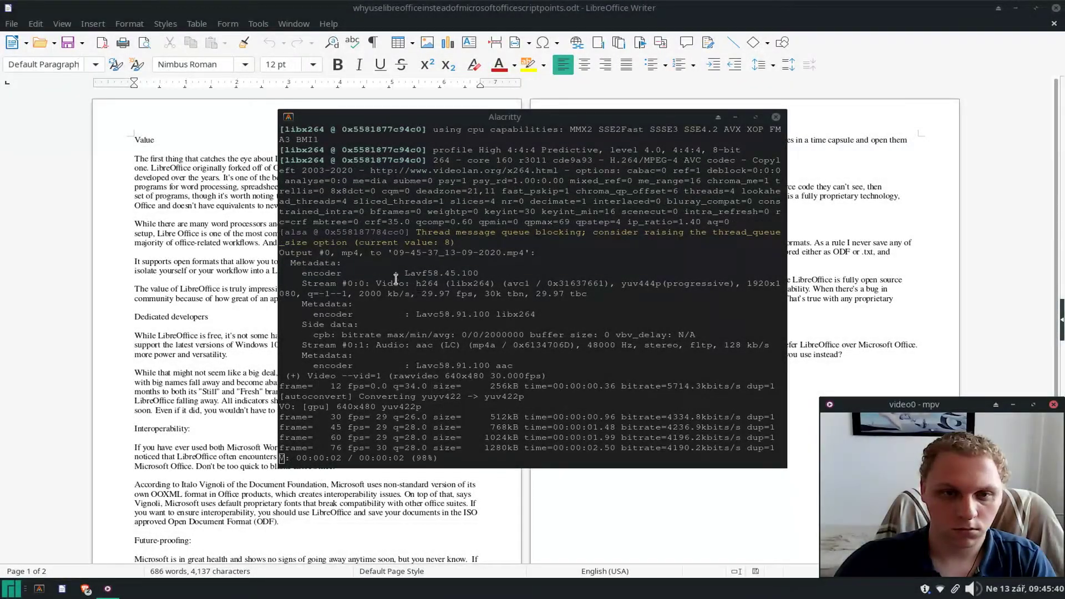
Set the mpv video window to stay always on top of other windows
{"action": "right_click", "coordinate": [911, 406]}
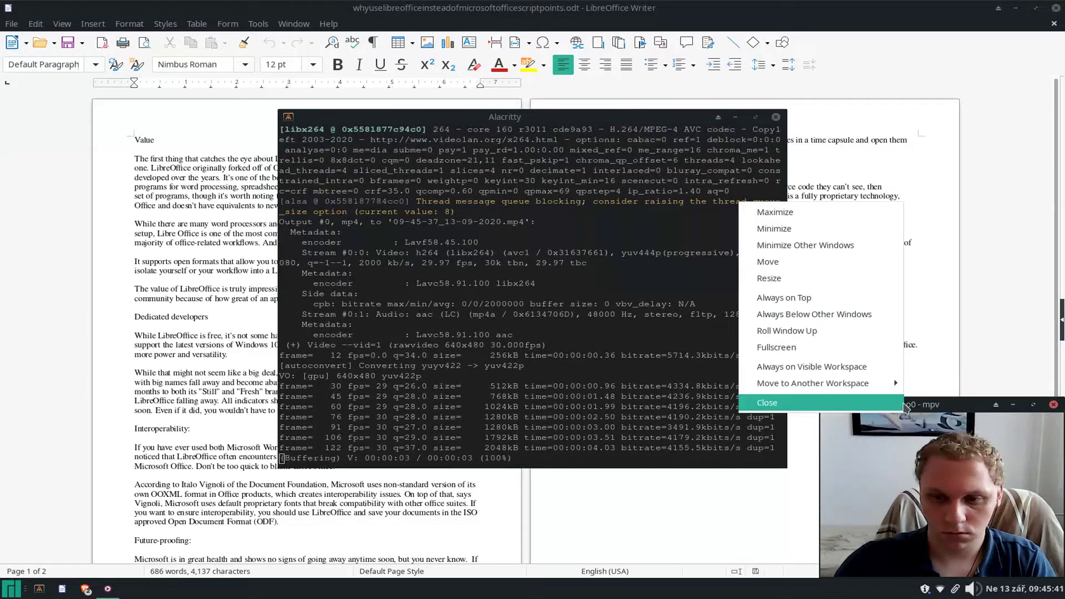
{"action": "left_click", "coordinate": [825, 299]}
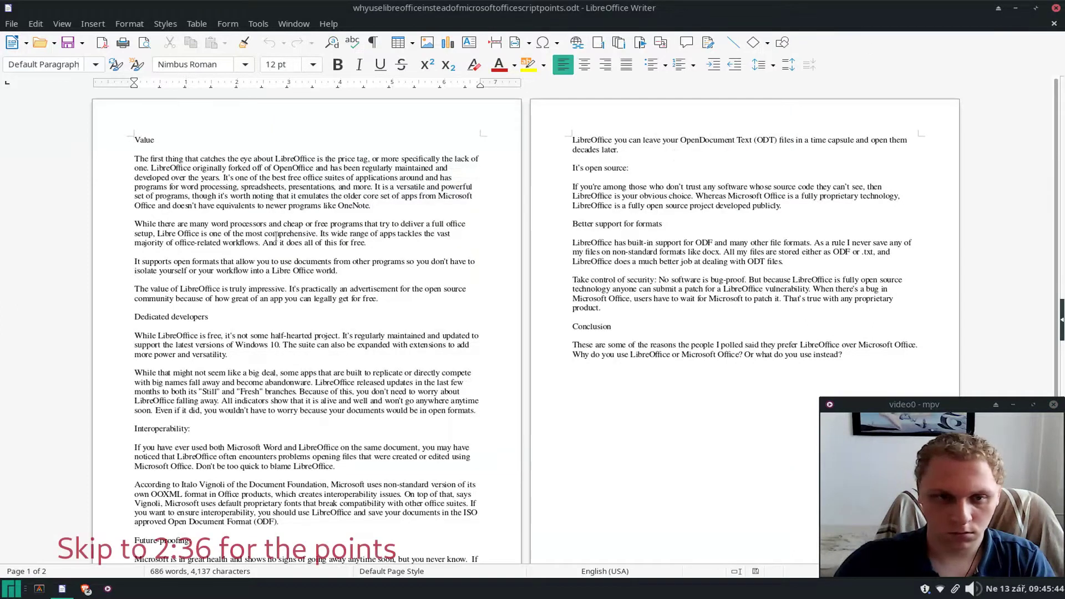
Make the heading "Value" bold and underline the words "The first thing" in the paragraph below it
{"action": "scroll", "coordinate": [184, 225], "scroll_direction": "down", "scroll_amount": 2}
{"action": "scroll", "coordinate": [215, 203], "scroll_direction": "up", "scroll_amount": 3}
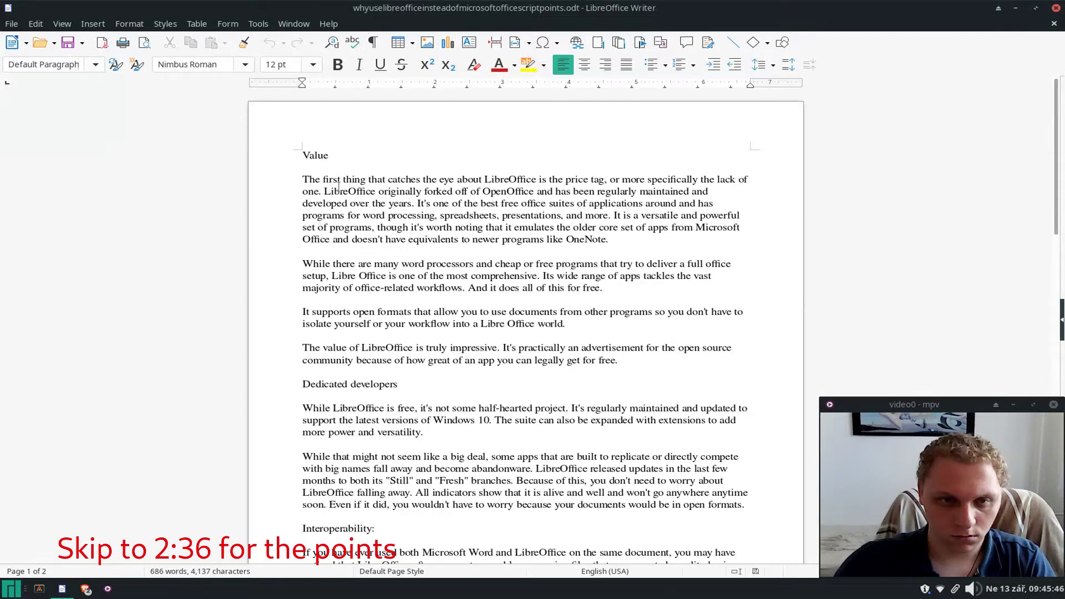
{"action": "left_click_drag", "start_coordinate": [303, 151], "coordinate": [358, 153]}
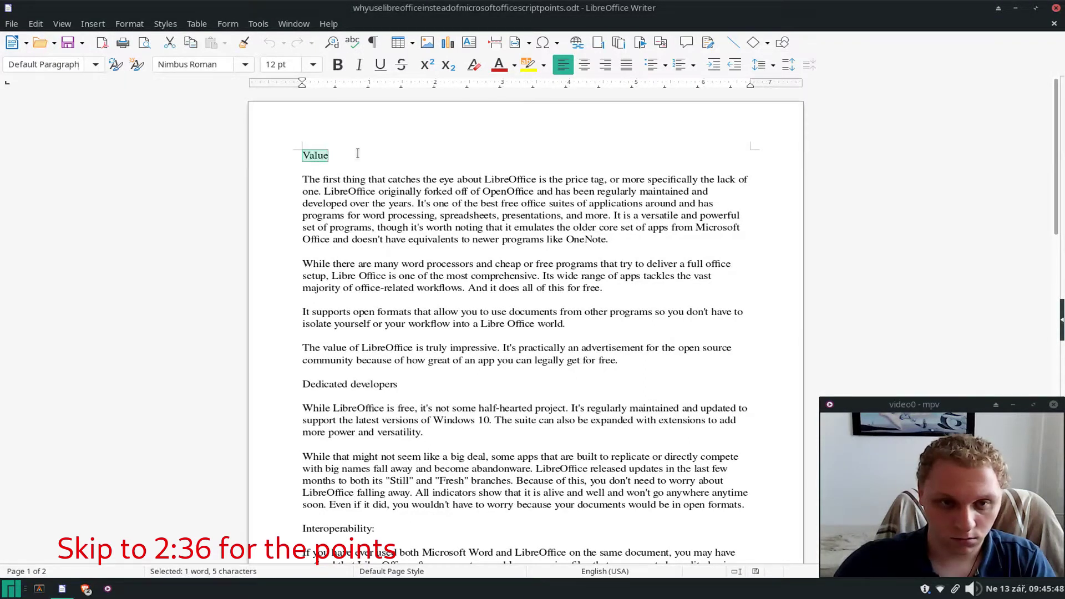
{"action": "key", "text": "ctrl+b"}
{"action": "left_click", "coordinate": [352, 165]}
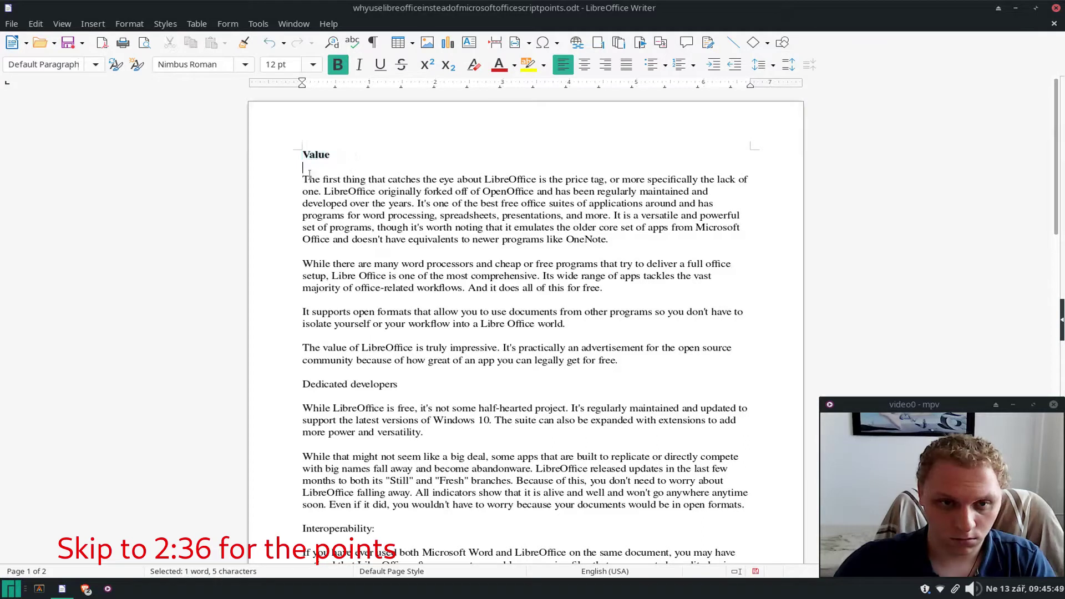
{"action": "left_click_drag", "start_coordinate": [303, 178], "coordinate": [369, 176]}
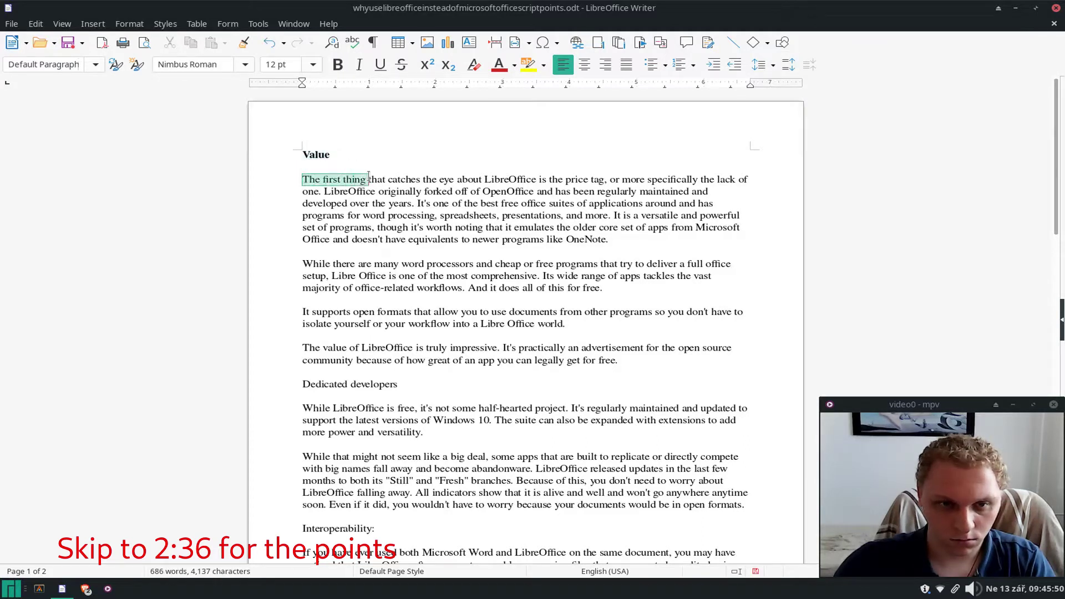
{"action": "left_click", "coordinate": [381, 65]}
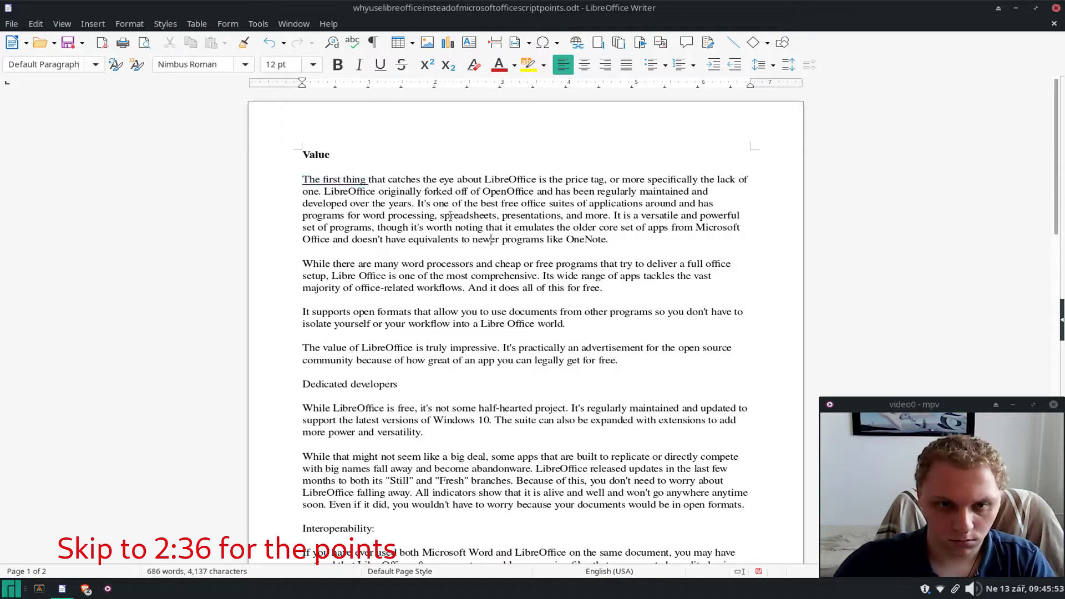
Highlight the word "spreadsheets" in the first paragraph in yellow
{"action": "left_click_drag", "start_coordinate": [441, 215], "coordinate": [492, 218]}
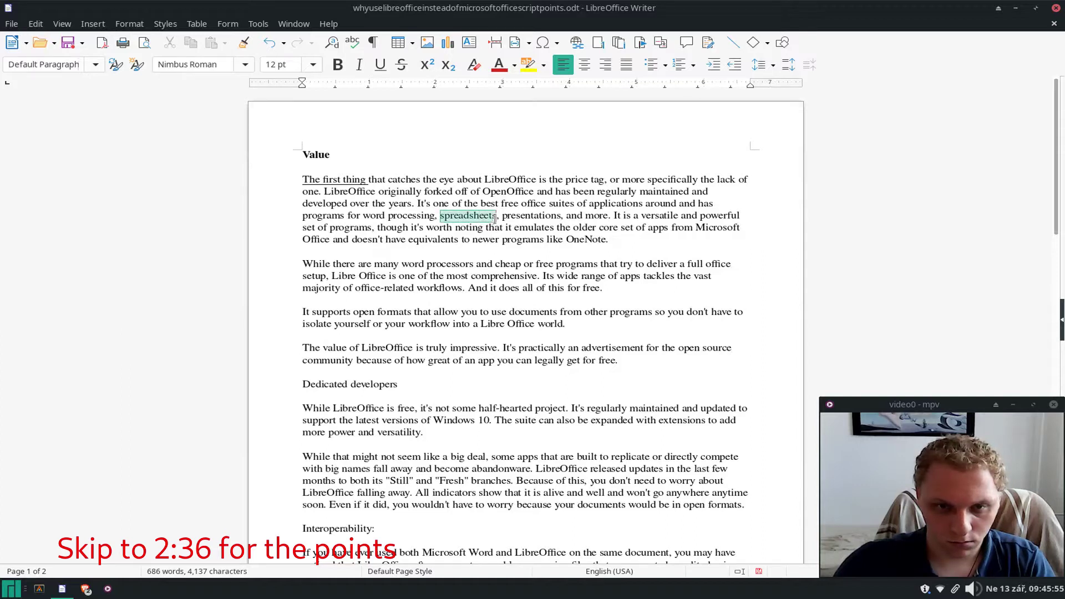
{"action": "left_click", "coordinate": [531, 67]}
{"action": "left_click", "coordinate": [518, 227]}
{"action": "scroll", "coordinate": [494, 266], "scroll_direction": "down", "scroll_amount": 3}
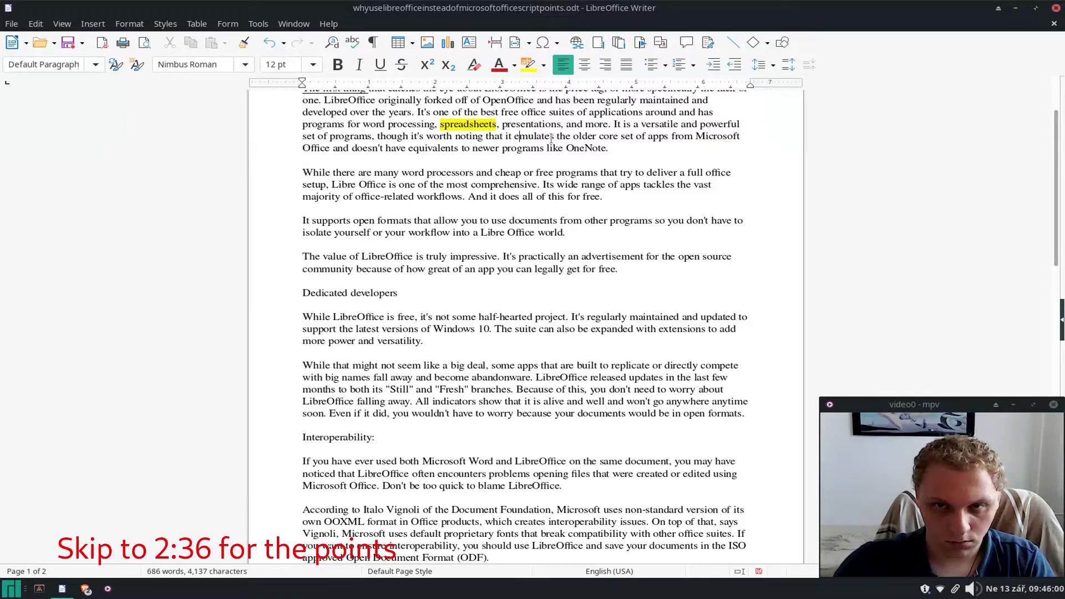
{"action": "scroll", "coordinate": [728, 183], "scroll_direction": "up", "scroll_amount": 3}
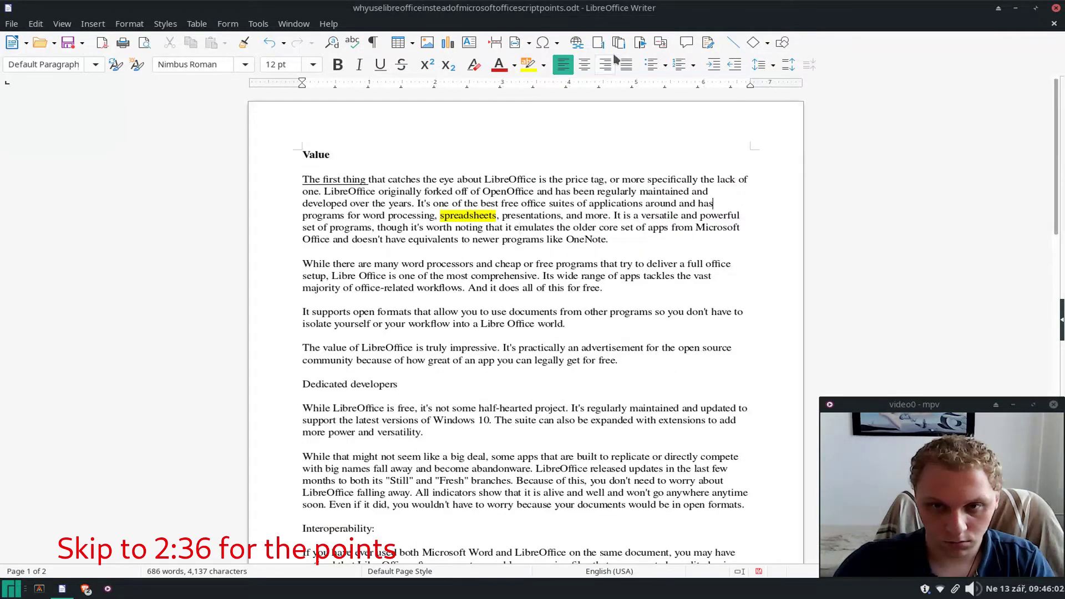
{"action": "left_click", "coordinate": [686, 42]}
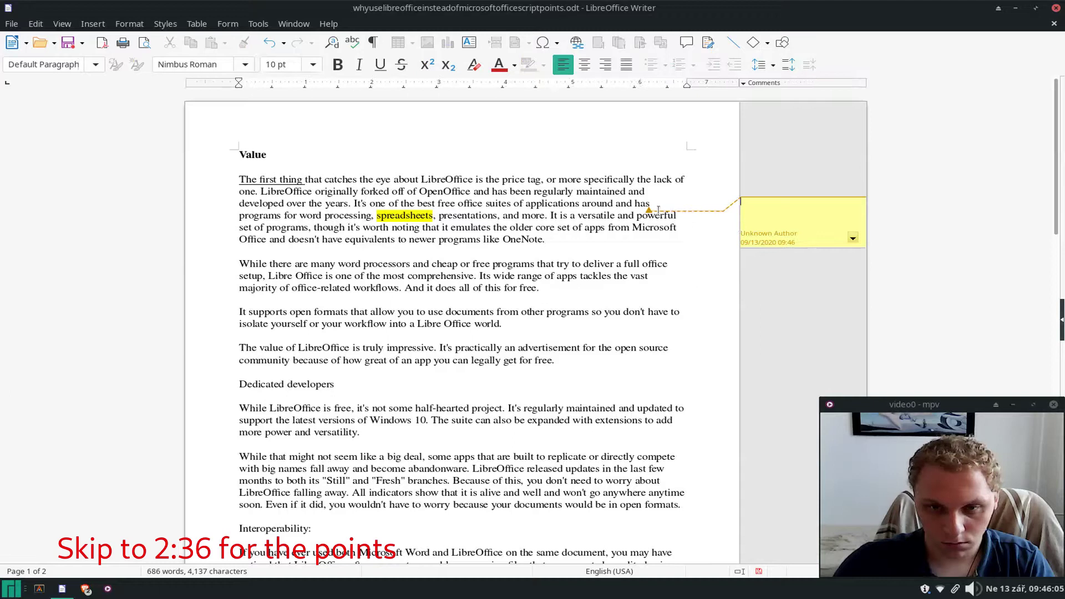
{"action": "left_click_drag", "start_coordinate": [648, 211], "coordinate": [650, 216]}
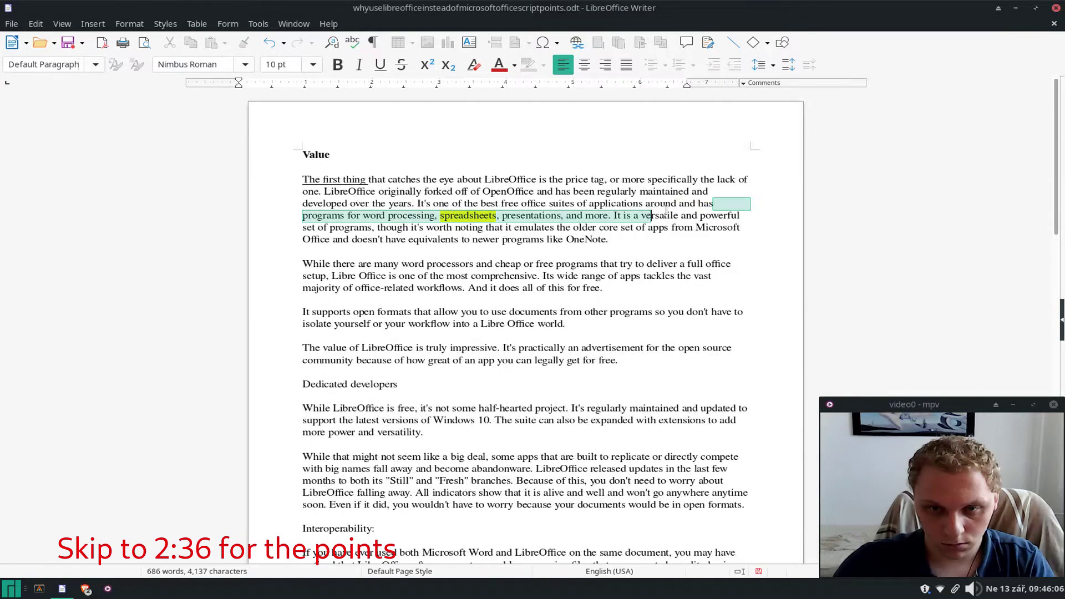
{"action": "key", "text": "Escape"}
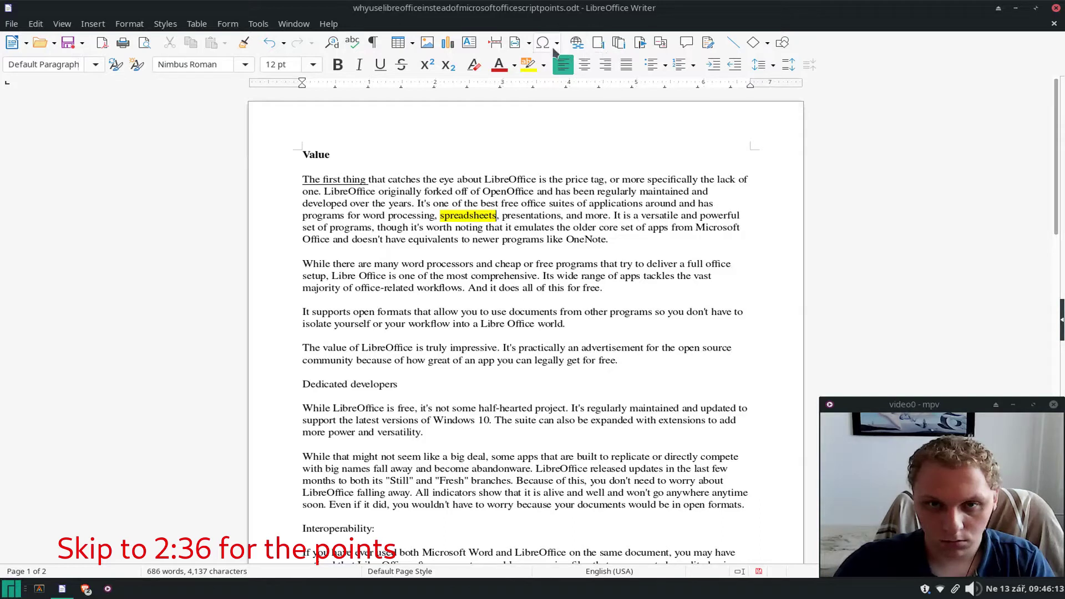
Insert a comment right after the highlighted word "spreadsheets" reading "Something to complete later"
{"action": "left_click", "coordinate": [687, 43]}
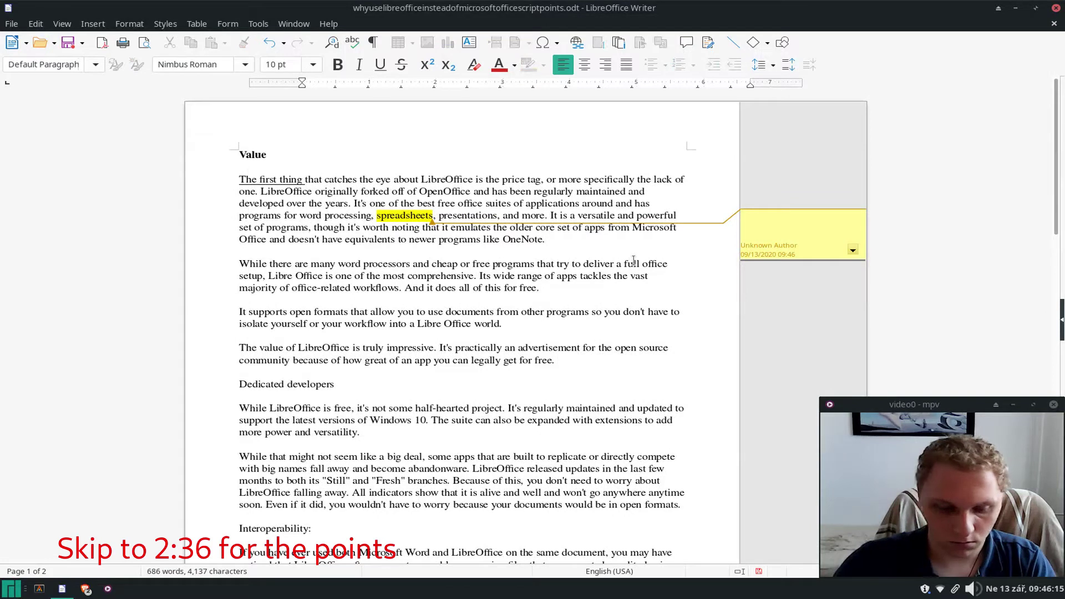
{"action": "type", "text": "someth"}
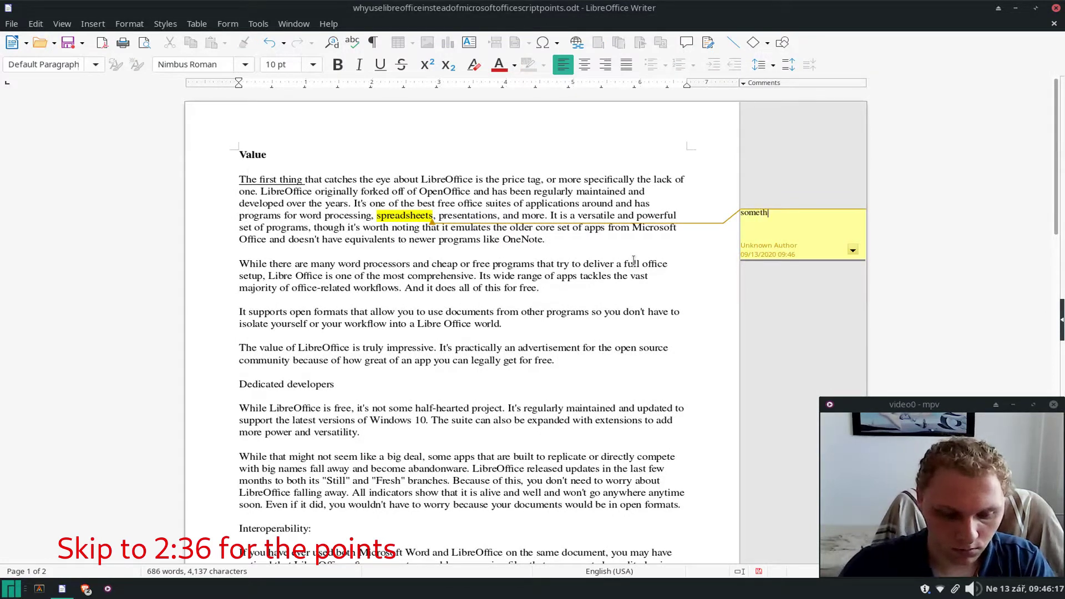
{"action": "type", "text": "ing to complete later"}
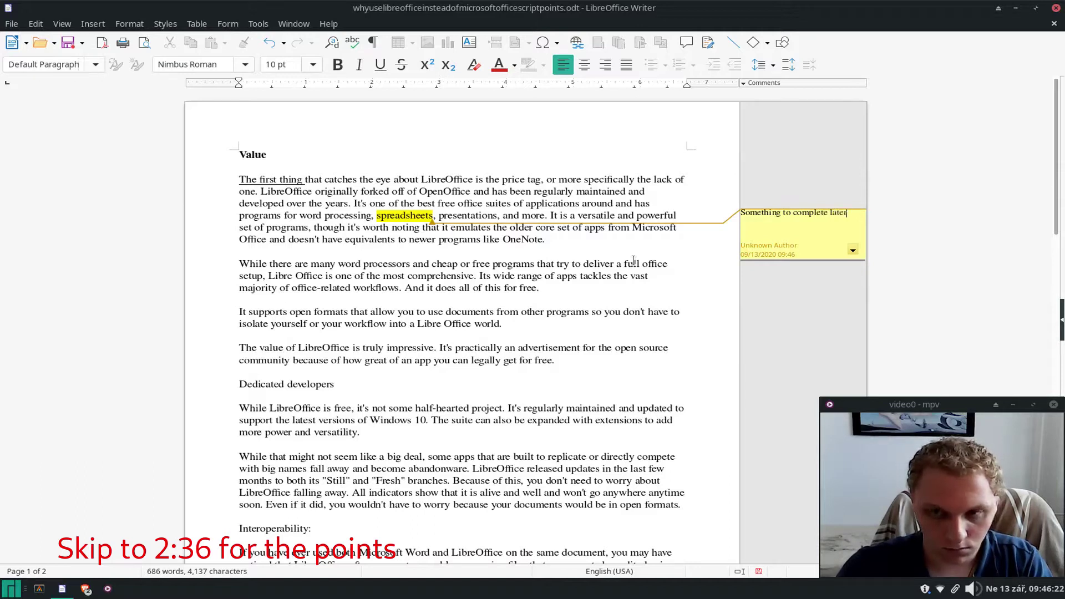
{"action": "left_click", "coordinate": [450, 263]}
Italicize the heading "Dedicated developers"
{"action": "scroll", "coordinate": [450, 296], "scroll_direction": "down", "scroll_amount": 3}
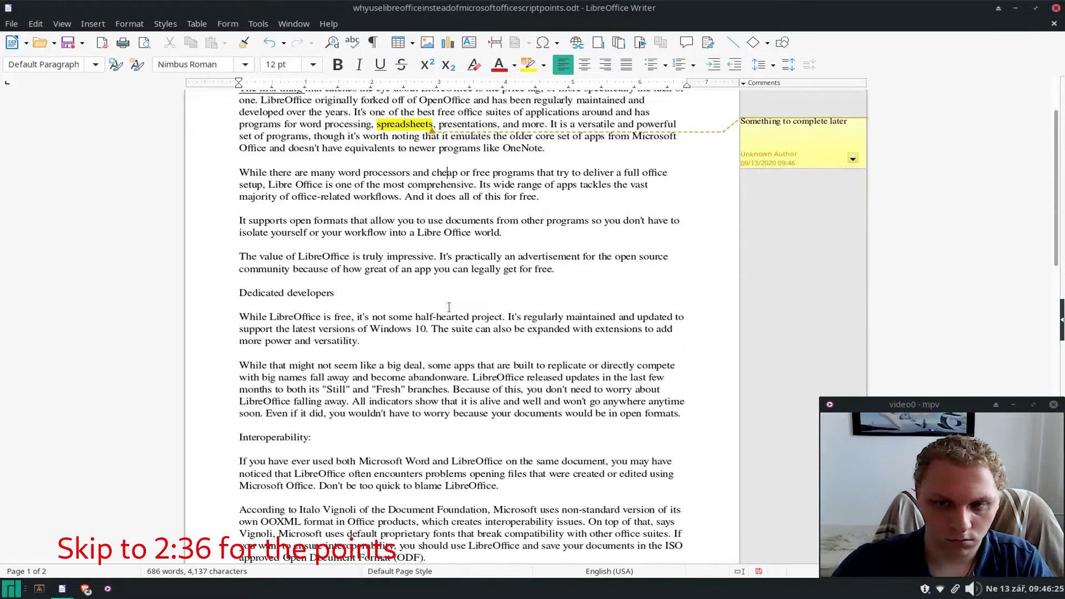
{"action": "scroll", "coordinate": [450, 307], "scroll_direction": "down", "scroll_amount": 2}
{"action": "scroll", "coordinate": [450, 307], "scroll_direction": "up", "scroll_amount": 3}
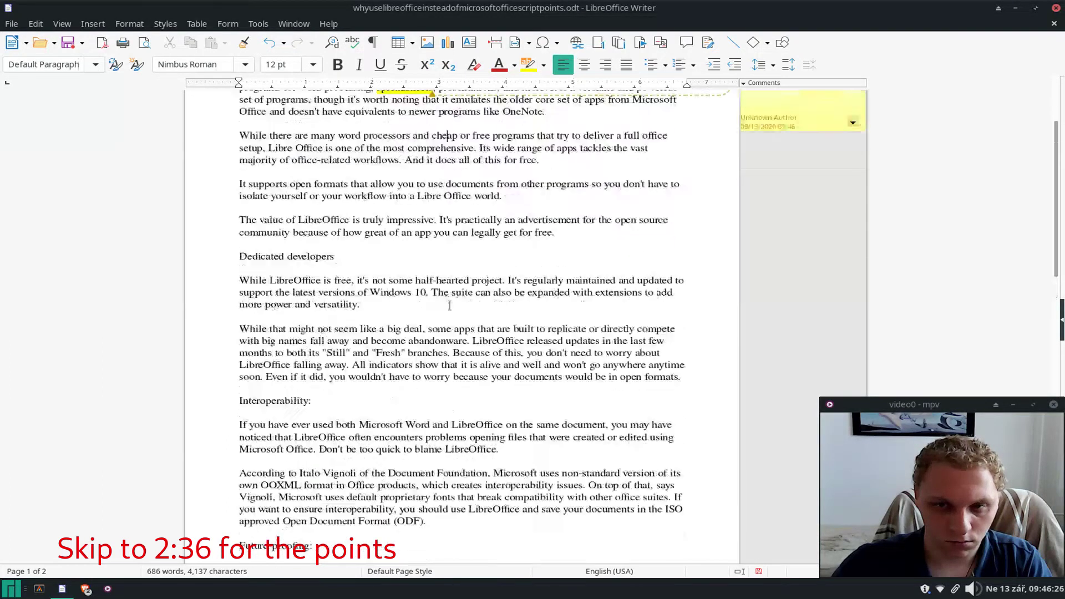
{"action": "scroll", "coordinate": [464, 285], "scroll_direction": "down", "scroll_amount": 2}
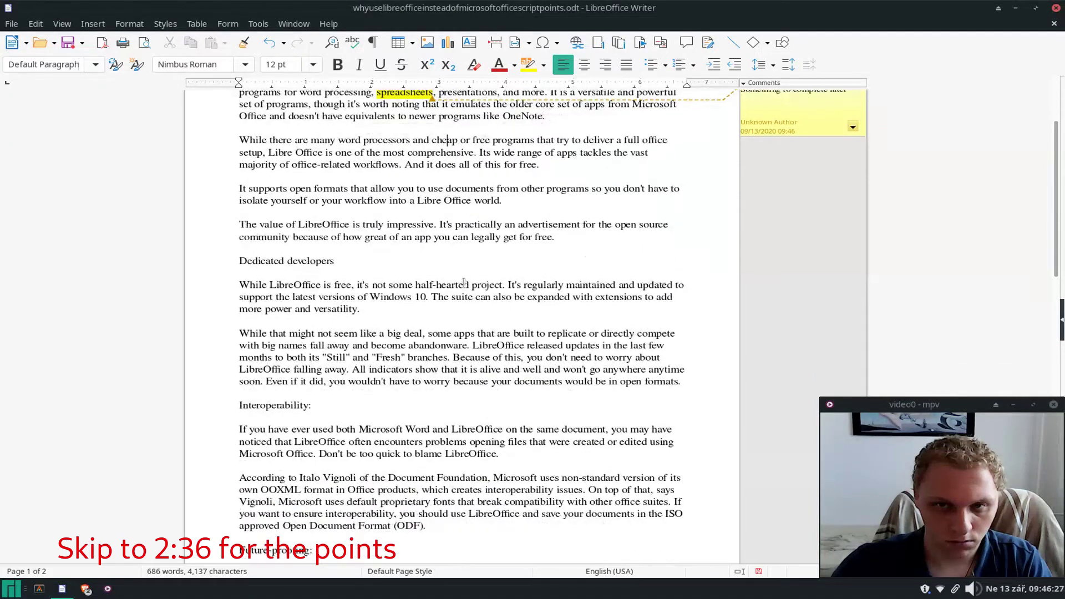
{"action": "left_click_drag", "start_coordinate": [354, 255], "coordinate": [345, 257]}
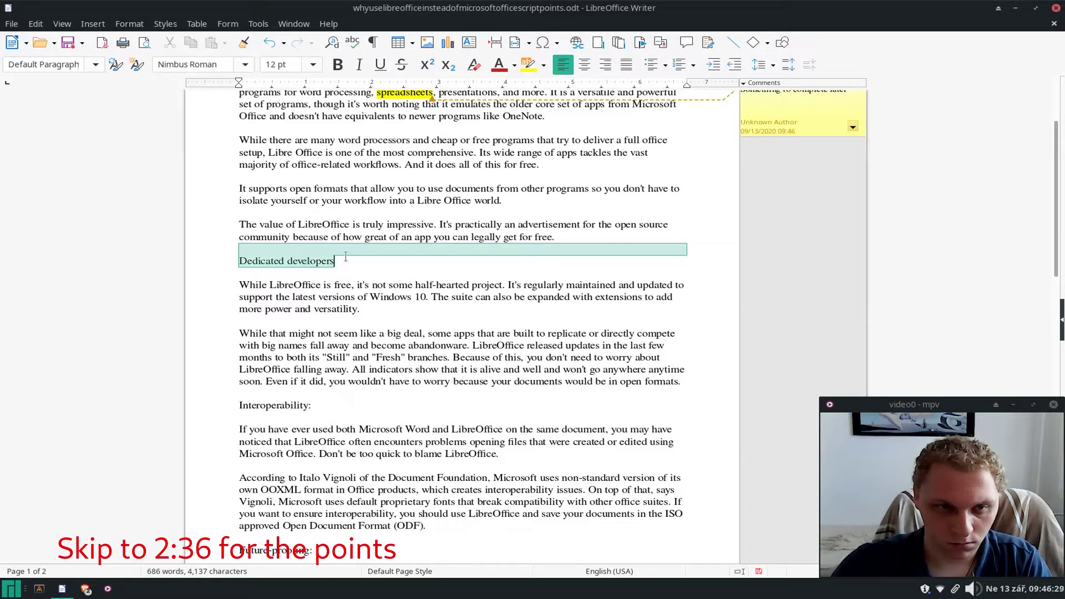
{"action": "left_click", "coordinate": [363, 262]}
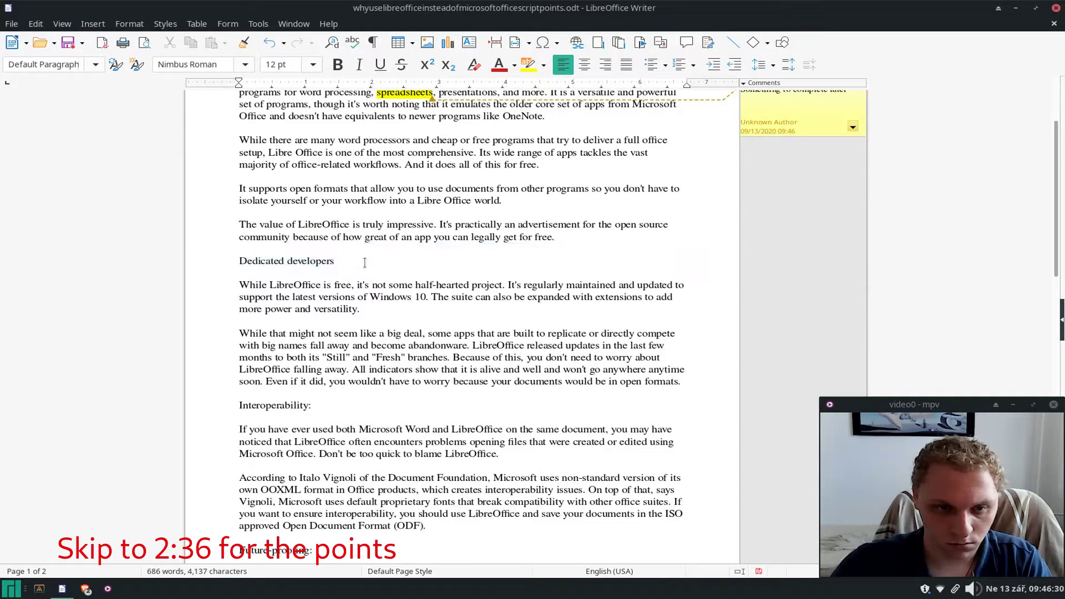
{"action": "left_click_drag", "start_coordinate": [365, 262], "coordinate": [214, 257]}
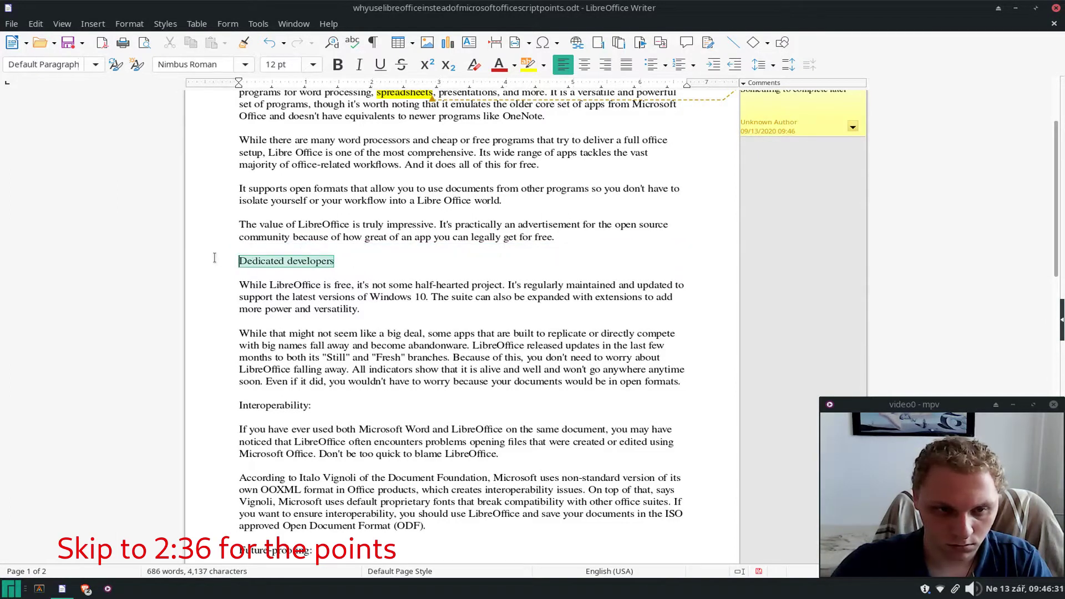
{"action": "left_click", "coordinate": [359, 66]}
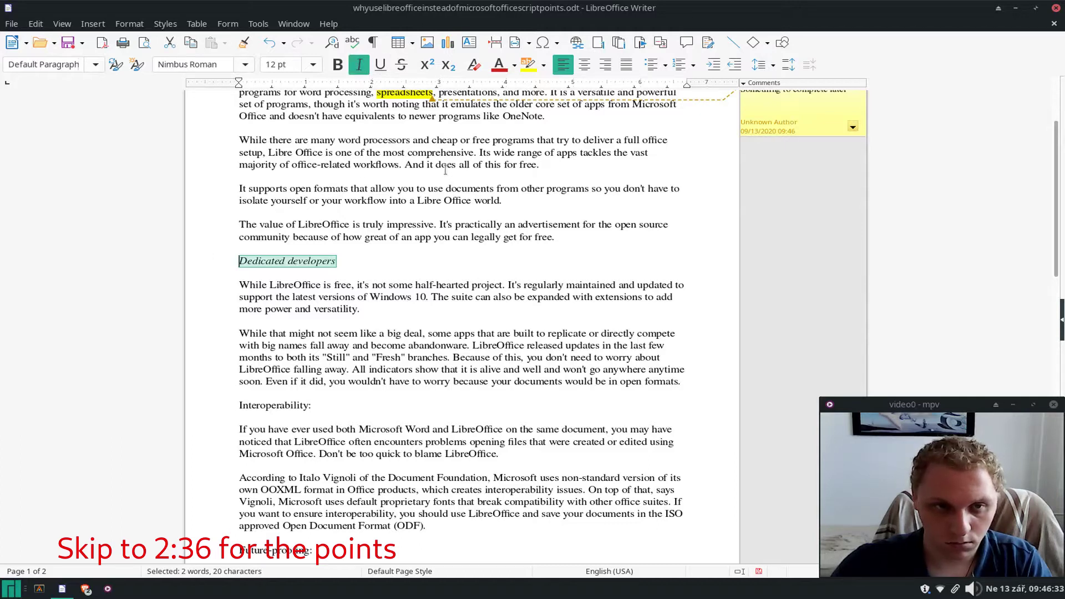
{"action": "left_click", "coordinate": [423, 278]}
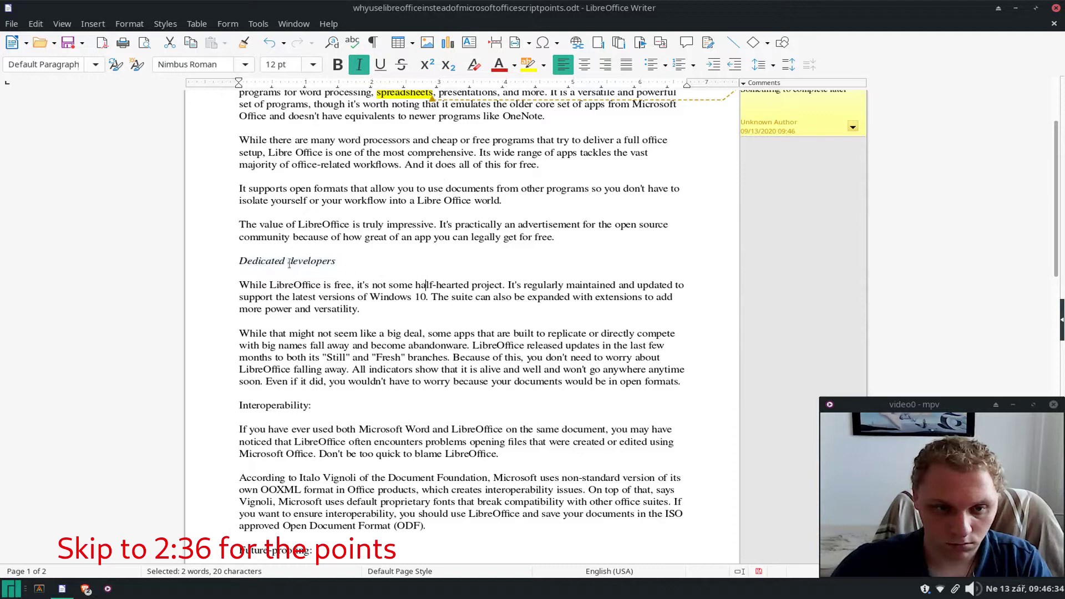
Set the font size of the paragraph beginning "While LibreOffice is free" to 20 pt
{"action": "left_click_drag", "start_coordinate": [263, 284], "coordinate": [367, 309]}
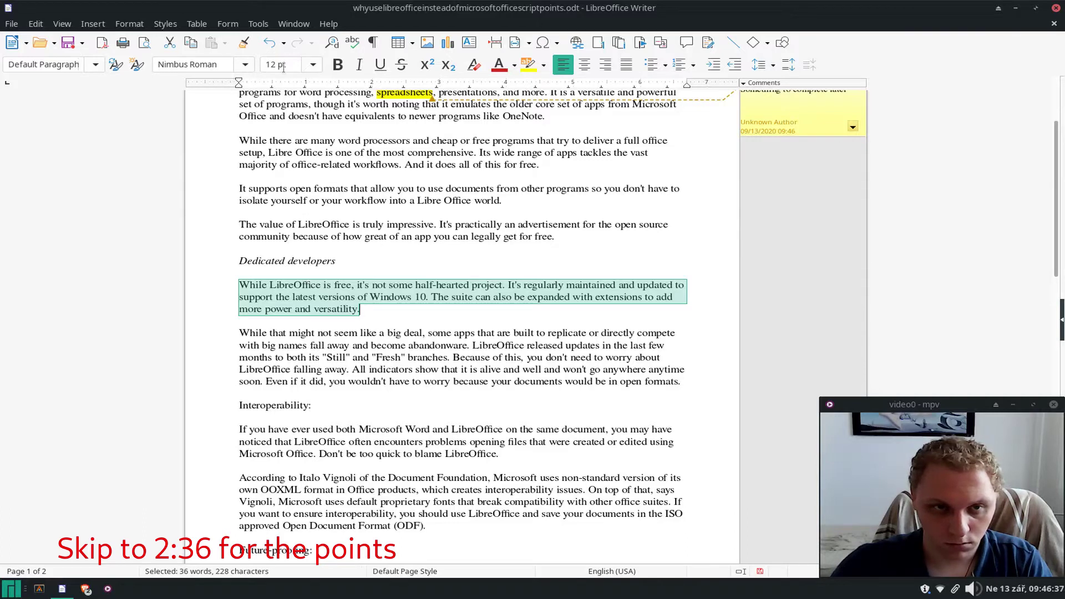
{"action": "scroll", "coordinate": [283, 67], "scroll_direction": "up", "scroll_amount": 2}
{"action": "left_click", "coordinate": [284, 67]}
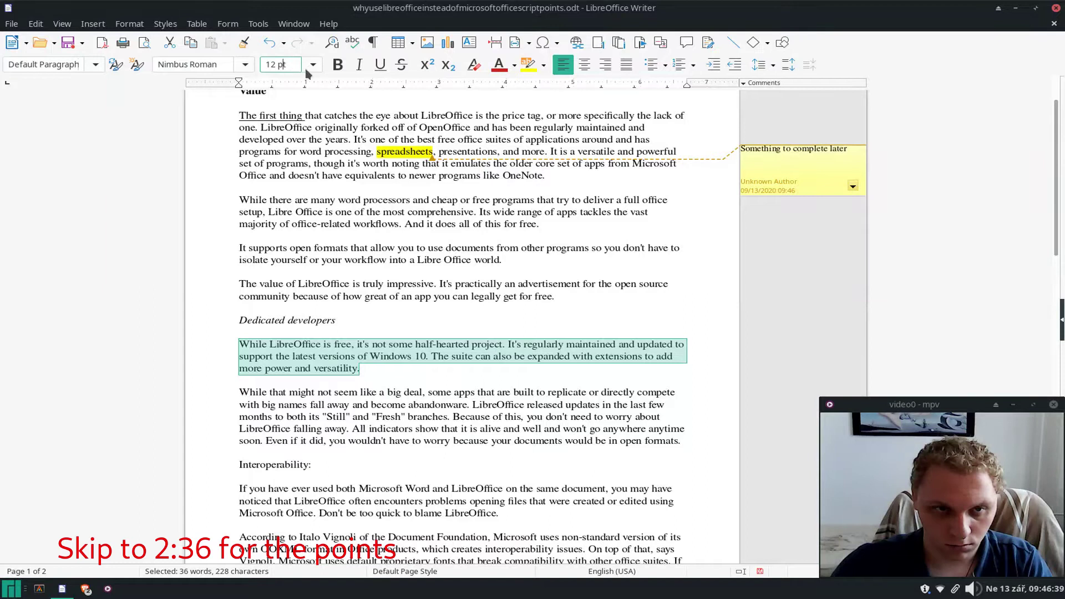
{"action": "left_click", "coordinate": [312, 65]}
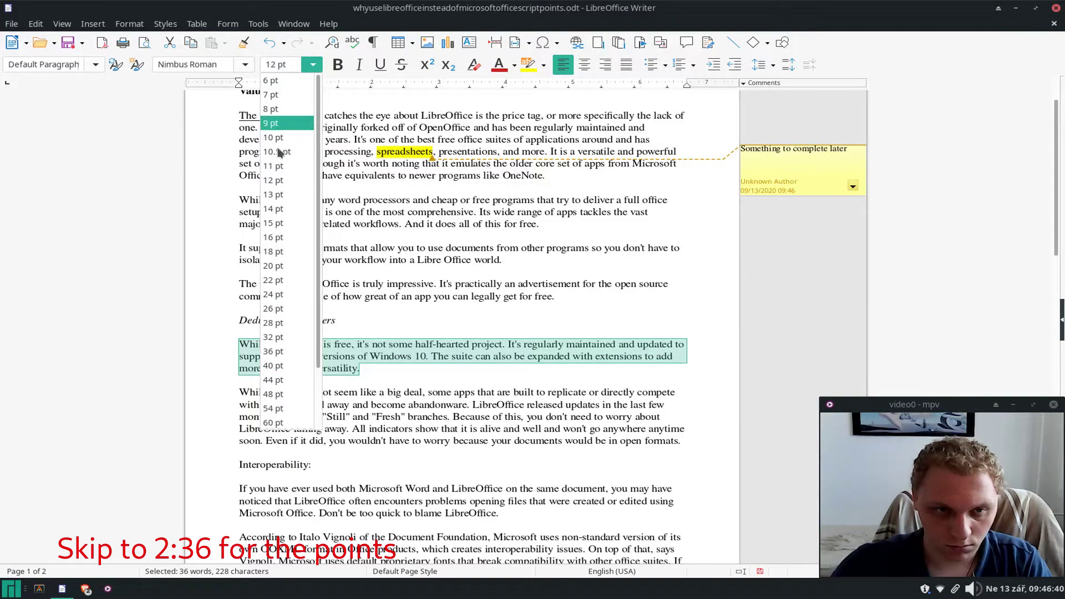
{"action": "left_click", "coordinate": [281, 266]}
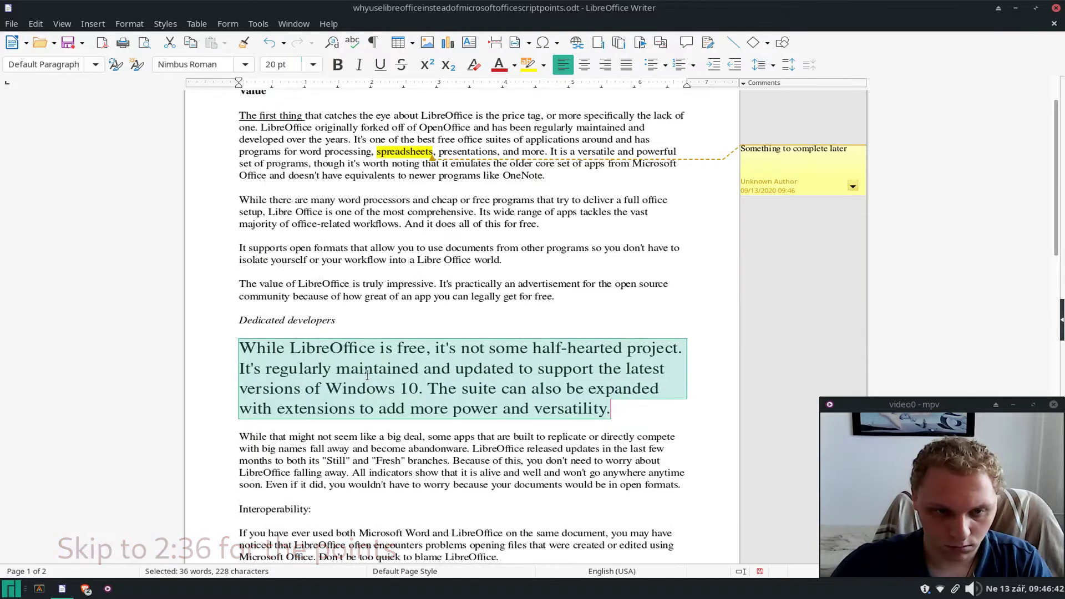
{"action": "left_click", "coordinate": [382, 331]}
Color the words "Still" and "Fresh" branches red in the second paragraph under "Dedicated developers"
{"action": "scroll", "coordinate": [381, 332], "scroll_direction": "down", "scroll_amount": 4}
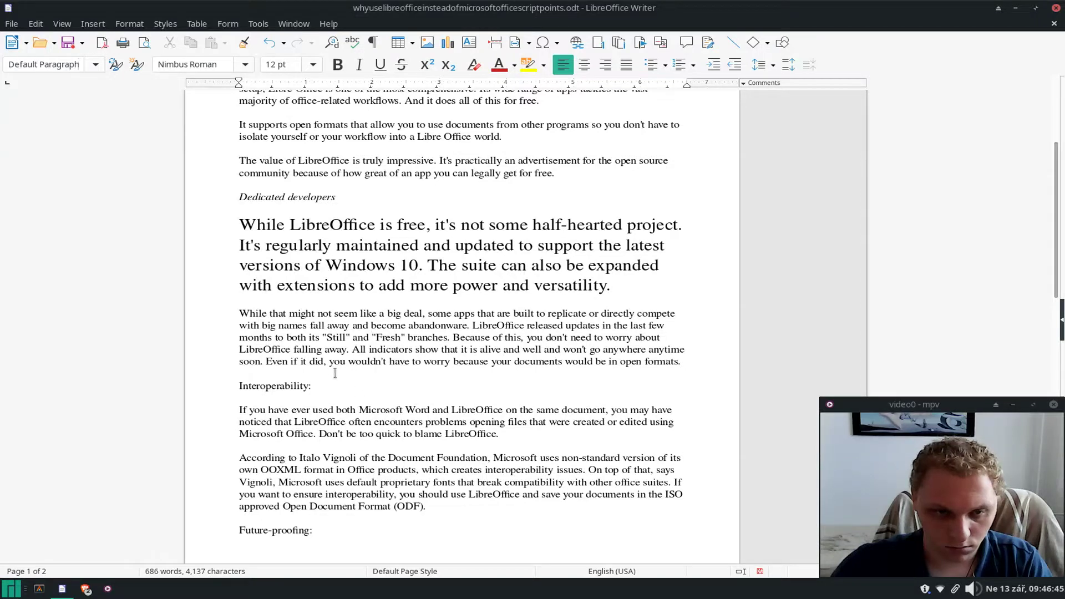
{"action": "left_click_drag", "start_coordinate": [369, 352], "coordinate": [327, 340]}
{"action": "left_click", "coordinate": [324, 339]}
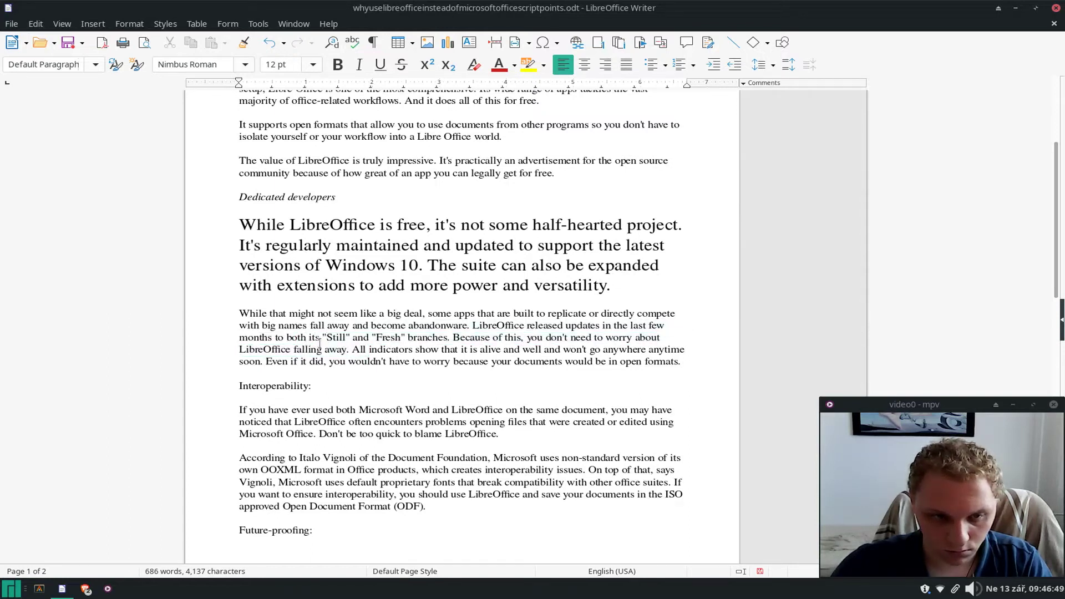
{"action": "left_click_drag", "start_coordinate": [323, 337], "coordinate": [448, 337]}
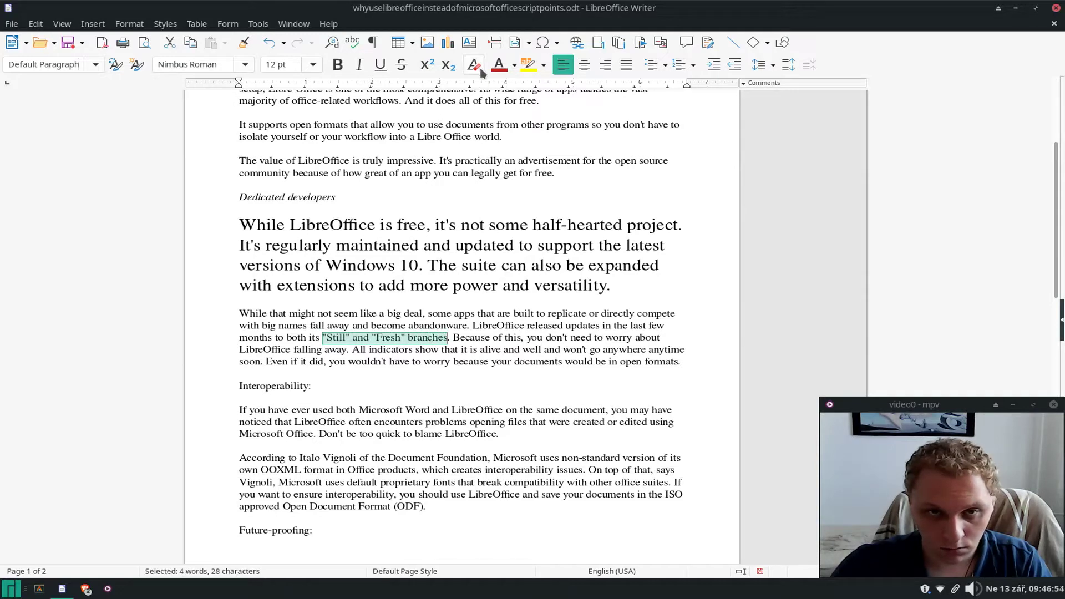
{"action": "left_click", "coordinate": [515, 65]}
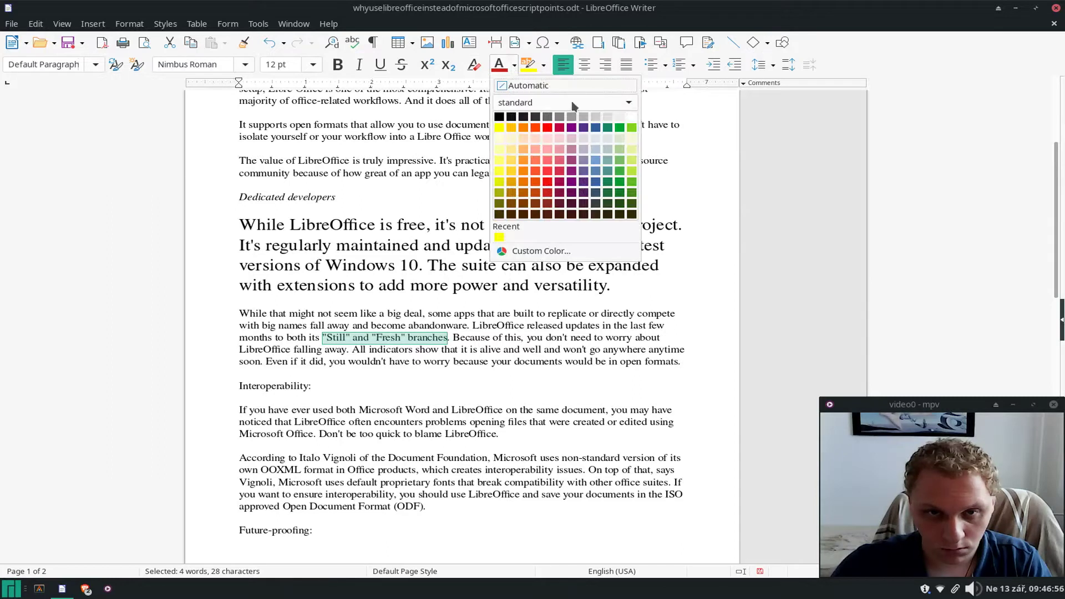
{"action": "left_click", "coordinate": [553, 129]}
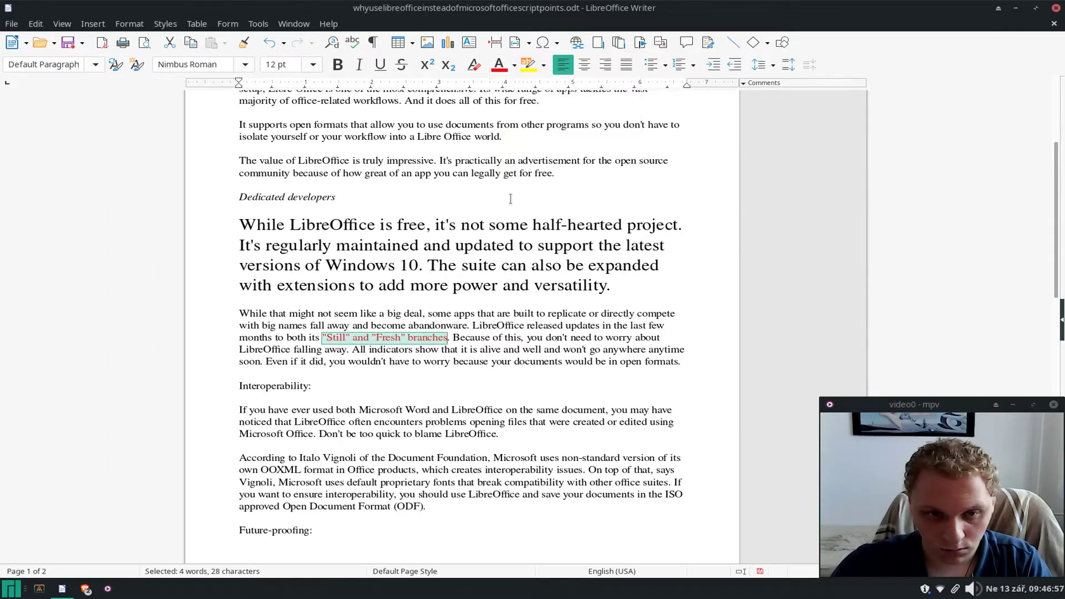
{"action": "left_click", "coordinate": [460, 336]}
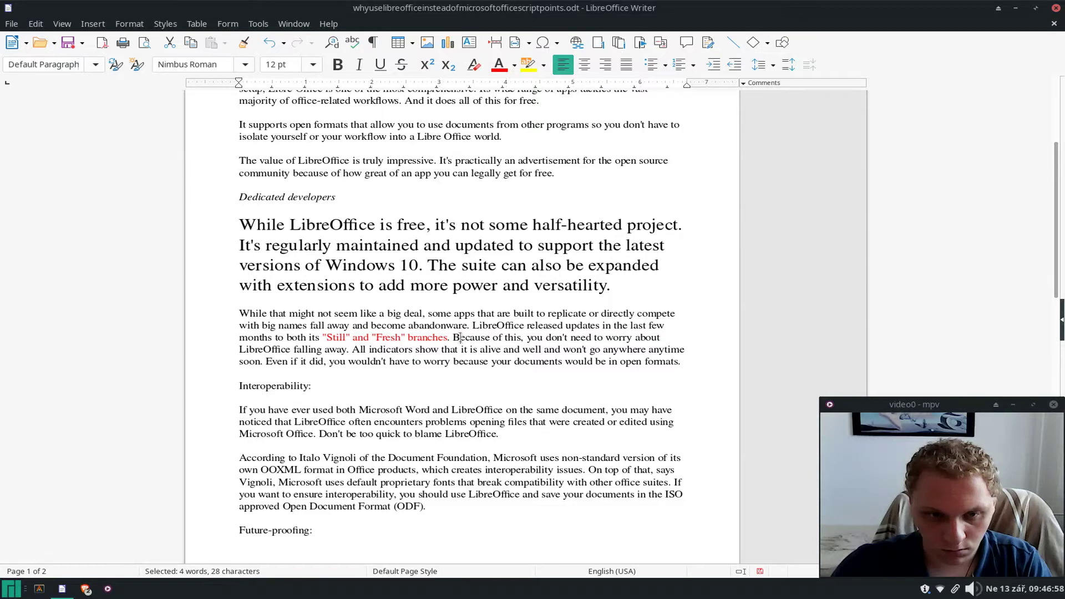
{"action": "scroll", "coordinate": [476, 323], "scroll_direction": "down", "scroll_amount": 3}
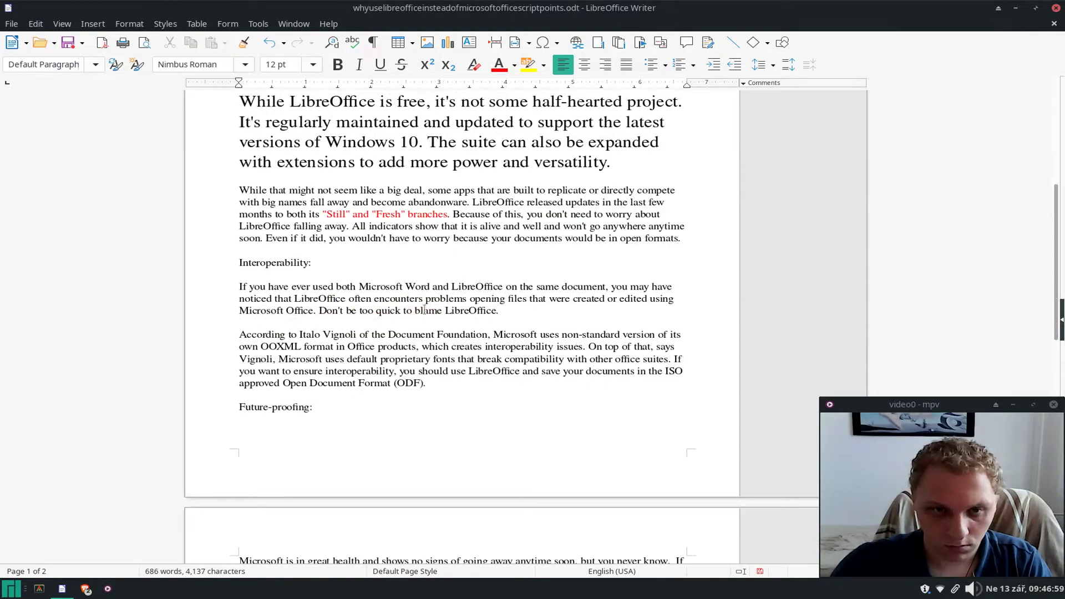
Set the line spacing of the first paragraph under "Interoperability:" to 1.5
{"action": "left_click", "coordinate": [408, 309]}
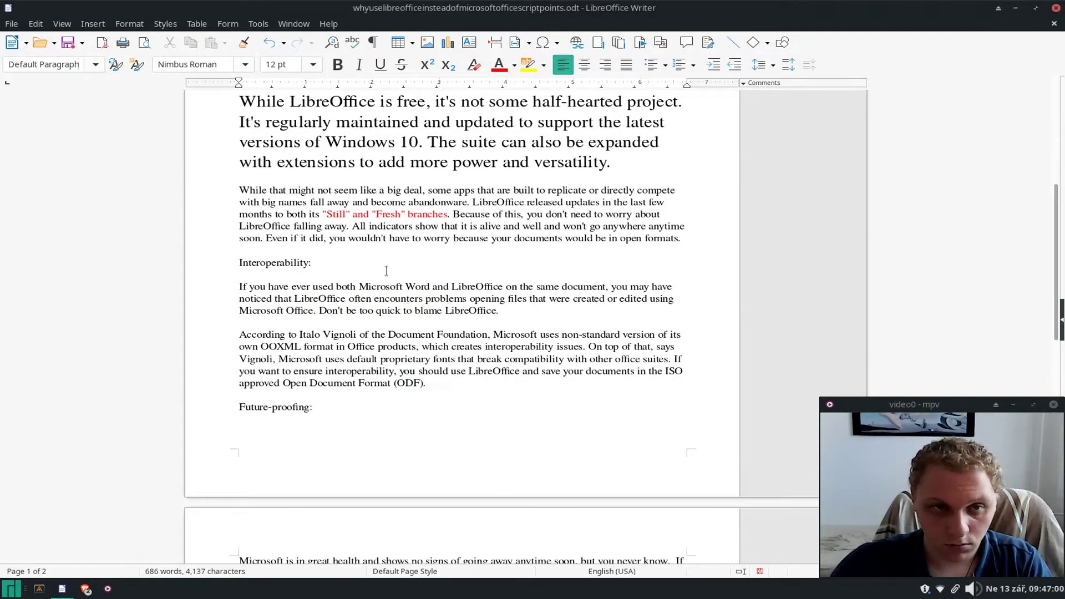
{"action": "left_click", "coordinate": [208, 25]}
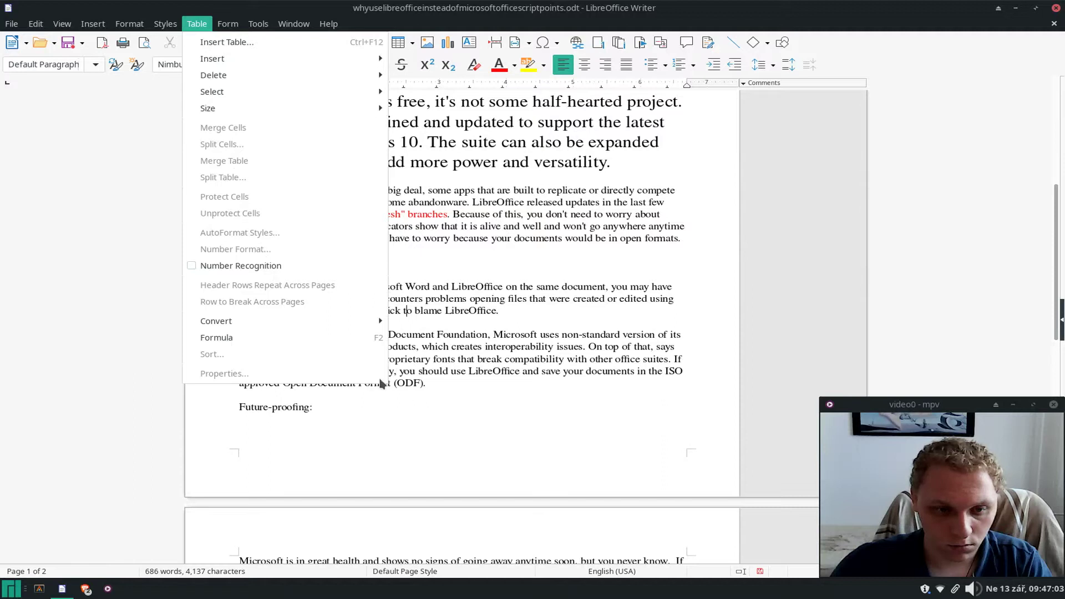
{"action": "mouse_move", "coordinate": [225, 29]}
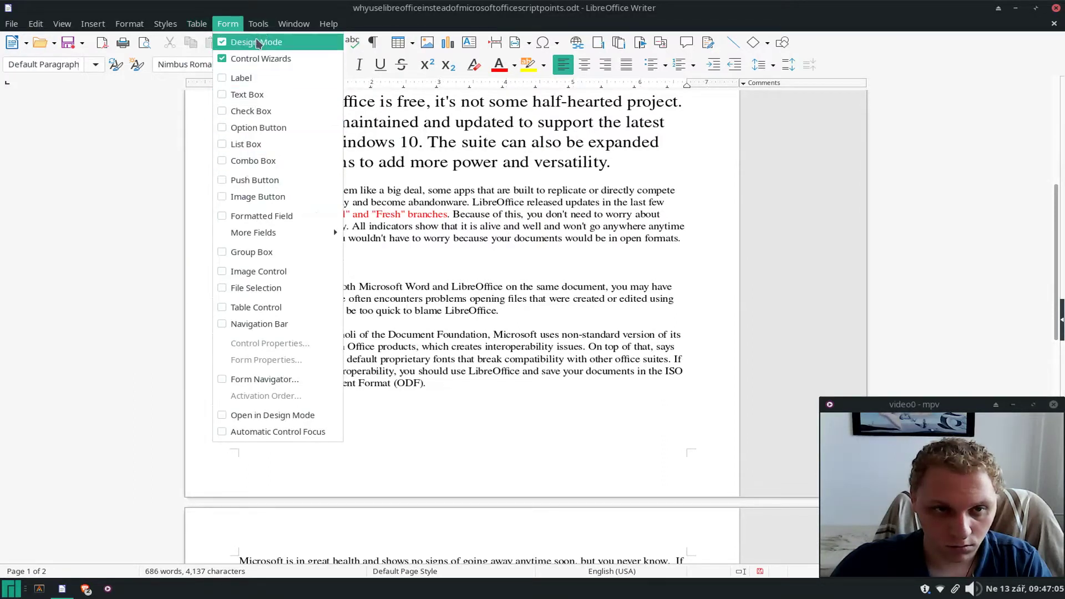
{"action": "mouse_move", "coordinate": [258, 24]}
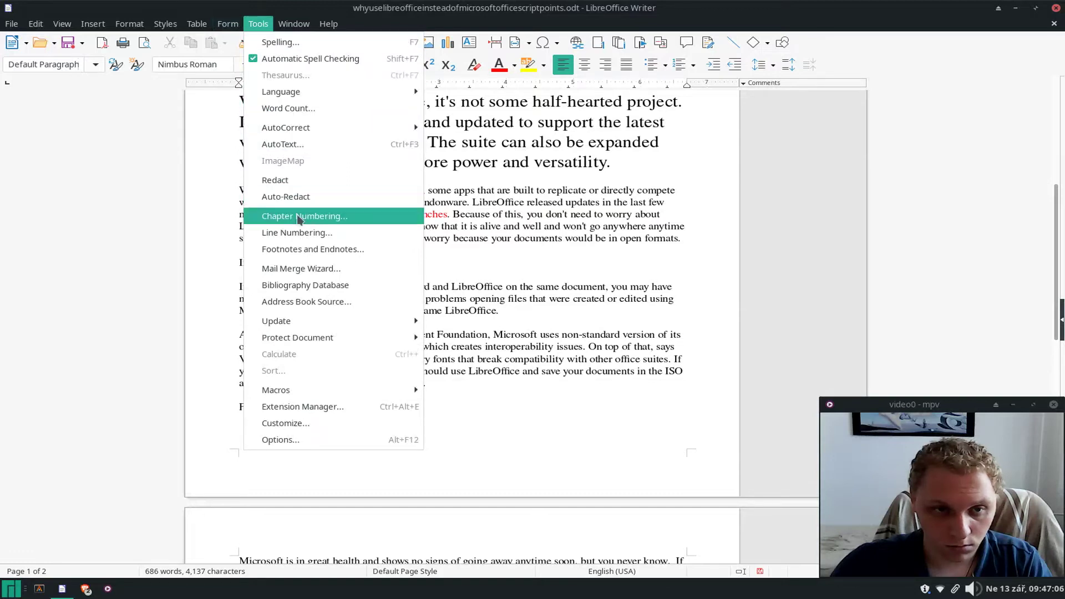
{"action": "mouse_move", "coordinate": [293, 23]}
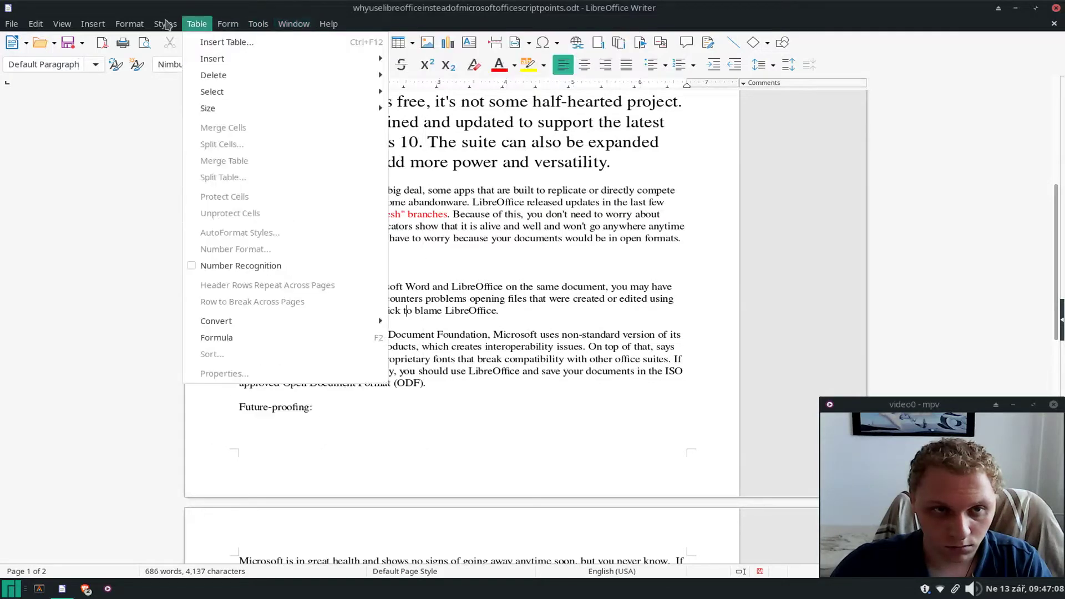
{"action": "mouse_move", "coordinate": [166, 23]}
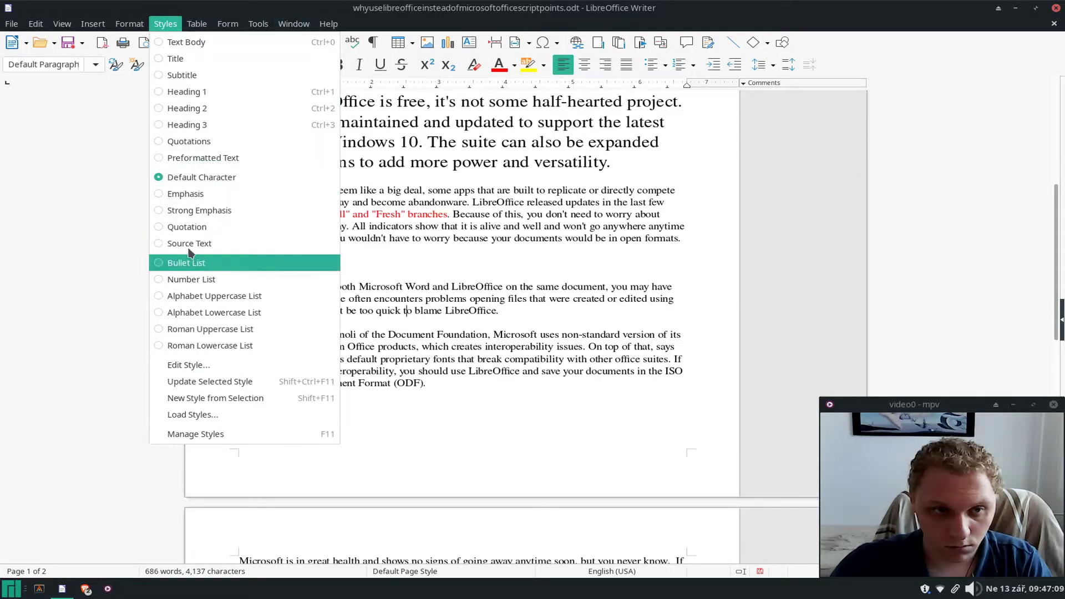
{"action": "mouse_move", "coordinate": [131, 22]}
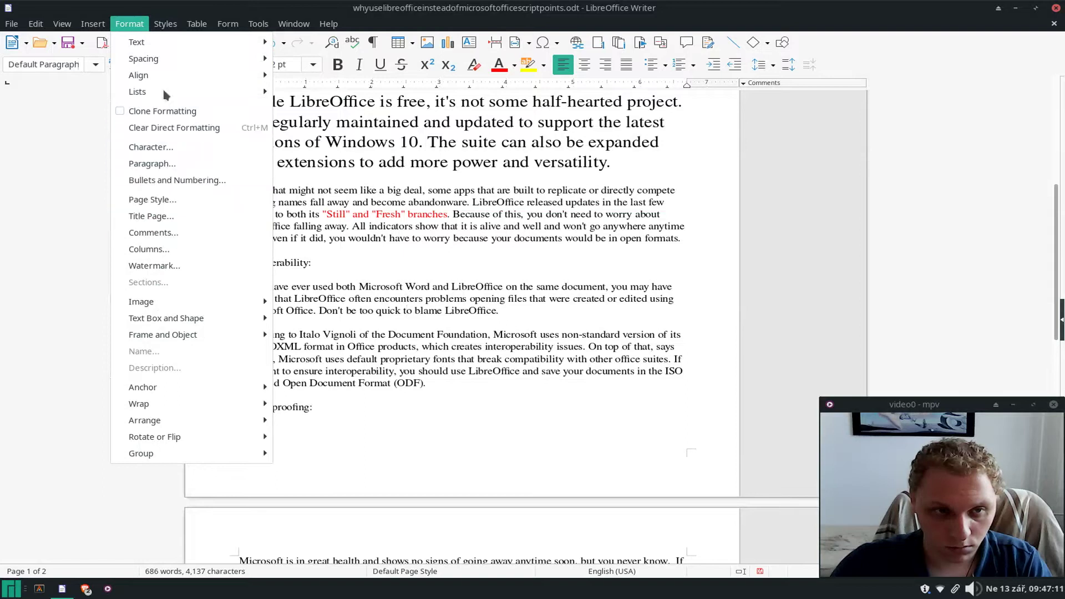
{"action": "mouse_move", "coordinate": [186, 65]}
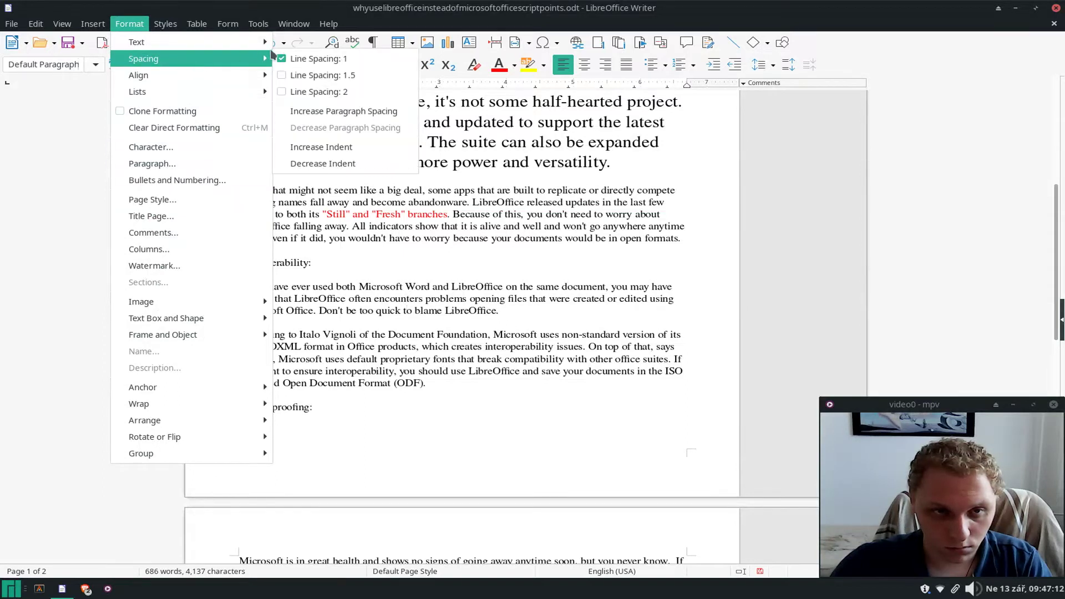
{"action": "left_click", "coordinate": [305, 74]}
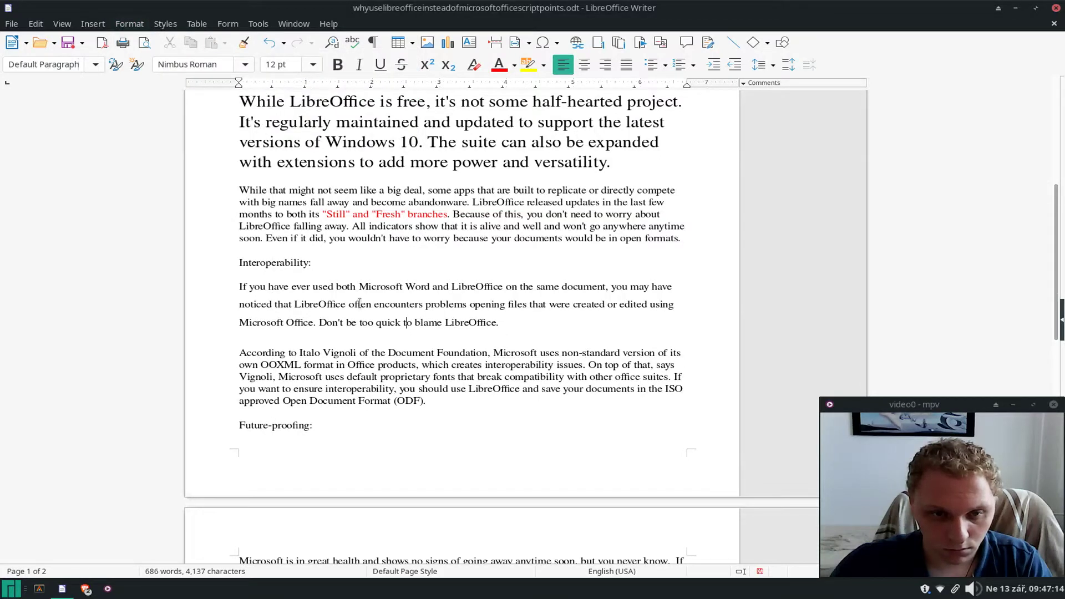
Strike through the word "OOXML" in the second paragraph under "Interoperability:"
{"action": "scroll", "coordinate": [357, 311], "scroll_direction": "down", "scroll_amount": 2}
{"action": "scroll", "coordinate": [357, 311], "scroll_direction": "up", "scroll_amount": 3}
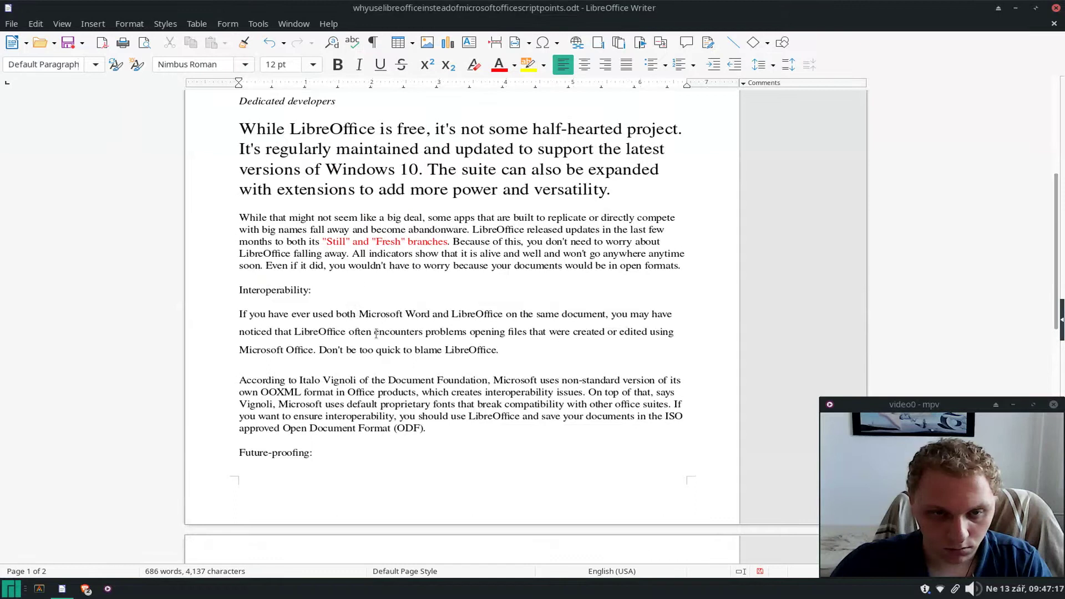
{"action": "scroll", "coordinate": [427, 299], "scroll_direction": "down", "scroll_amount": 1}
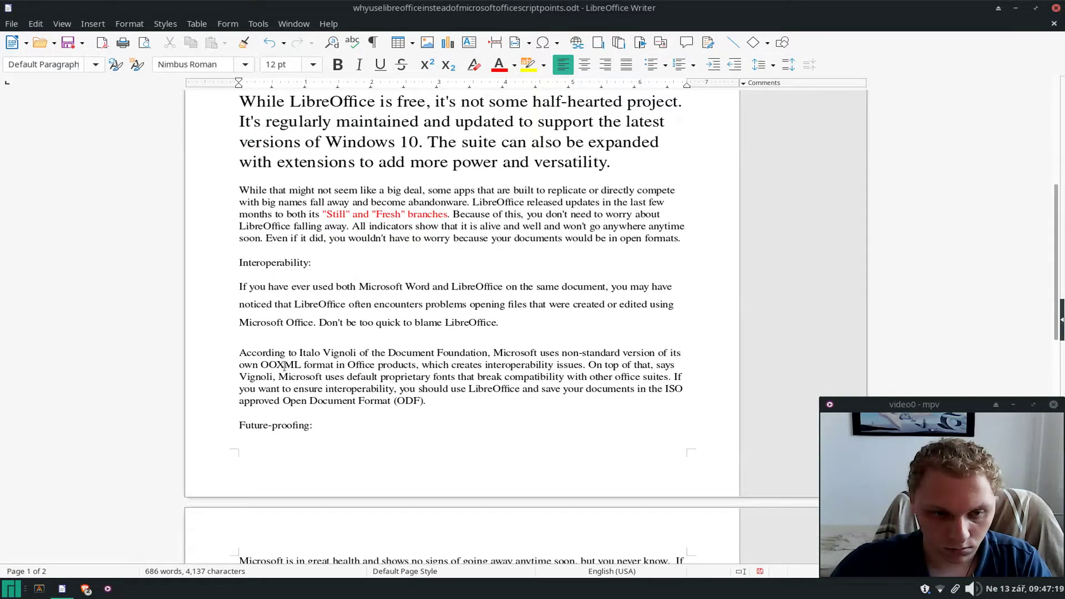
{"action": "left_click_drag", "start_coordinate": [261, 364], "coordinate": [308, 368]}
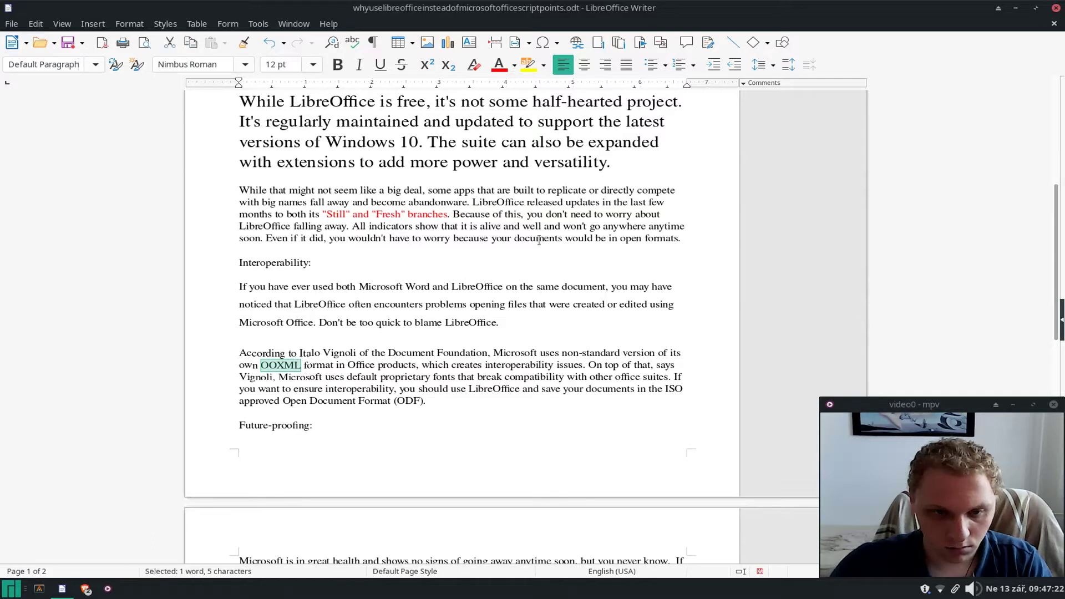
{"action": "left_click", "coordinate": [401, 65]}
{"action": "left_click", "coordinate": [338, 388]}
Change the font of the heading "Future-proofing:" to Nimbus Mono PS
{"action": "scroll", "coordinate": [355, 350], "scroll_direction": "down", "scroll_amount": 5}
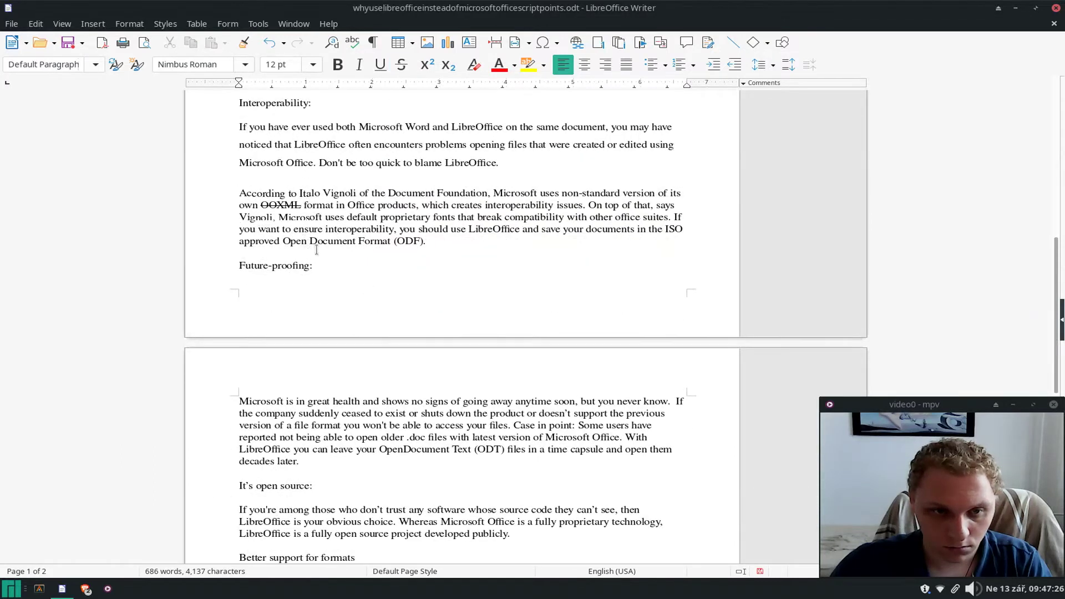
{"action": "left_click_drag", "start_coordinate": [314, 266], "coordinate": [222, 261]}
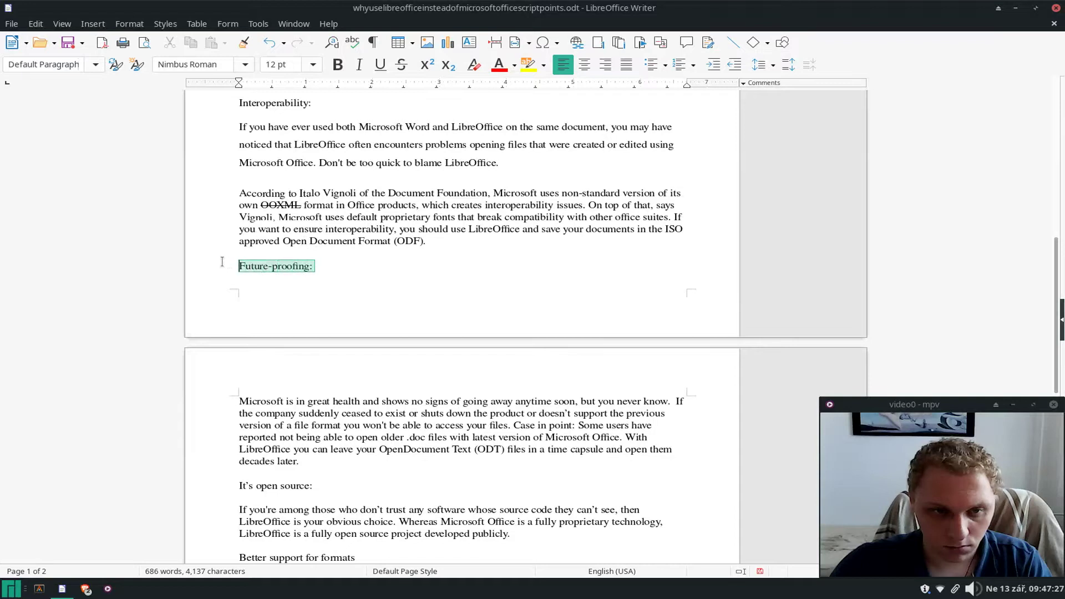
{"action": "left_click", "coordinate": [246, 66]}
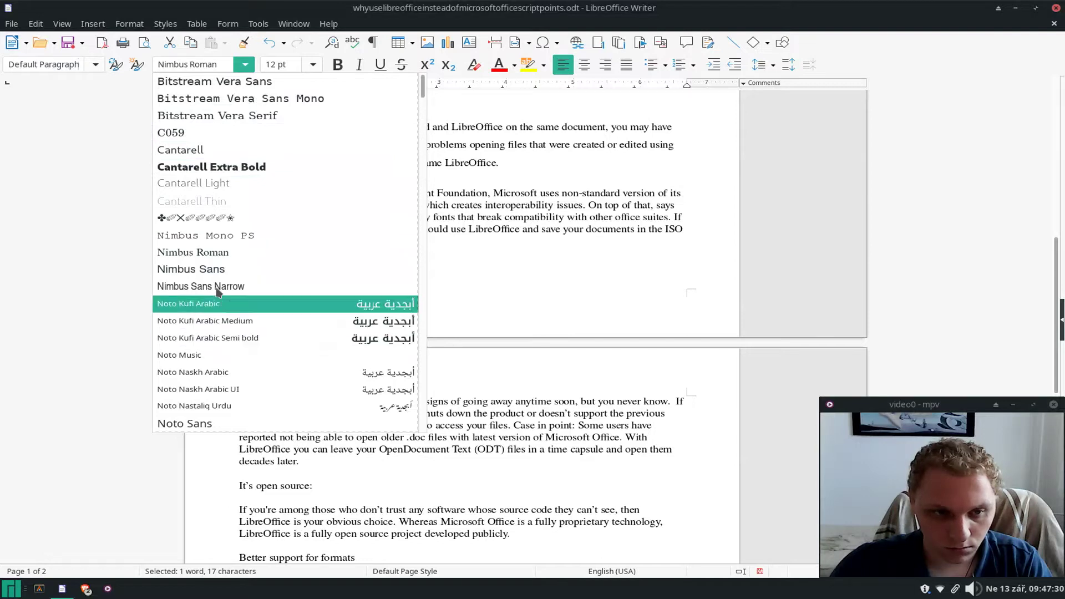
{"action": "left_click", "coordinate": [213, 235]}
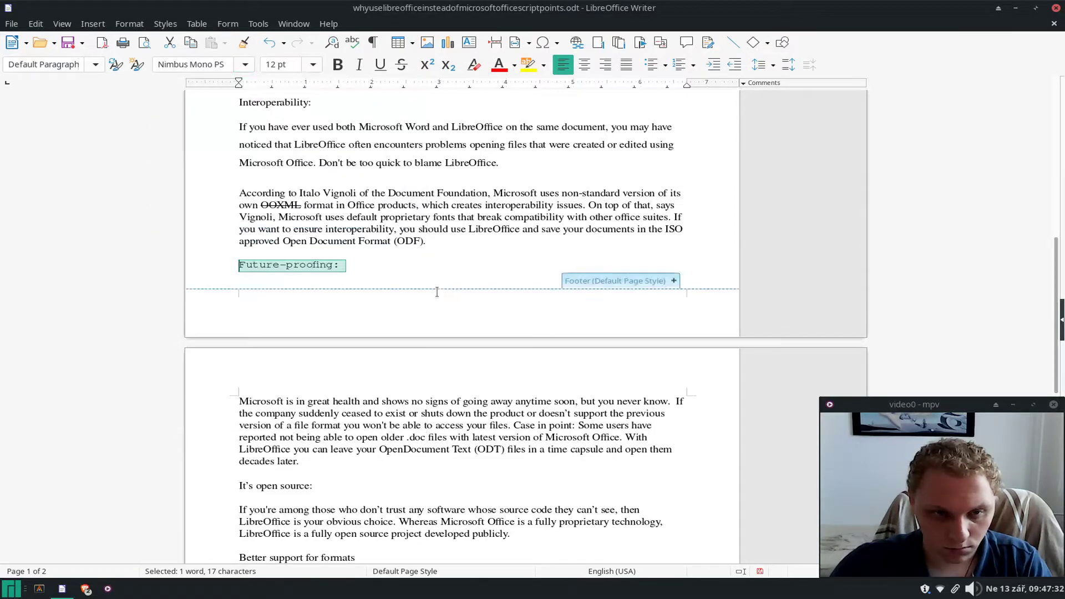
{"action": "left_click", "coordinate": [419, 267]}
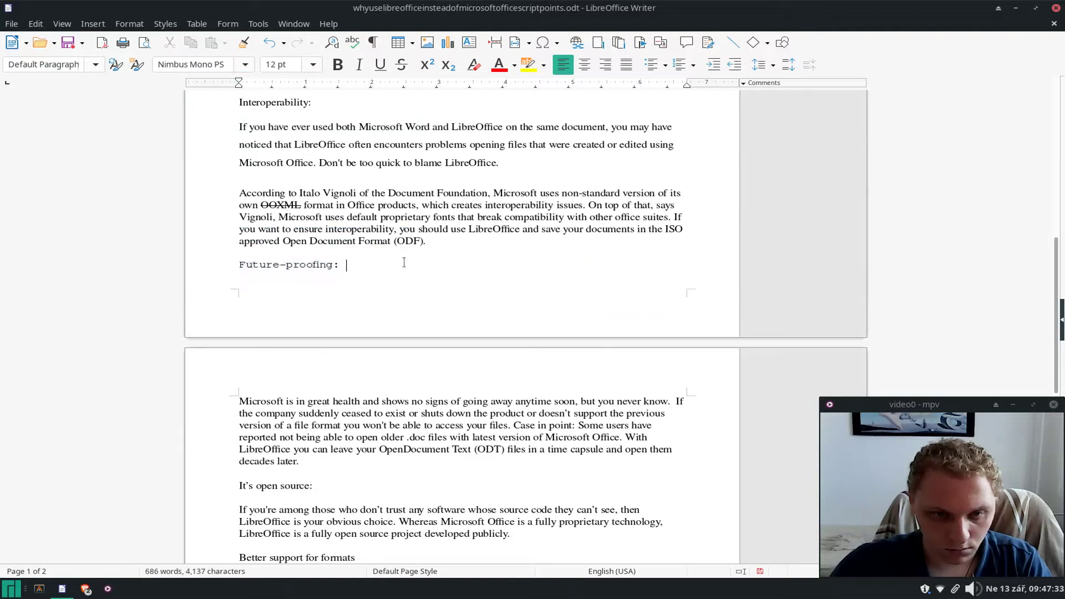
{"action": "scroll", "coordinate": [401, 264], "scroll_direction": "up", "scroll_amount": 5}
{"action": "scroll", "coordinate": [382, 260], "scroll_direction": "down", "scroll_amount": 3}
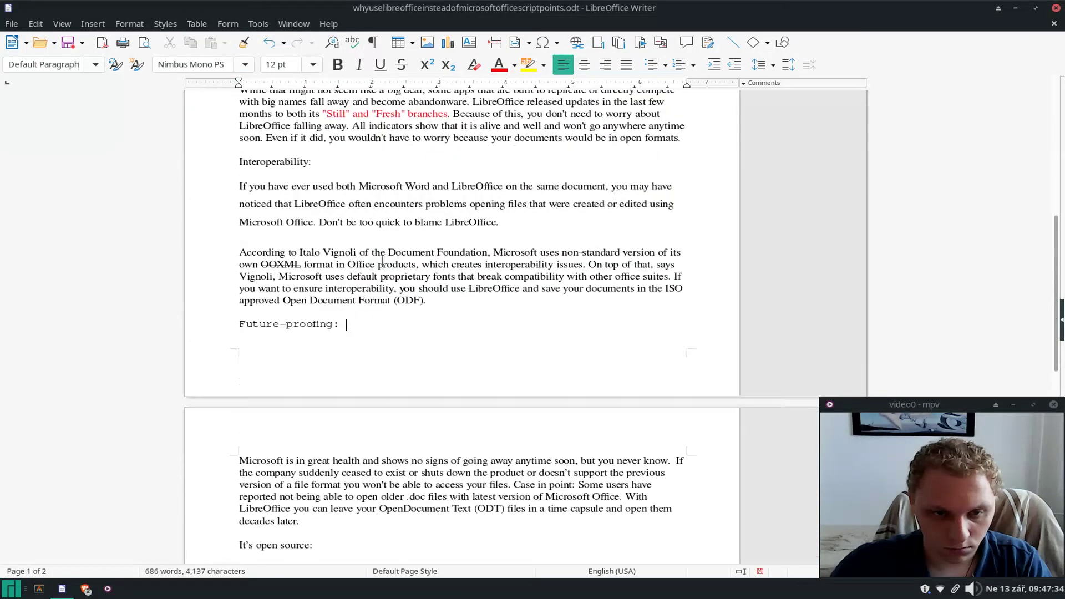
{"action": "mouse_move", "coordinate": [351, 369]}
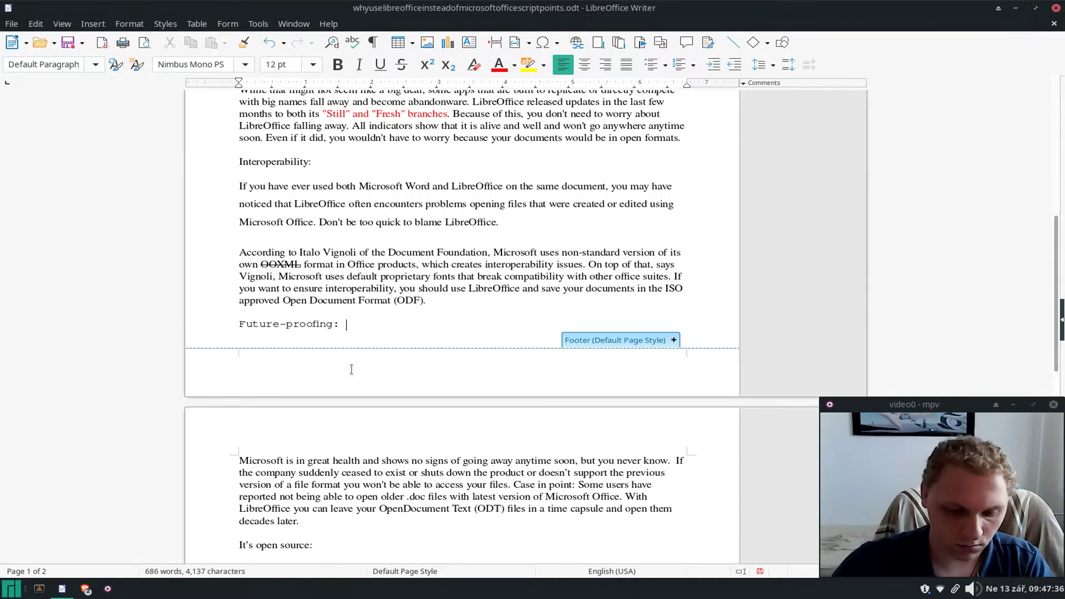
{"action": "type", "text": "m"}
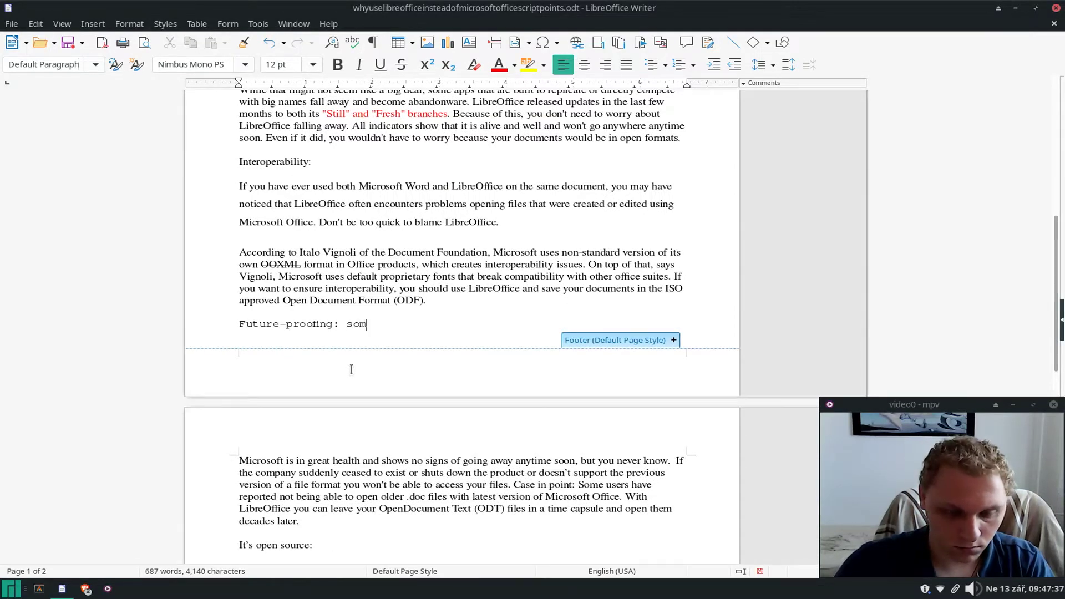
{"action": "key", "text": "BackSpace"}
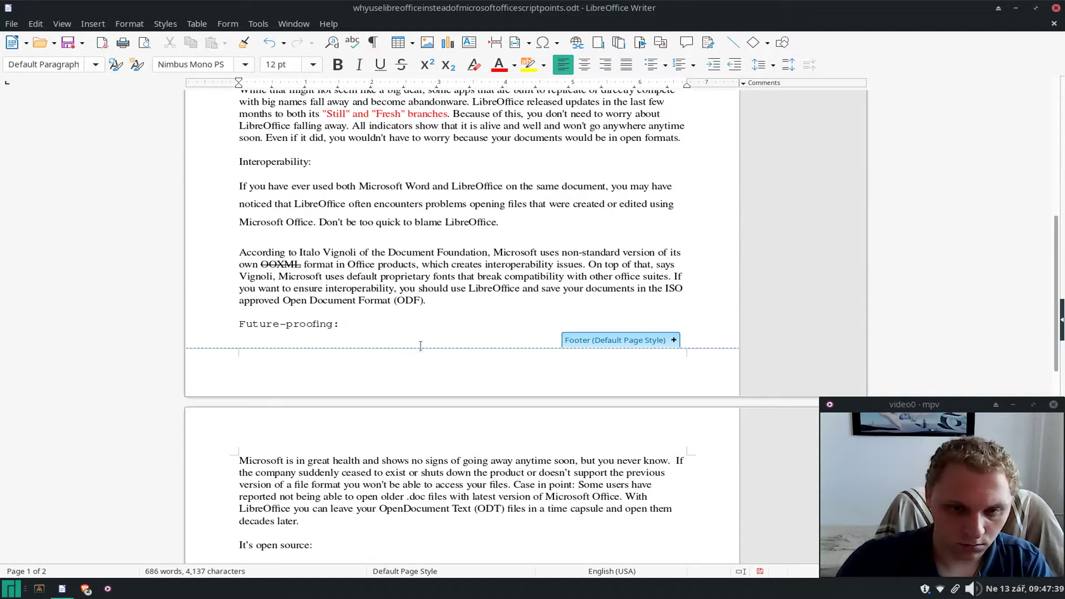
Add a footer to the default page style containing the text "Some notes here" and return to the body text
{"action": "left_click", "coordinate": [399, 368]}
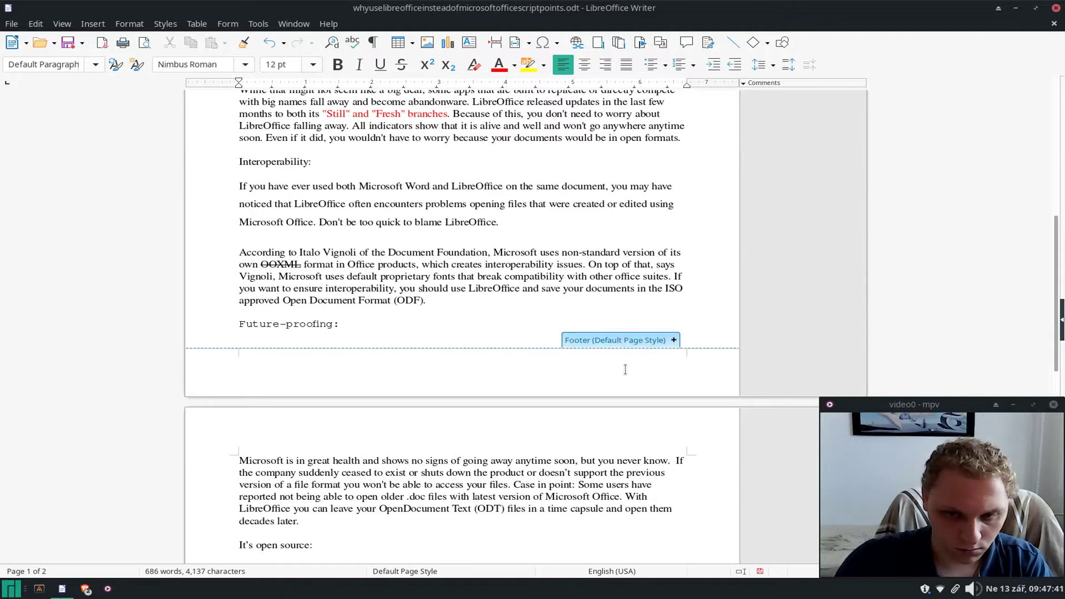
{"action": "left_click", "coordinate": [674, 341]}
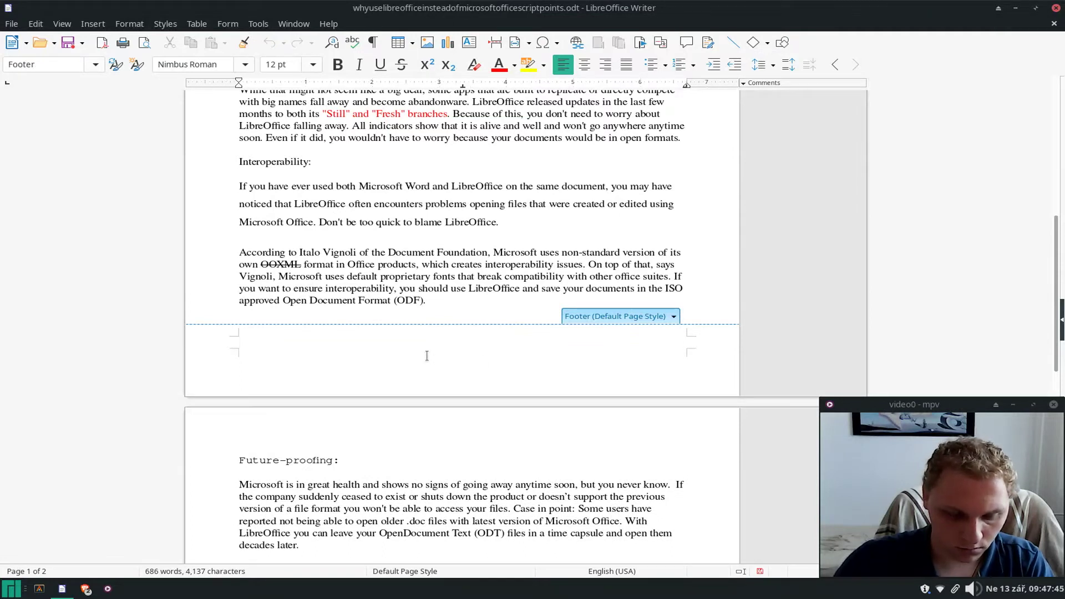
{"action": "type", "text": "some notes"}
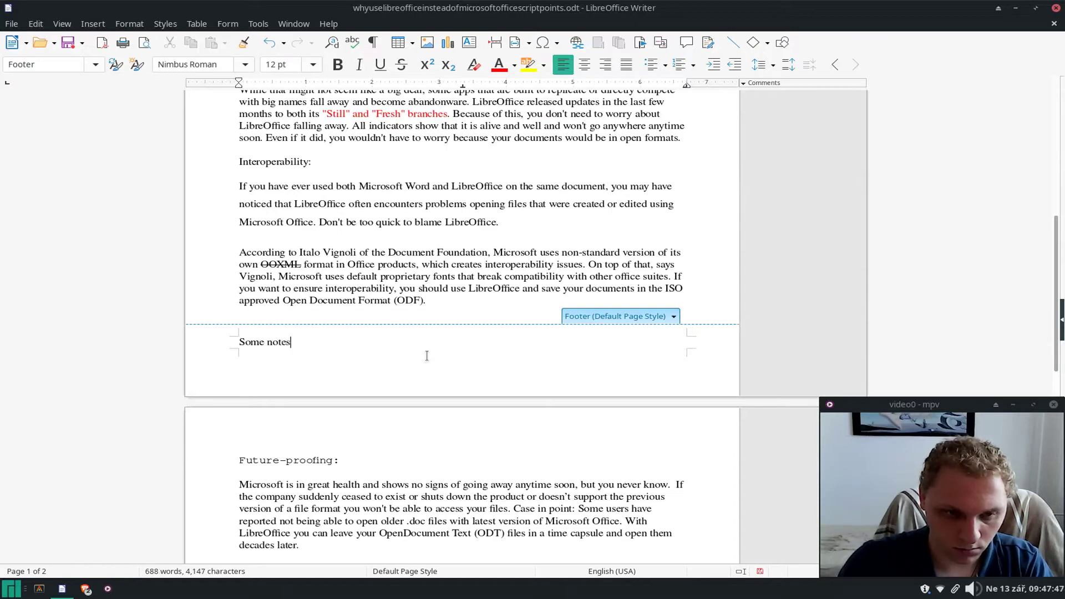
{"action": "type", "text": " here"}
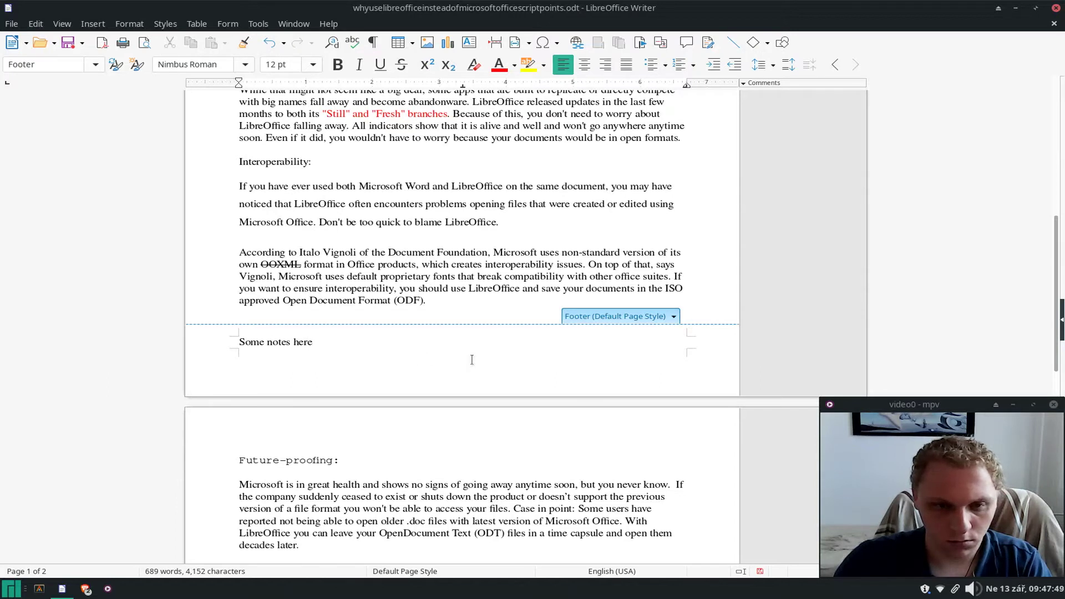
{"action": "scroll", "coordinate": [471, 360], "scroll_direction": "down", "scroll_amount": 1}
{"action": "left_click", "coordinate": [457, 340]}
Show the Track Changes toolbar, browse through the document, and hide the toolbar again
{"action": "scroll", "coordinate": [444, 334], "scroll_direction": "down", "scroll_amount": 5}
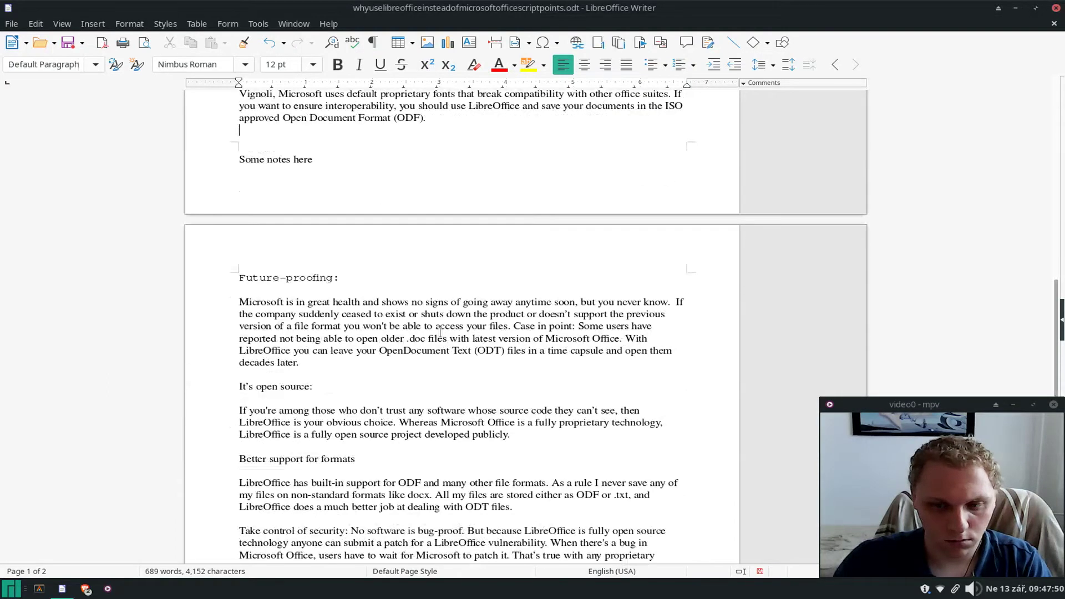
{"action": "scroll", "coordinate": [501, 307], "scroll_direction": "down", "scroll_amount": 4}
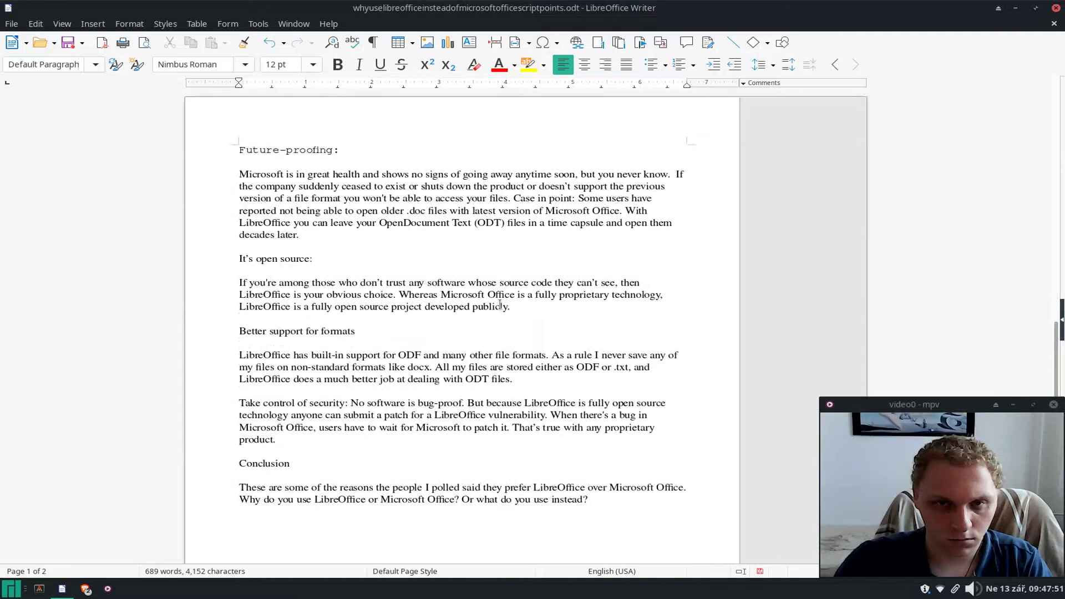
{"action": "scroll", "coordinate": [500, 303], "scroll_direction": "up", "scroll_amount": 2}
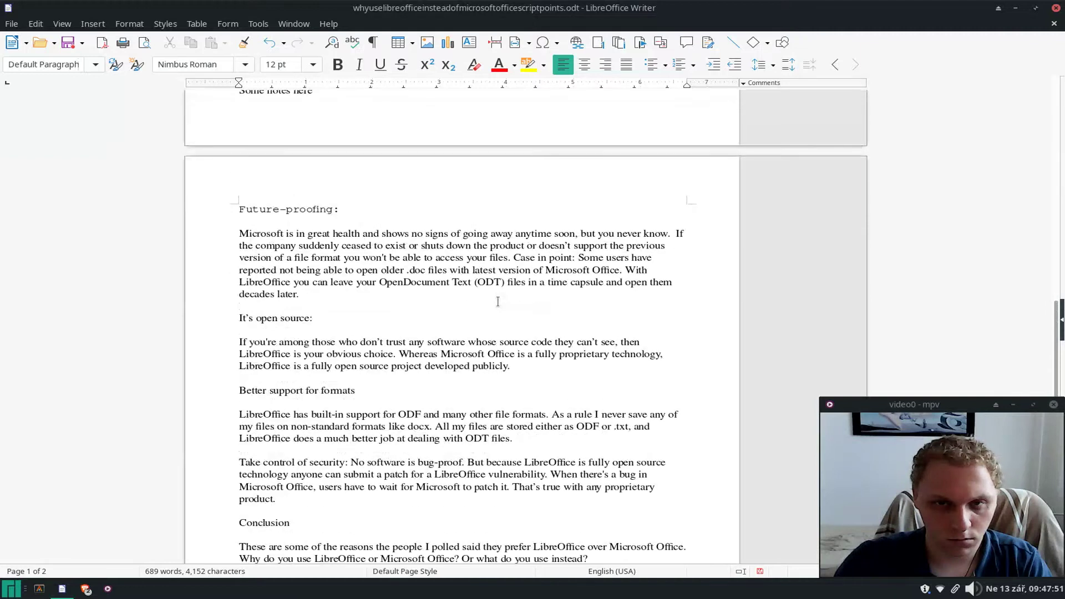
{"action": "left_click", "coordinate": [703, 46]}
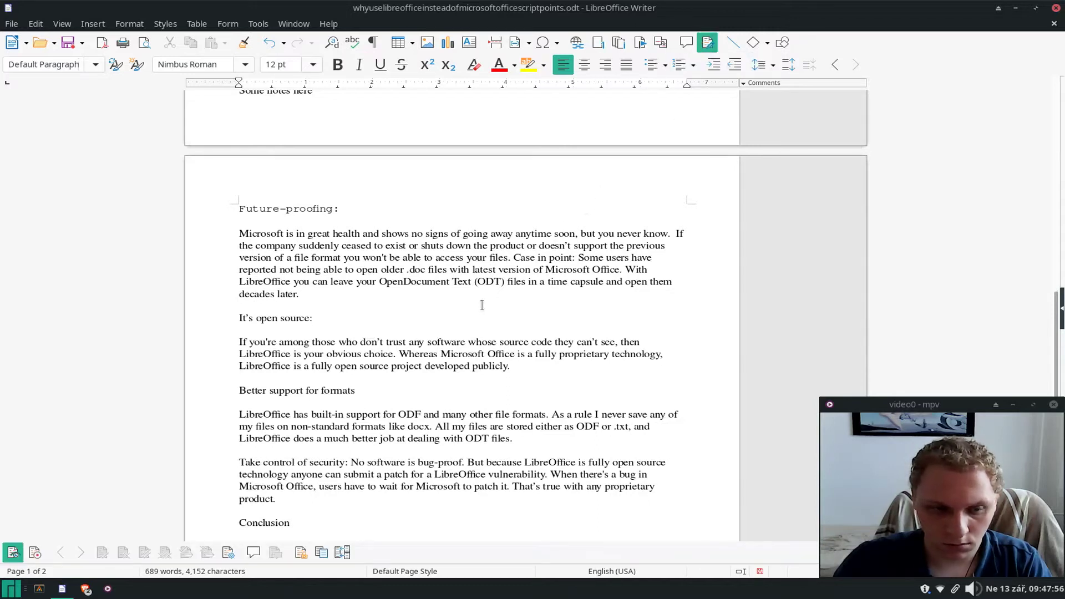
{"action": "scroll", "coordinate": [508, 303], "scroll_direction": "up", "scroll_amount": 15}
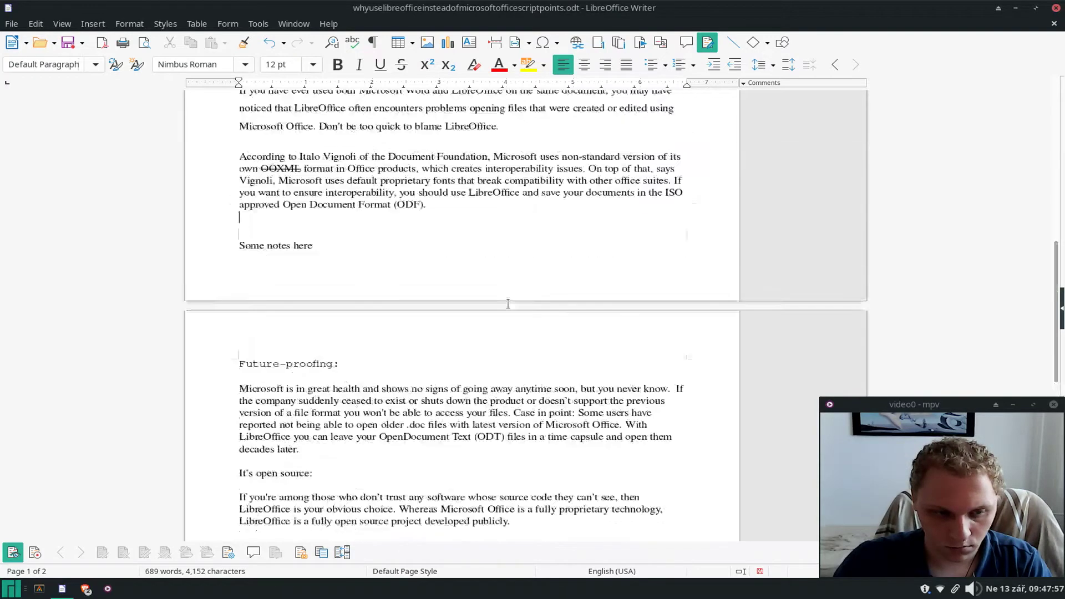
{"action": "scroll", "coordinate": [507, 301], "scroll_direction": "up", "scroll_amount": 8}
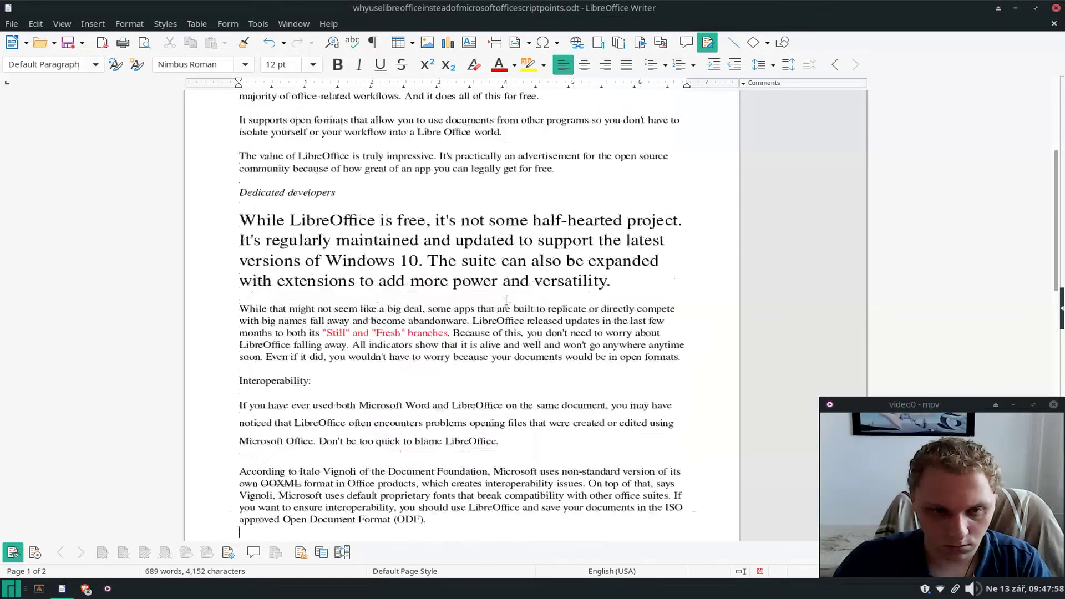
{"action": "scroll", "coordinate": [504, 299], "scroll_direction": "down", "scroll_amount": 4}
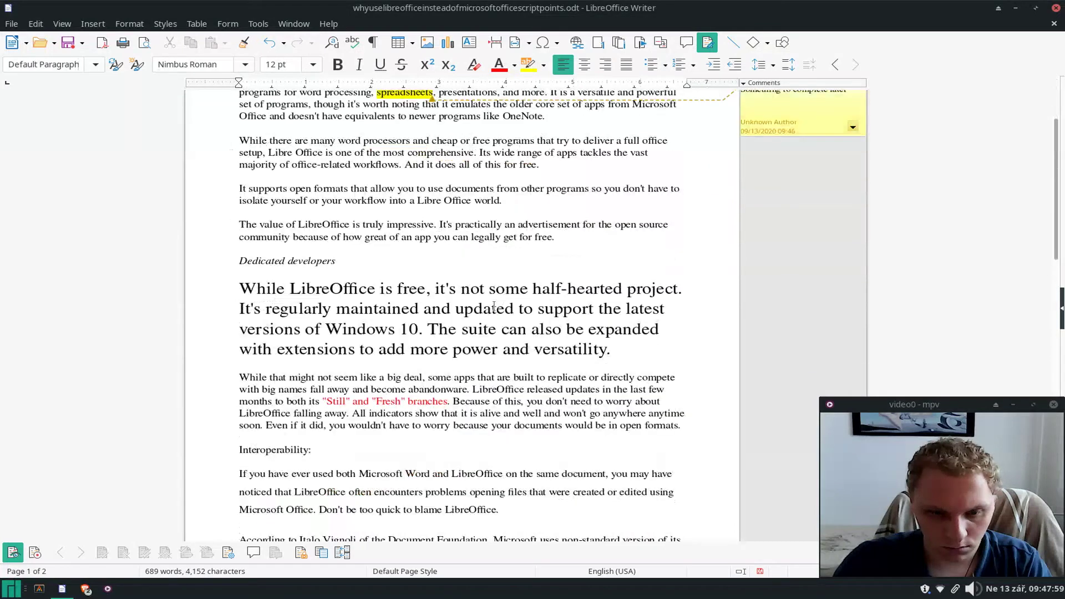
{"action": "scroll", "coordinate": [475, 329], "scroll_direction": "down", "scroll_amount": 20}
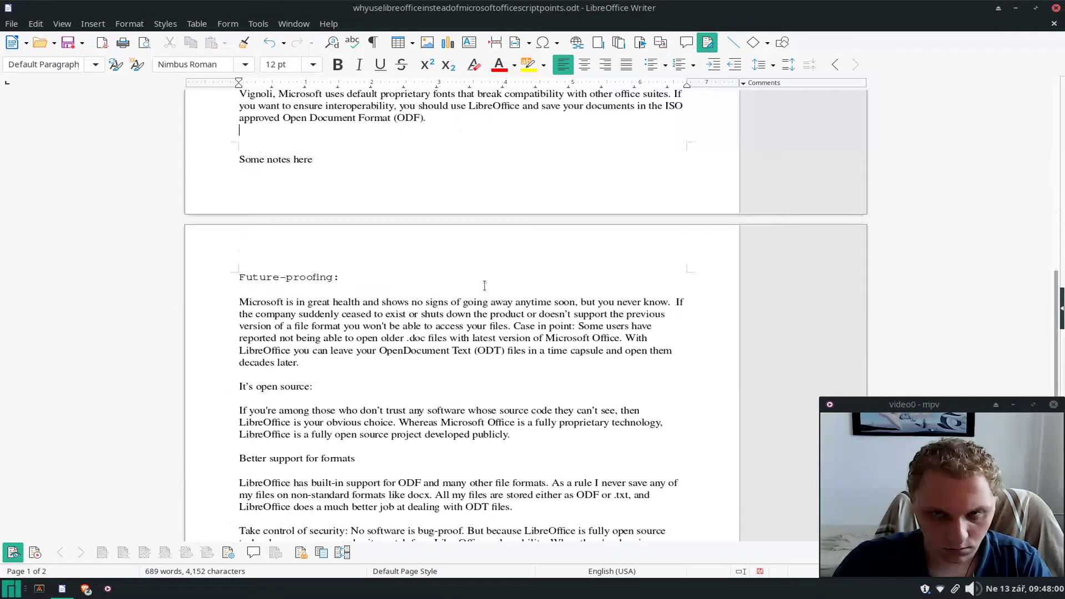
{"action": "left_click", "coordinate": [707, 44]}
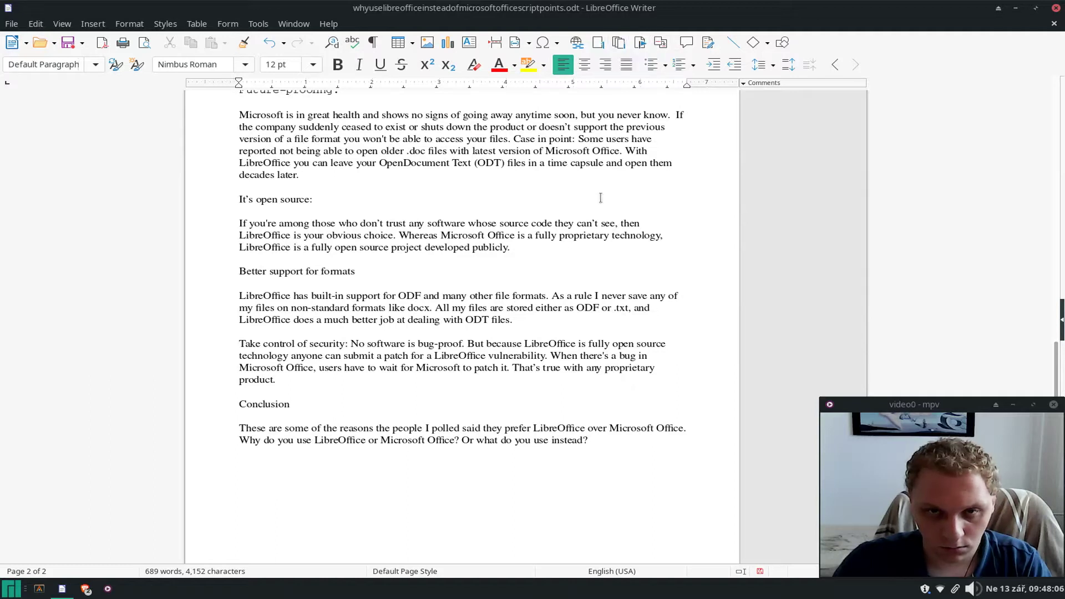
{"action": "scroll", "coordinate": [491, 316], "scroll_direction": "down", "scroll_amount": 5}
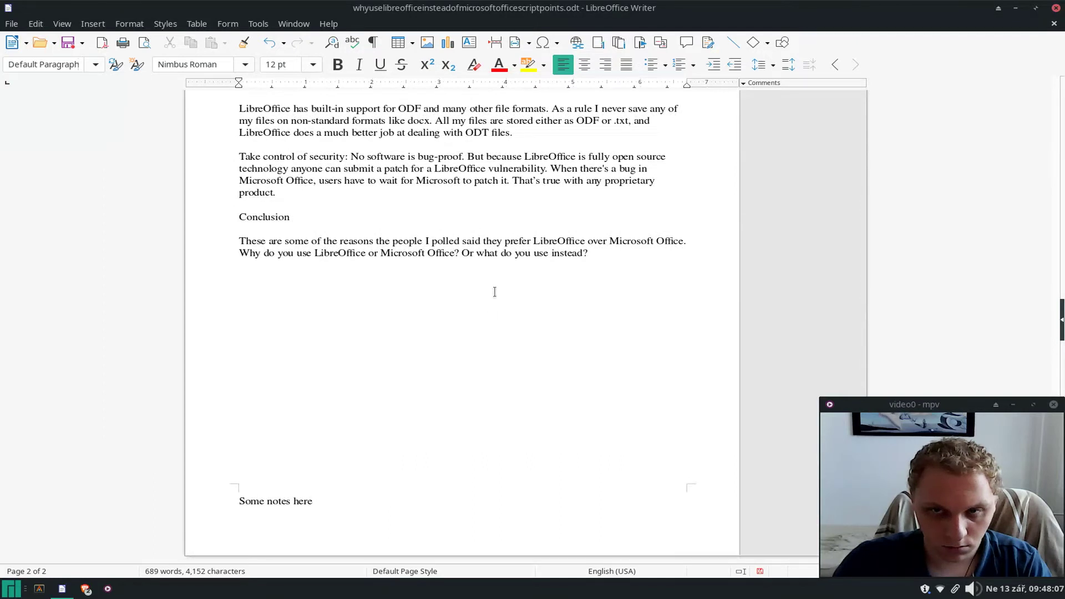
Replace the footer text "Some notes here" with the author's full name and return to the body text
{"action": "scroll", "coordinate": [301, 228], "scroll_direction": "up", "scroll_amount": 2}
{"action": "scroll", "coordinate": [288, 258], "scroll_direction": "down", "scroll_amount": 2}
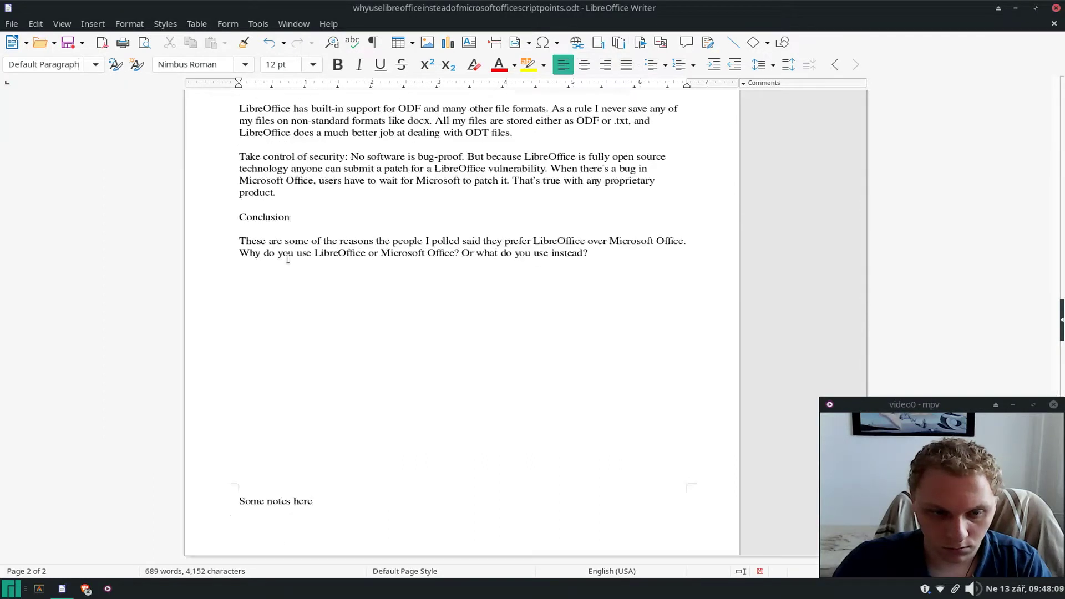
{"action": "scroll", "coordinate": [286, 288], "scroll_direction": "up", "scroll_amount": 2}
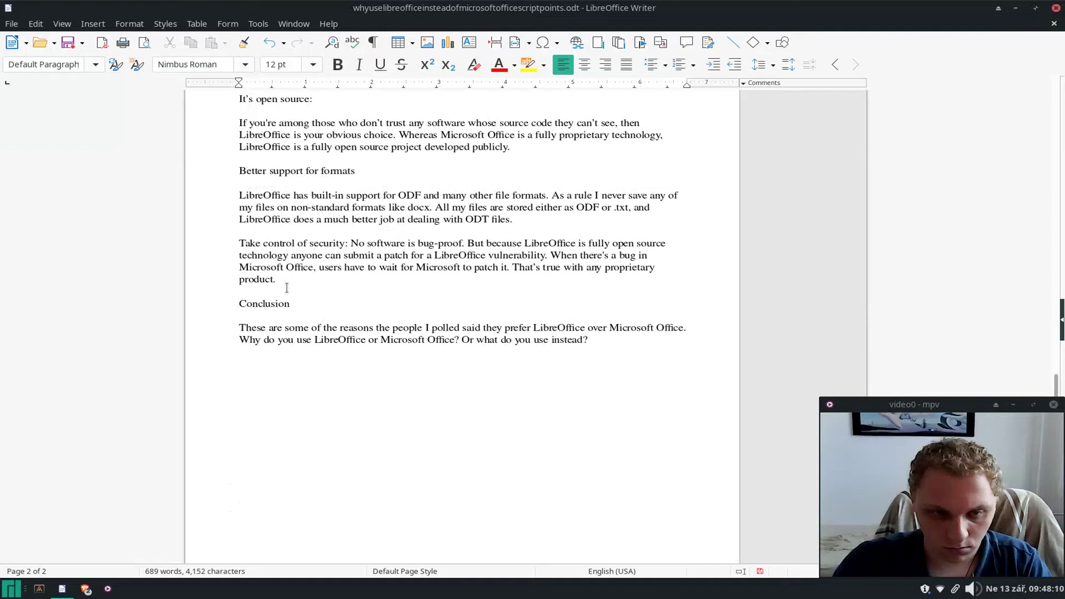
{"action": "scroll", "coordinate": [286, 288], "scroll_direction": "down", "scroll_amount": 2}
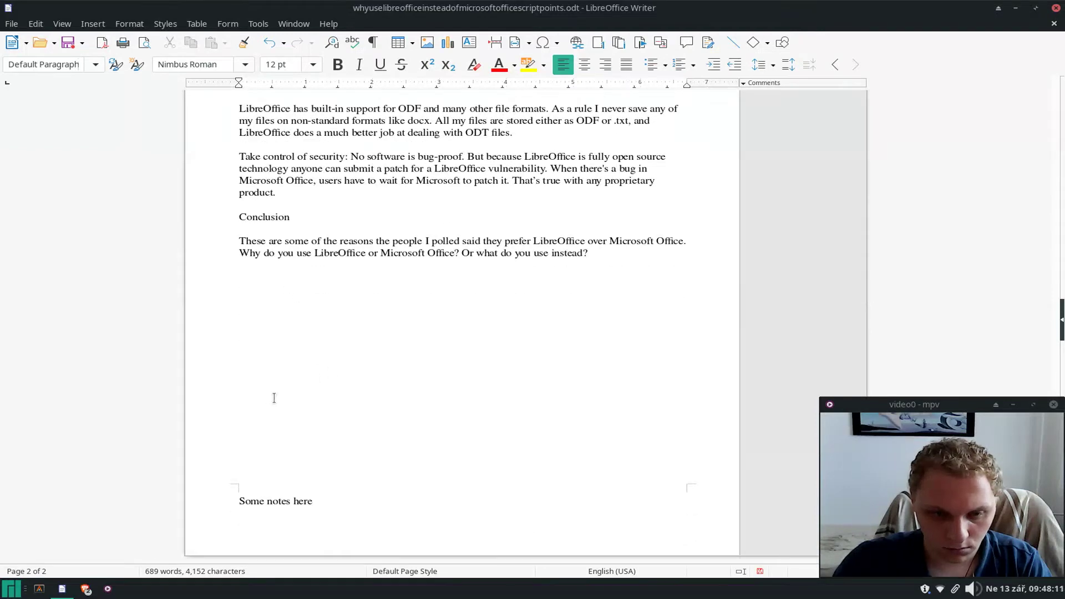
{"action": "scroll", "coordinate": [274, 397], "scroll_direction": "up", "scroll_amount": 9}
{"action": "scroll", "coordinate": [297, 388], "scroll_direction": "up", "scroll_amount": 3}
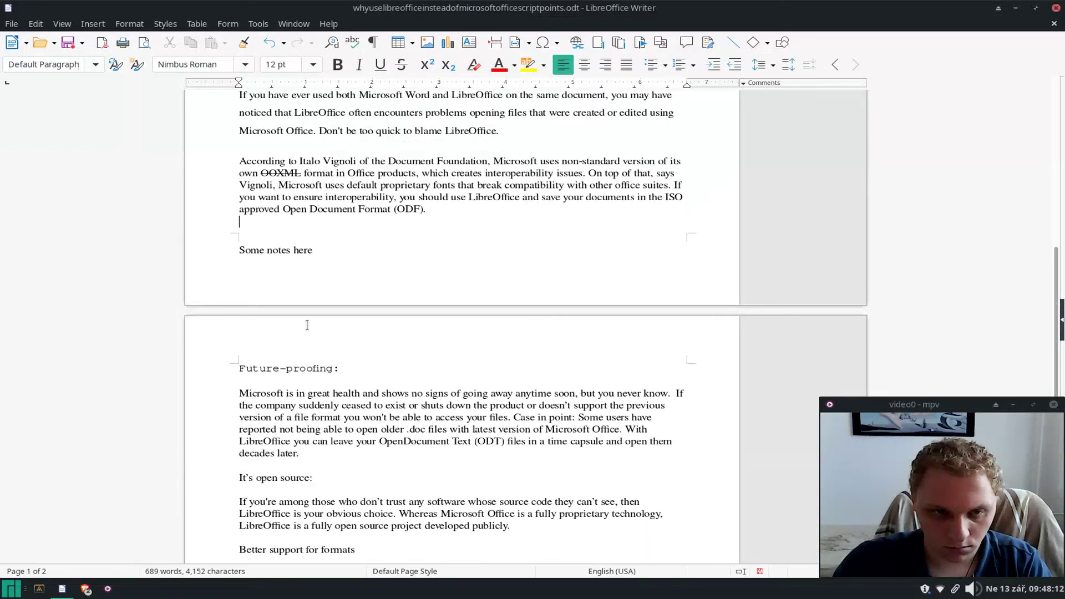
{"action": "left_click", "coordinate": [313, 252]}
{"action": "left_click_drag", "start_coordinate": [336, 249], "coordinate": [149, 228]}
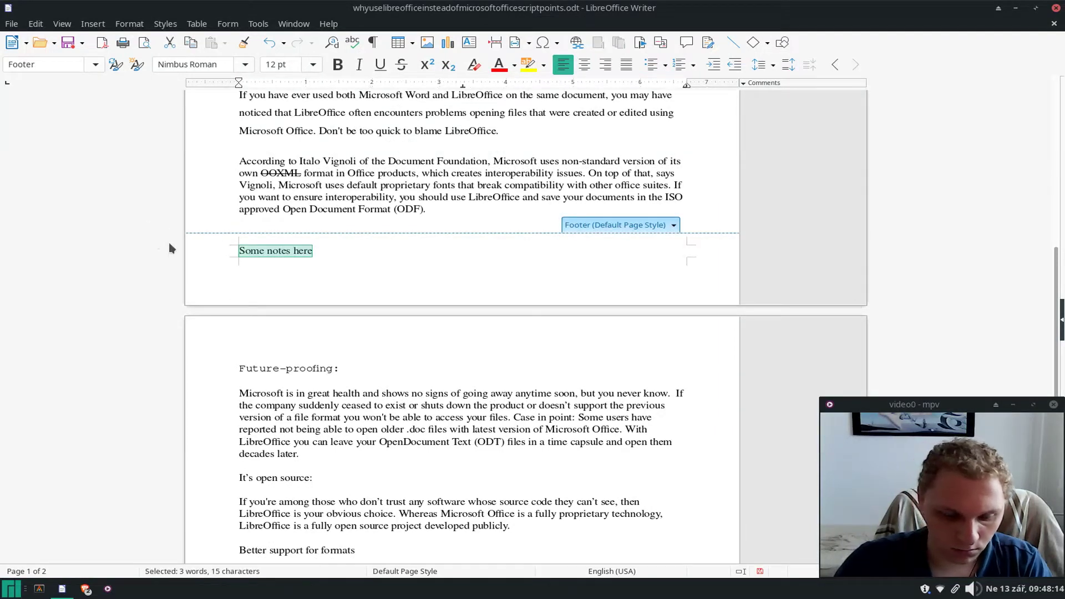
{"action": "type", "text": "T"}
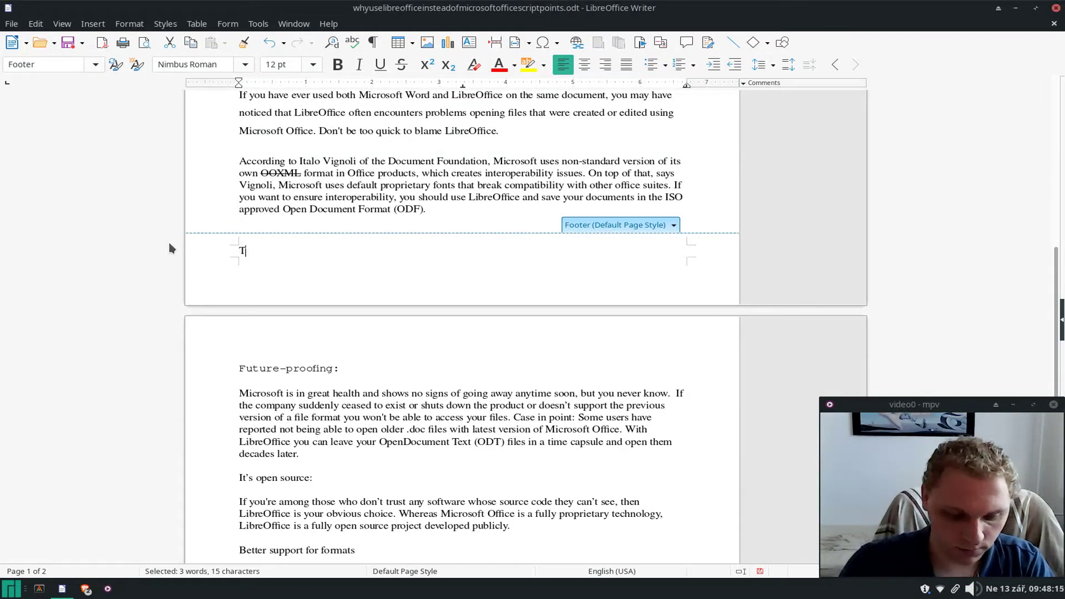
{"action": "type", "text": "homas "}
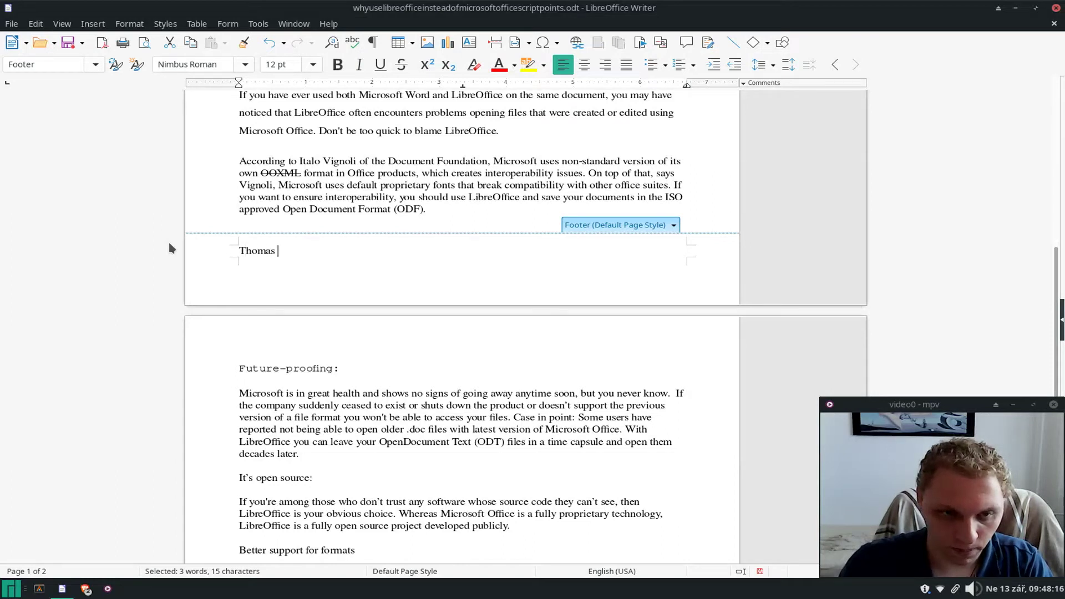
{"action": "type", "text": "Mozdren"}
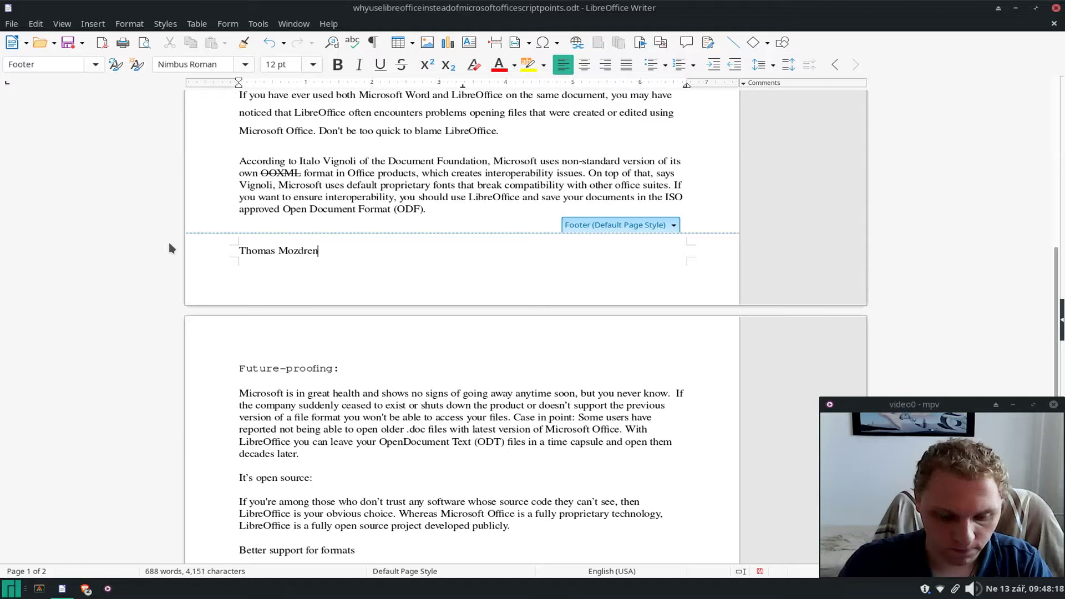
{"action": "left_click", "coordinate": [169, 245]}
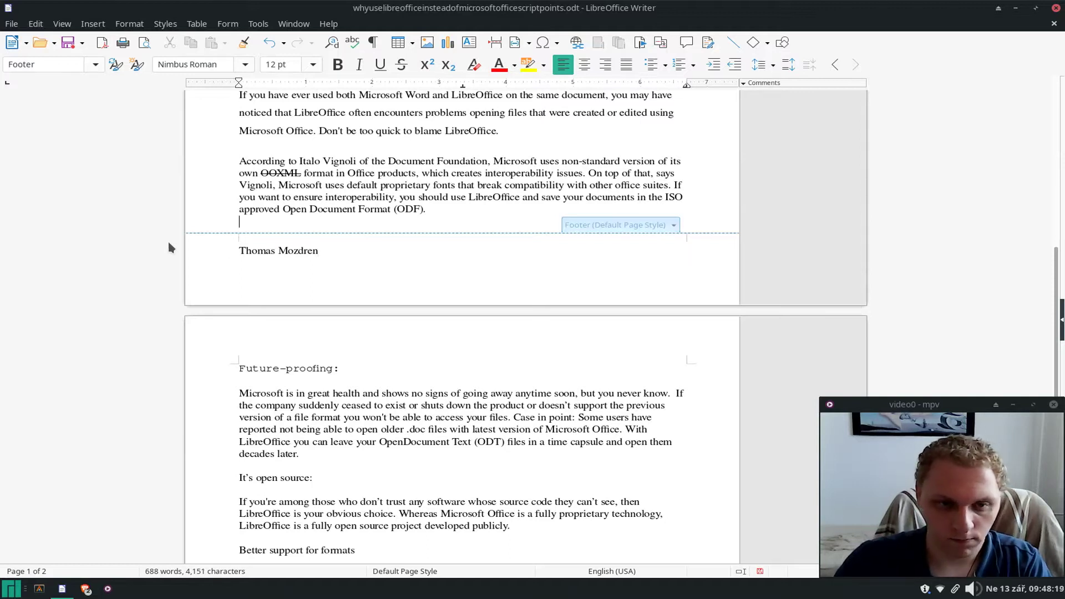
Look through both pages of the document to check the updated footer on each page
{"action": "scroll", "coordinate": [298, 289], "scroll_direction": "down", "scroll_amount": 10}
{"action": "scroll", "coordinate": [298, 288], "scroll_direction": "up", "scroll_amount": 10}
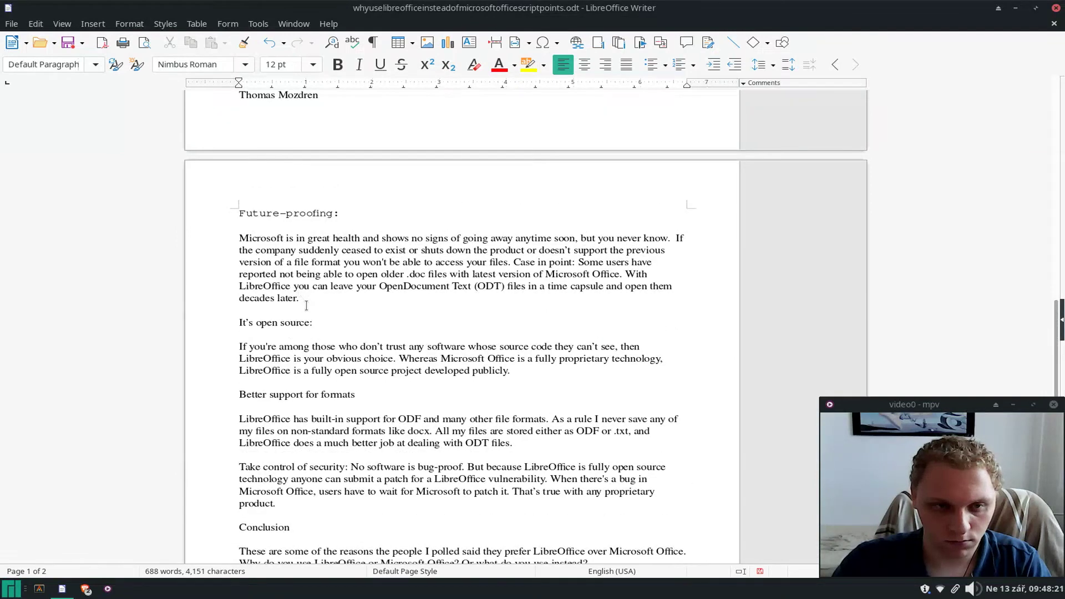
{"action": "scroll", "coordinate": [307, 306], "scroll_direction": "down", "scroll_amount": 10}
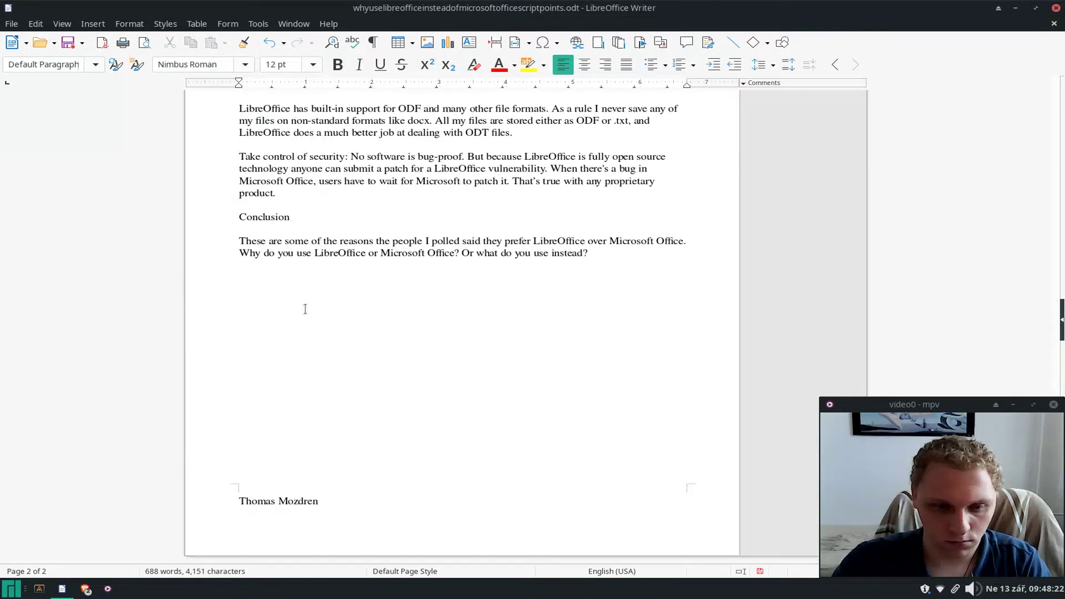
{"action": "scroll", "coordinate": [305, 309], "scroll_direction": "up", "scroll_amount": 10}
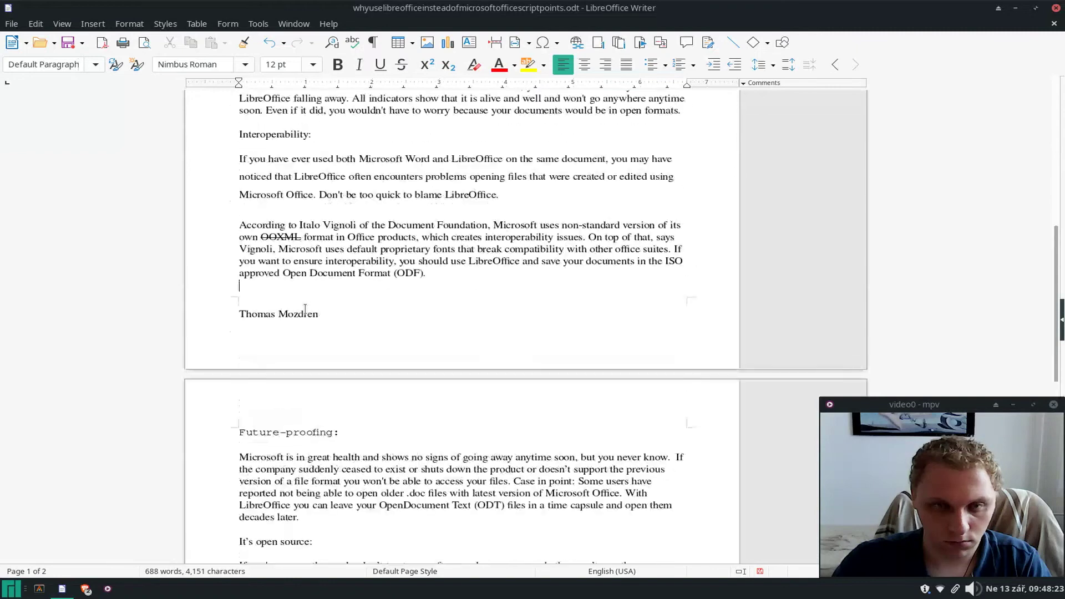
{"action": "scroll", "coordinate": [305, 309], "scroll_direction": "up", "scroll_amount": 10}
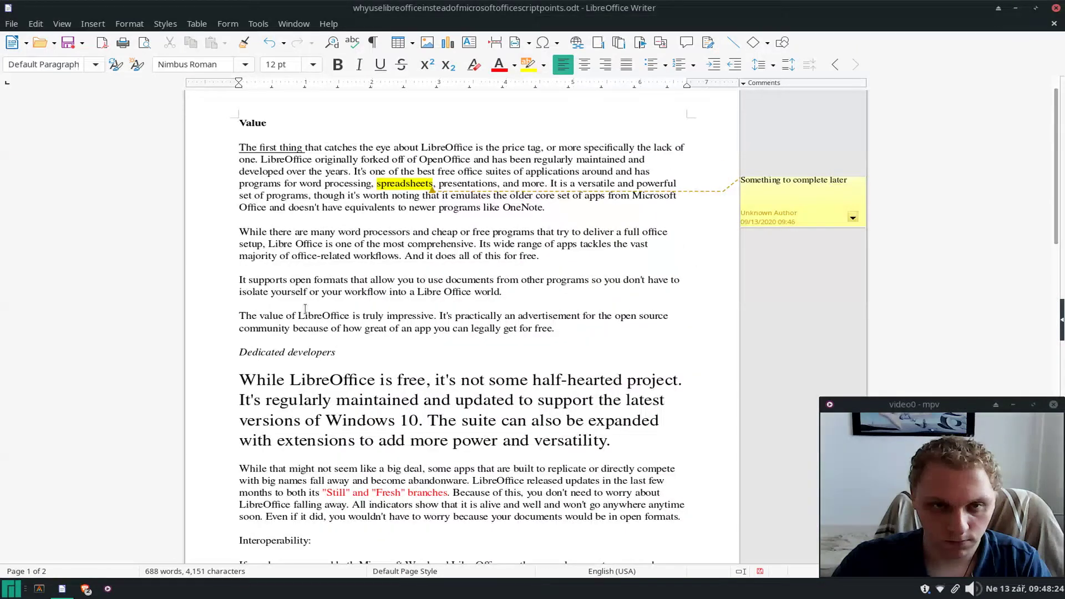
{"action": "scroll", "coordinate": [305, 309], "scroll_direction": "up", "scroll_amount": 1}
{"action": "scroll", "coordinate": [306, 309], "scroll_direction": "down", "scroll_amount": 18}
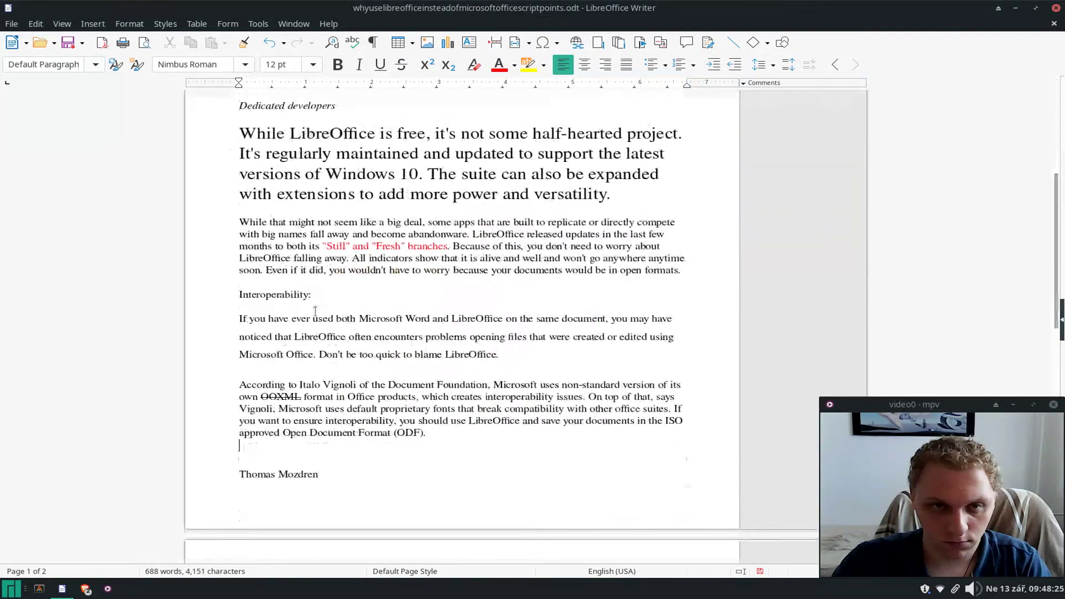
{"action": "scroll", "coordinate": [314, 302], "scroll_direction": "down", "scroll_amount": 12}
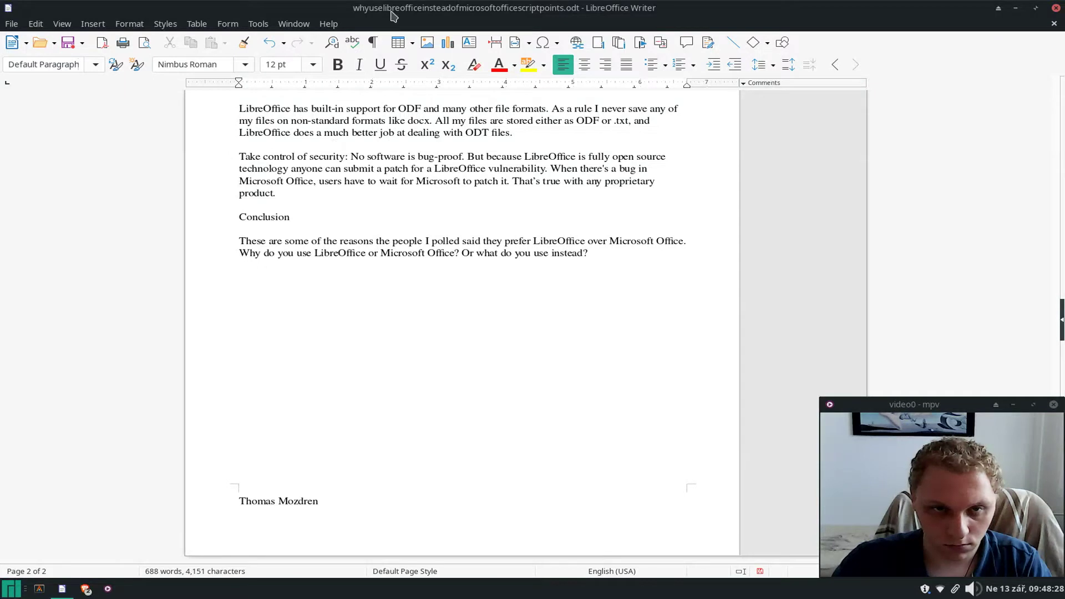
Insert logo.png from the Pictures folder on a new line below the Conclusion paragraph and move it to the left margin
{"action": "left_click", "coordinate": [298, 285]}
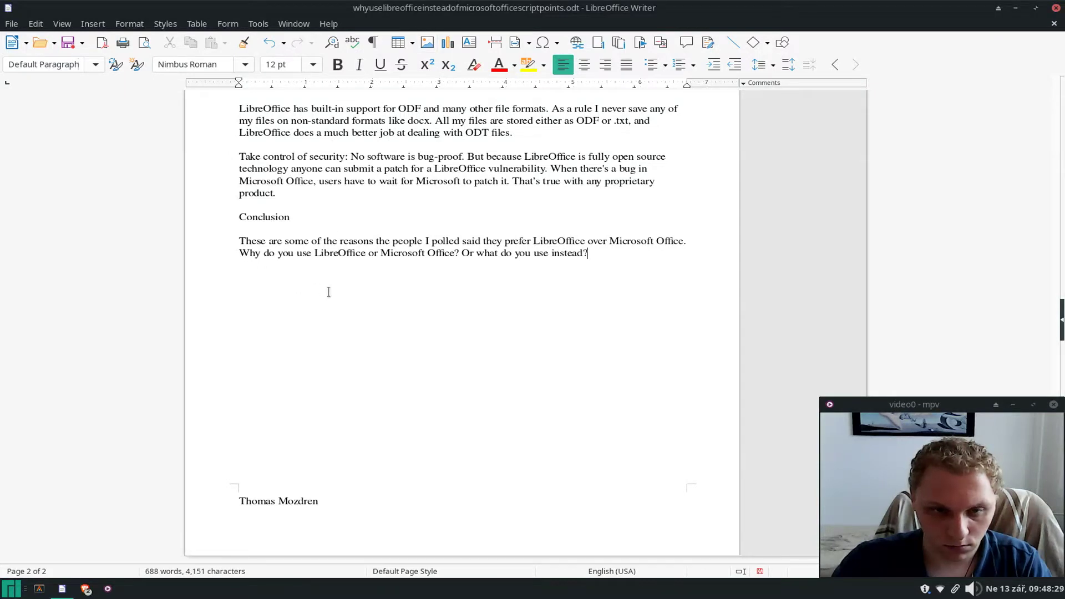
{"action": "key", "text": "Return"}
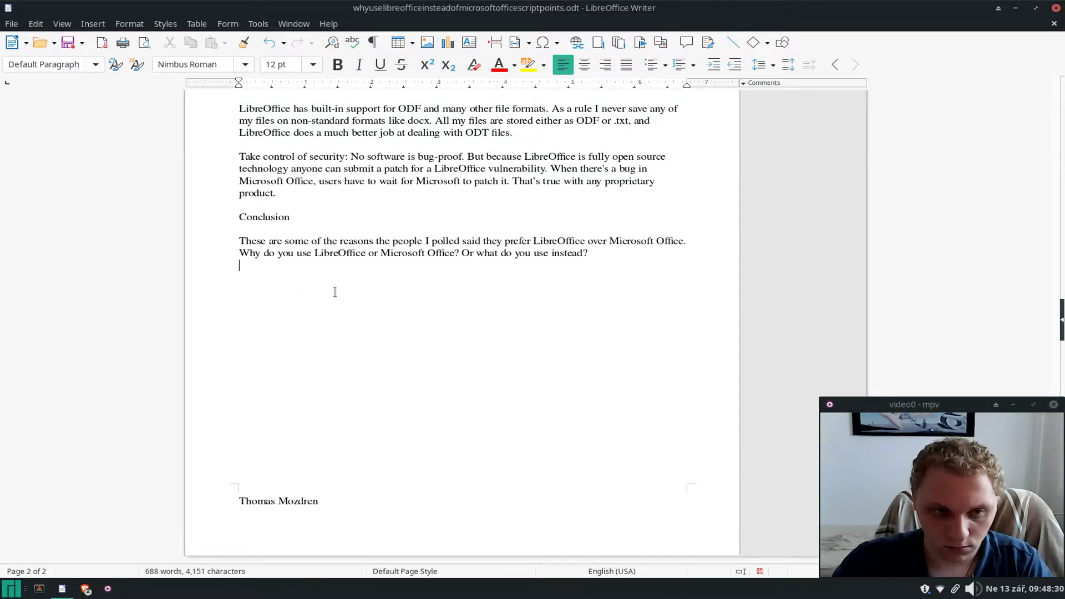
{"action": "left_click", "coordinate": [427, 42]}
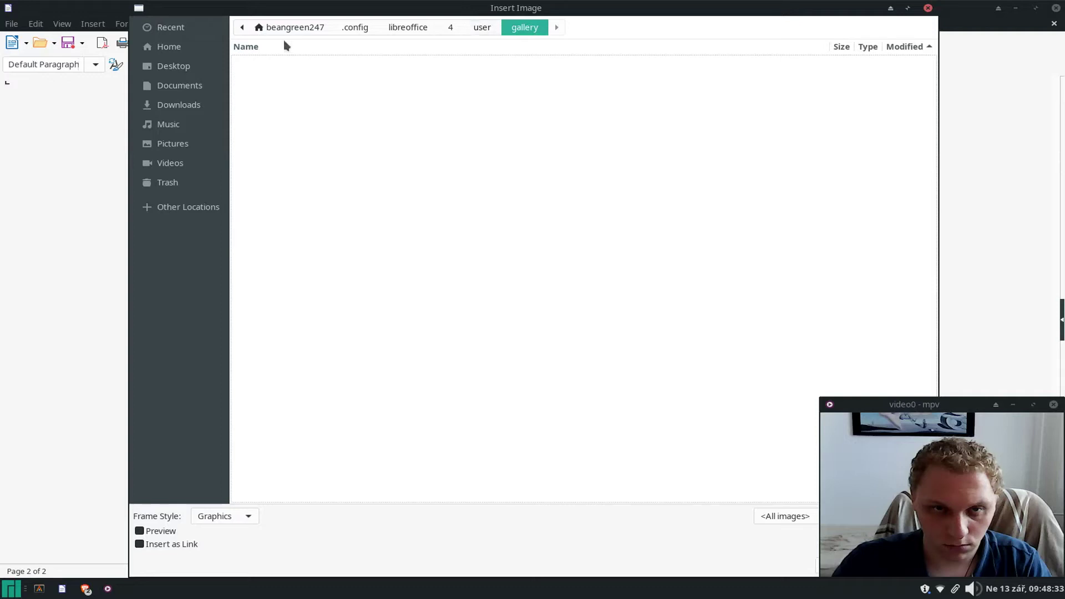
{"action": "left_click", "coordinate": [299, 31]}
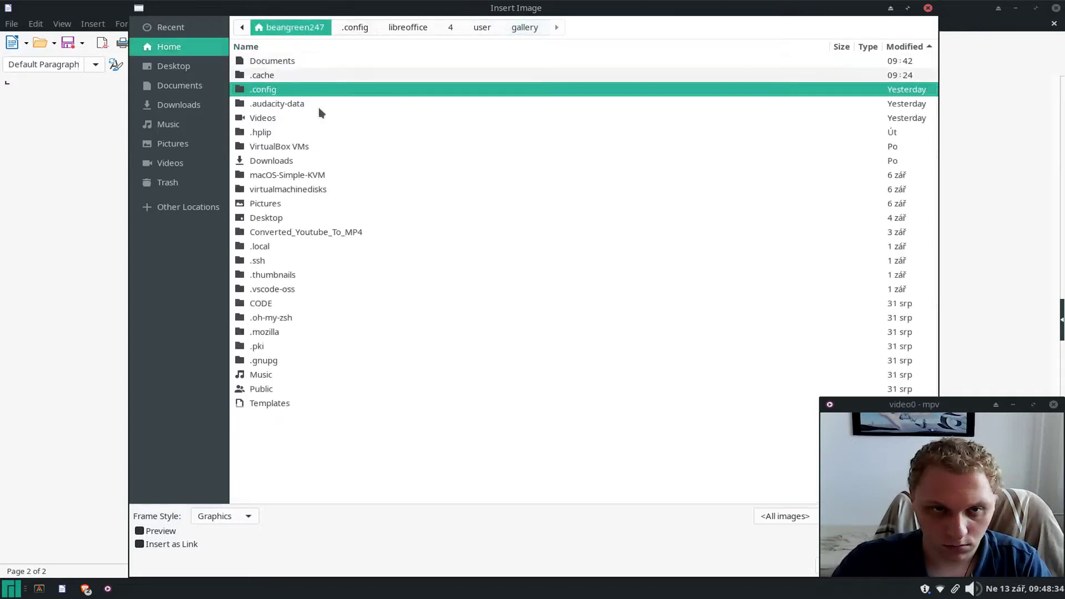
{"action": "double_click", "coordinate": [265, 207]}
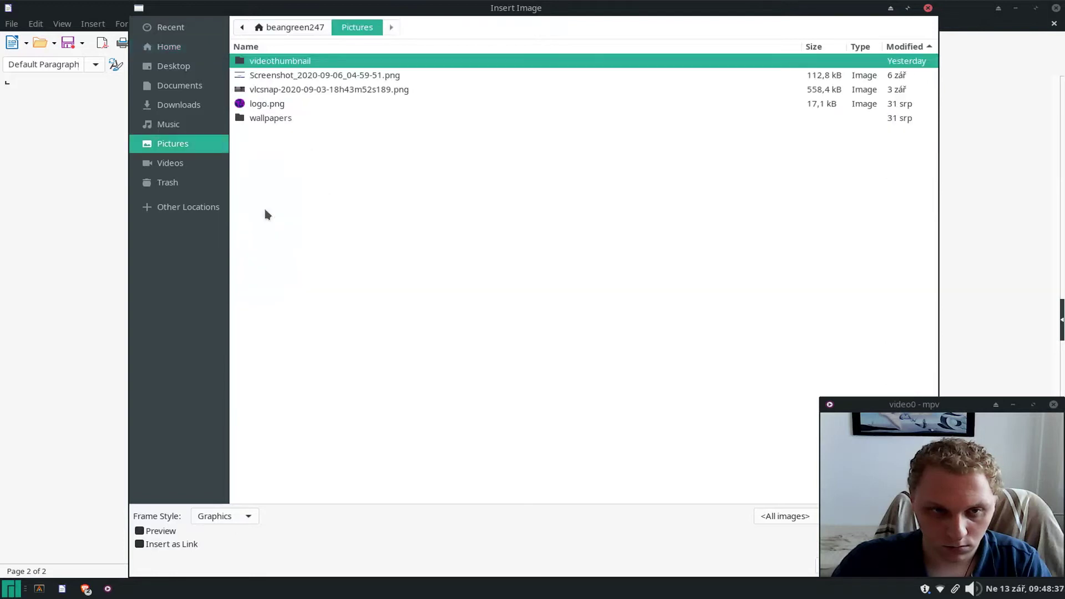
{"action": "left_click", "coordinate": [271, 106]}
{"action": "key", "text": "Return"}
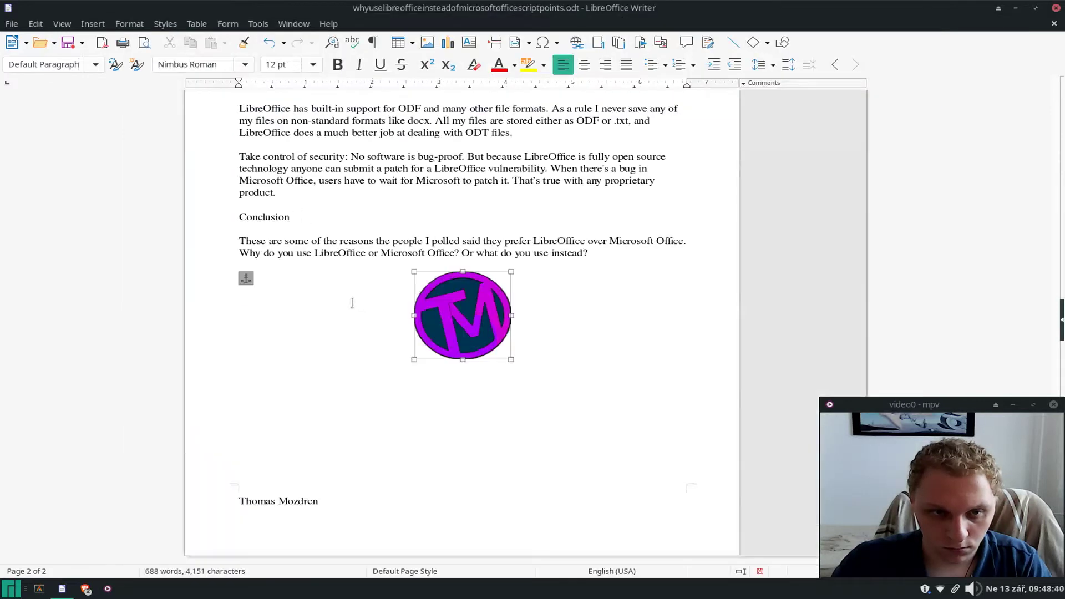
{"action": "left_click_drag", "start_coordinate": [428, 332], "coordinate": [294, 337]}
{"action": "left_click", "coordinate": [403, 344]}
Insert a default column chart at the end of the document and shrink it from its upper-left corner to clear the logo
{"action": "scroll", "coordinate": [402, 343], "scroll_direction": "up", "scroll_amount": 8}
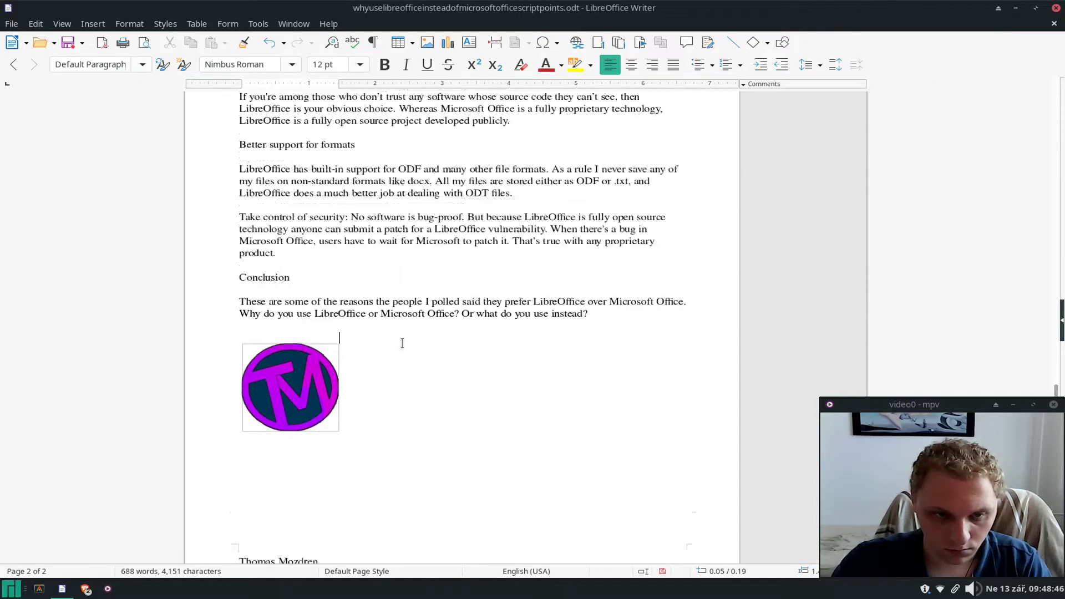
{"action": "scroll", "coordinate": [404, 340], "scroll_direction": "up", "scroll_amount": 15}
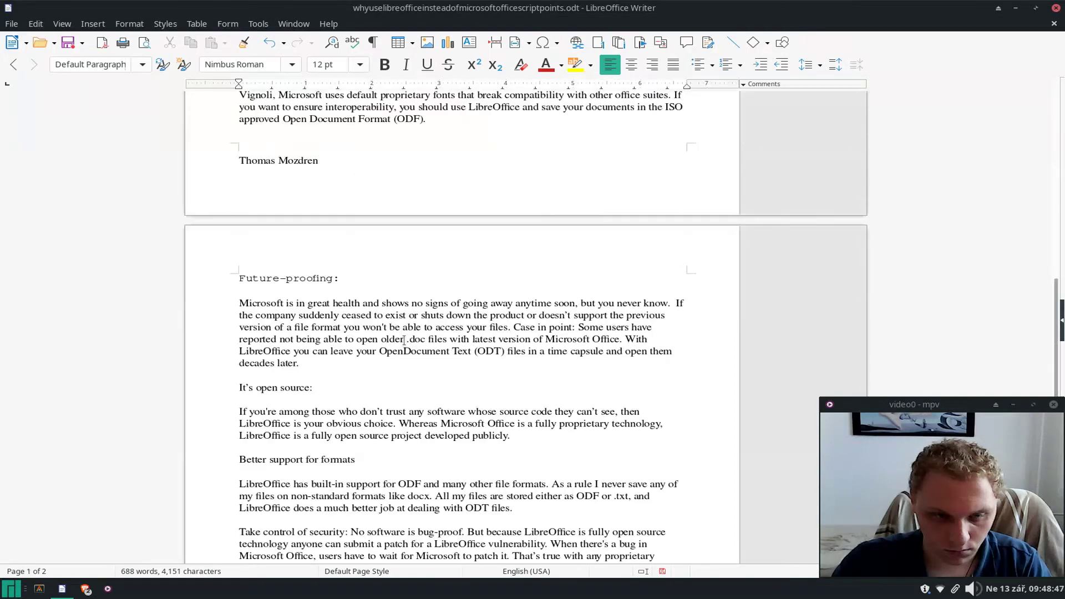
{"action": "scroll", "coordinate": [404, 340], "scroll_direction": "up", "scroll_amount": 1}
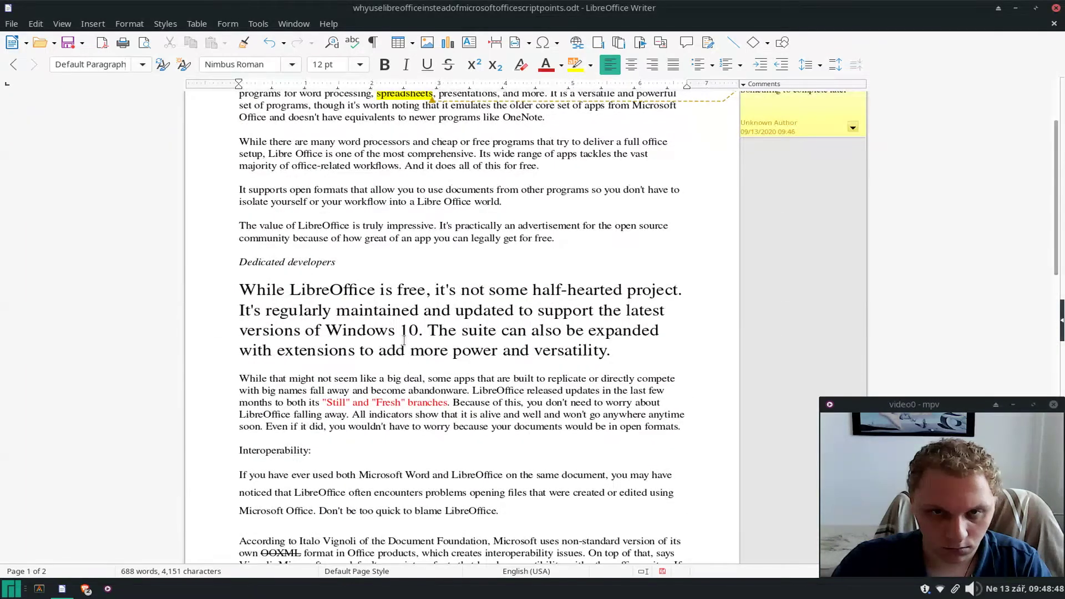
{"action": "scroll", "coordinate": [404, 340], "scroll_direction": "down", "scroll_amount": 18}
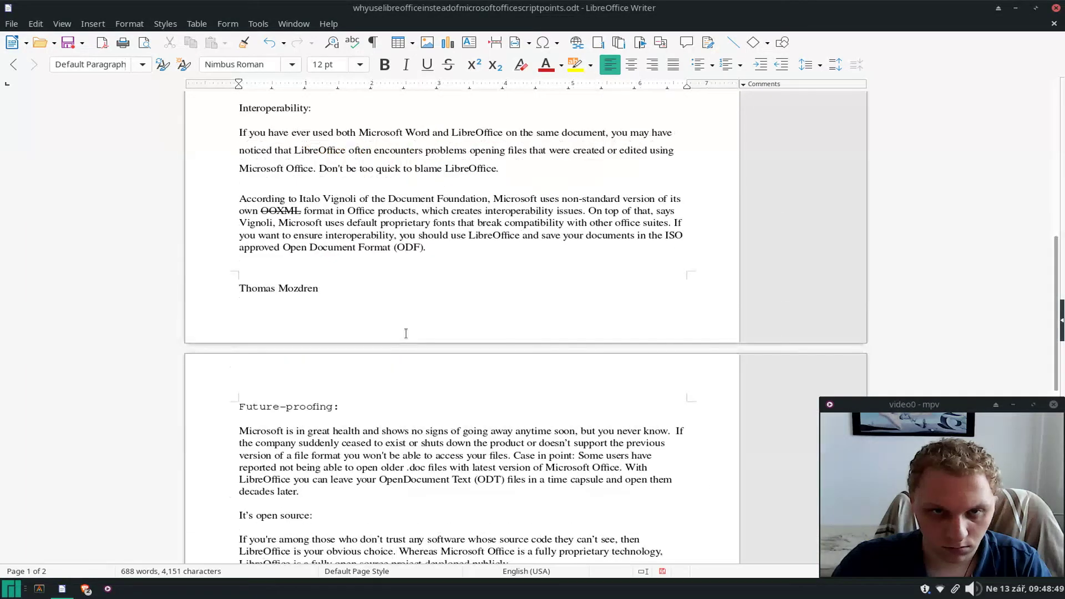
{"action": "scroll", "coordinate": [385, 343], "scroll_direction": "down", "scroll_amount": 10}
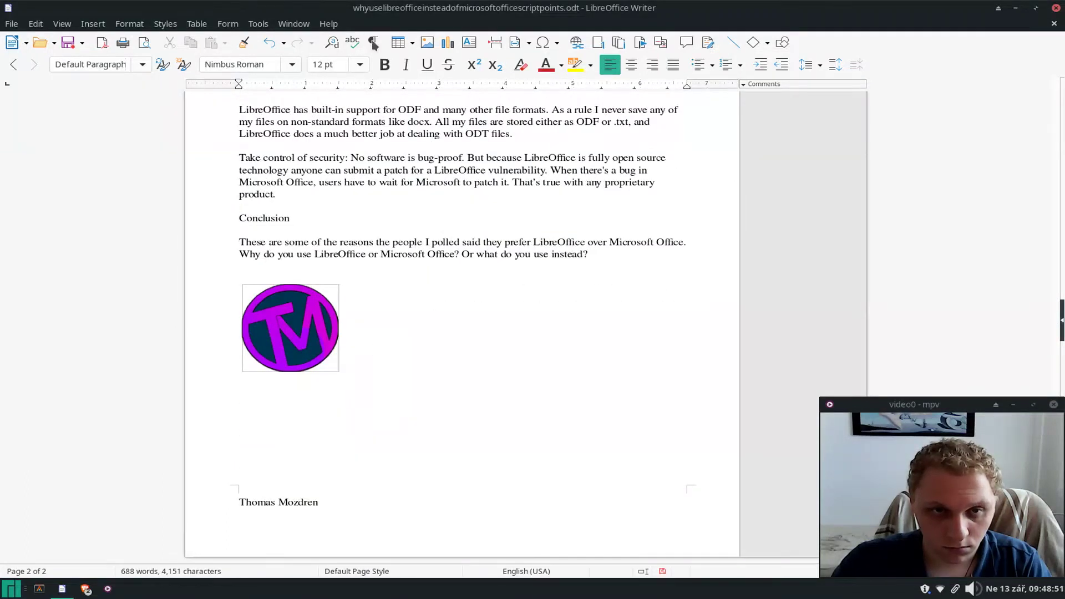
{"action": "left_click", "coordinate": [450, 46]}
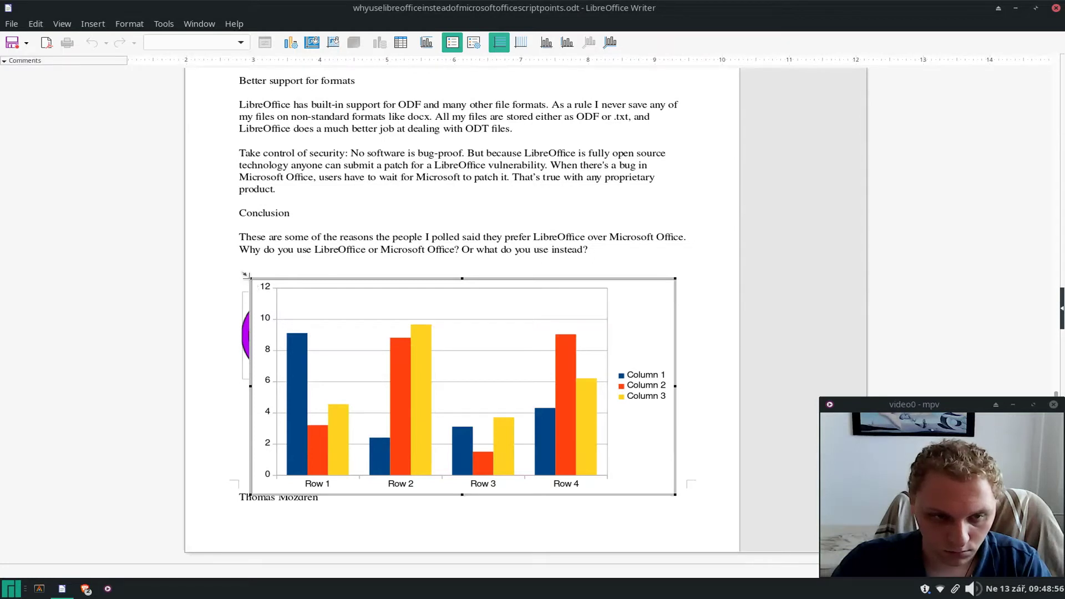
{"action": "left_click_drag", "start_coordinate": [251, 280], "coordinate": [344, 327]}
Move the column chart up beside the logo, clear of the footer, and leave chart editing
{"action": "left_click", "coordinate": [456, 400]}
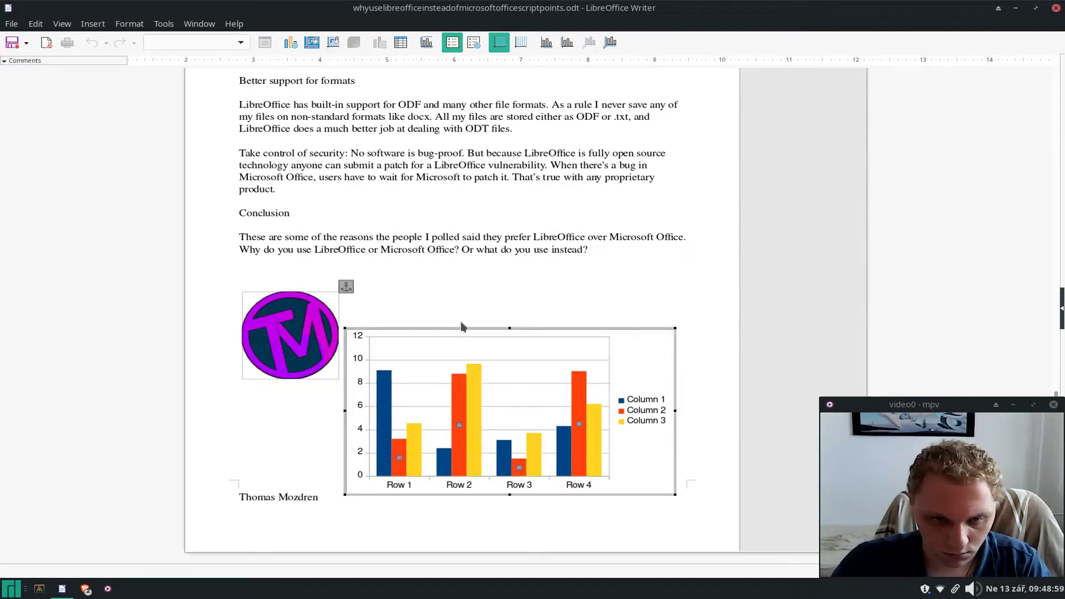
{"action": "left_click", "coordinate": [486, 347]}
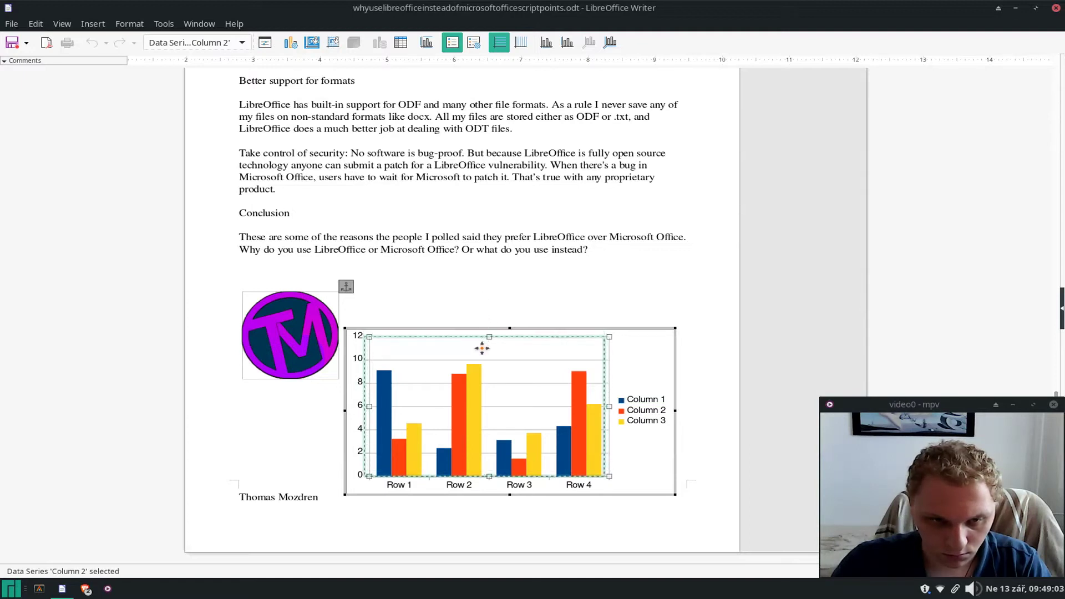
{"action": "left_click", "coordinate": [485, 348]}
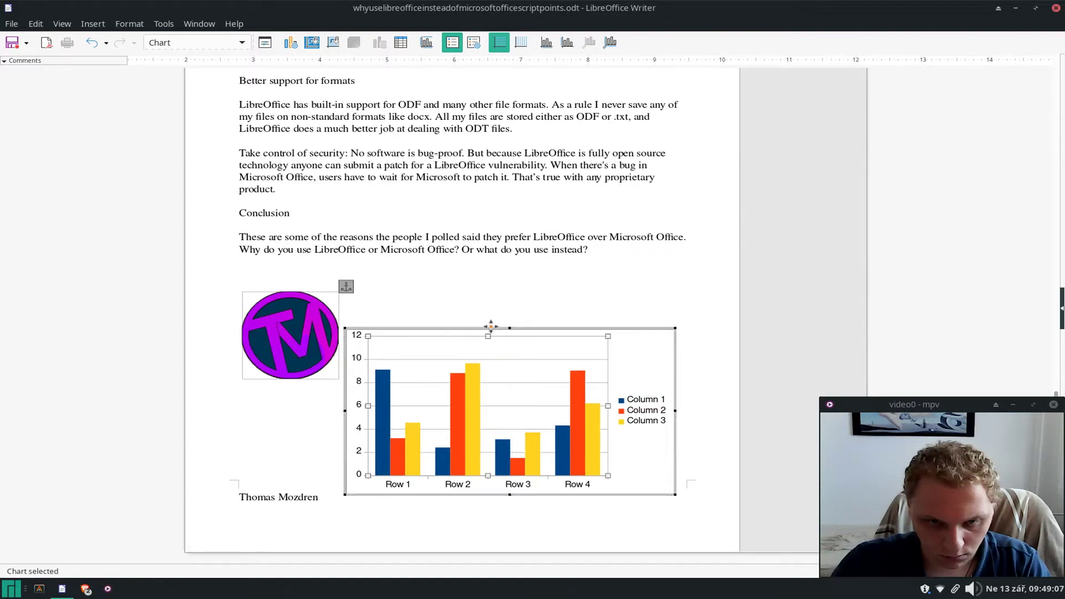
{"action": "left_click_drag", "start_coordinate": [490, 327], "coordinate": [507, 285]}
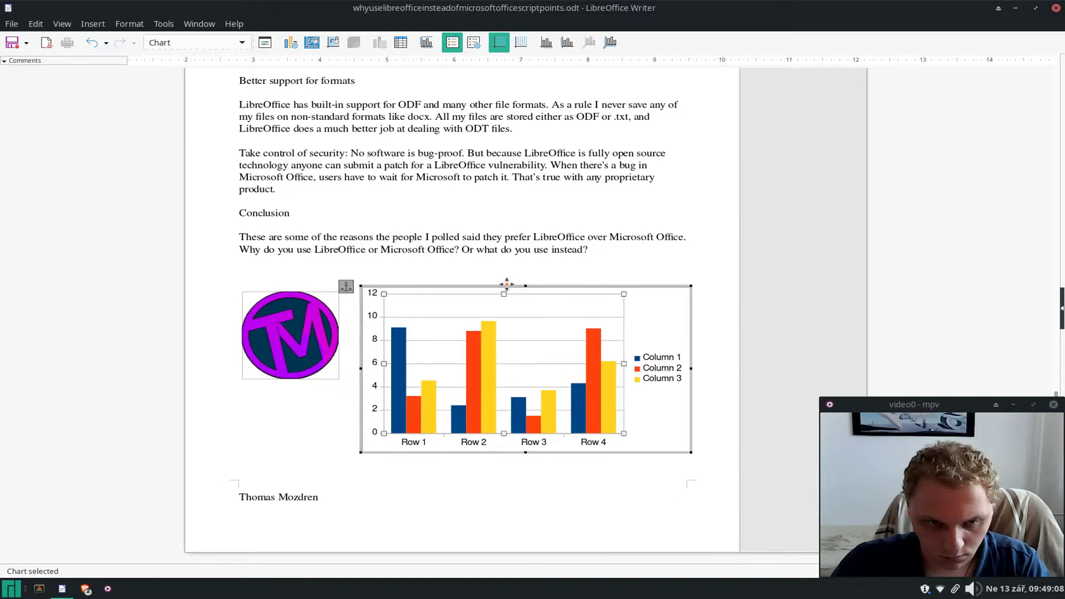
{"action": "left_click", "coordinate": [486, 493]}
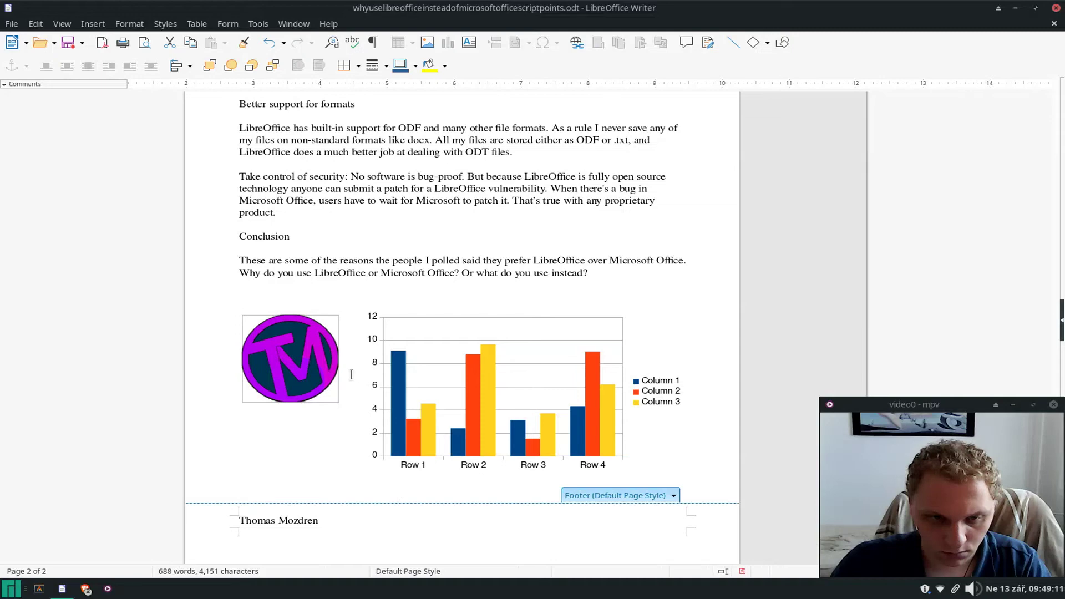
Review the document from the logo and chart on the last page back to the formatted text on page one
{"action": "scroll", "coordinate": [351, 374], "scroll_direction": "down", "scroll_amount": 1}
{"action": "scroll", "coordinate": [349, 375], "scroll_direction": "up", "scroll_amount": 5}
{"action": "scroll", "coordinate": [347, 375], "scroll_direction": "down", "scroll_amount": 5}
{"action": "scroll", "coordinate": [344, 375], "scroll_direction": "up", "scroll_amount": 10}
{"action": "scroll", "coordinate": [342, 372], "scroll_direction": "up", "scroll_amount": 10}
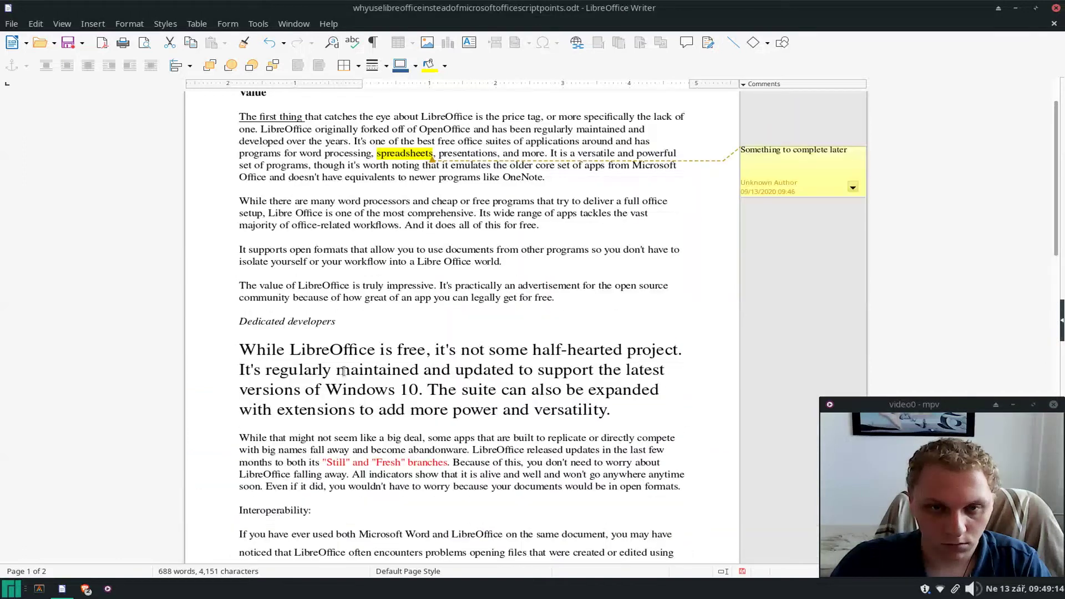
{"action": "scroll", "coordinate": [343, 372], "scroll_direction": "up", "scroll_amount": 2}
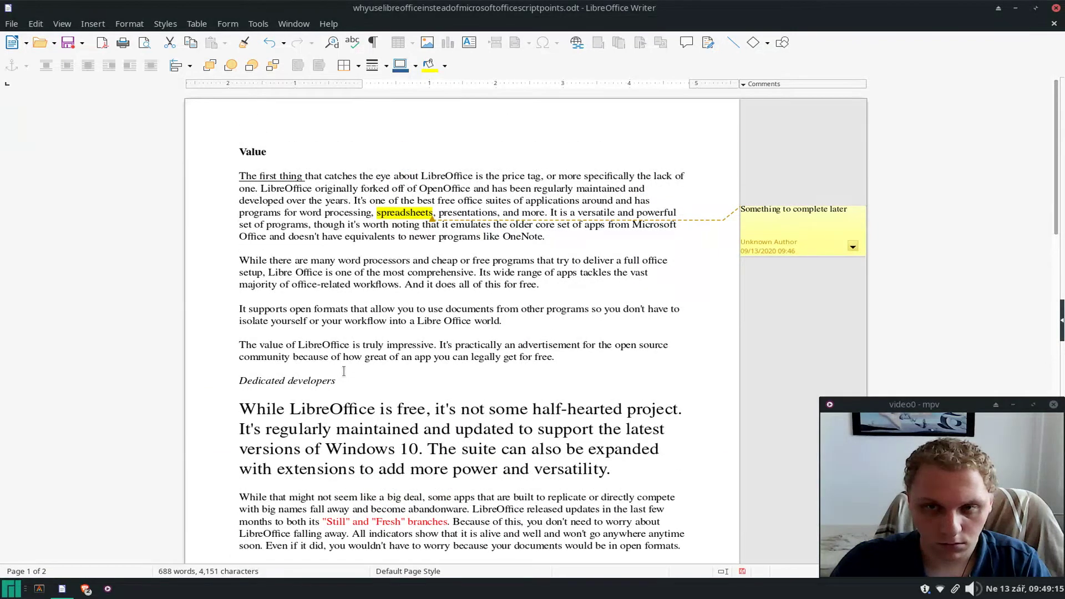
{"action": "scroll", "coordinate": [381, 394], "scroll_direction": "down", "scroll_amount": 6}
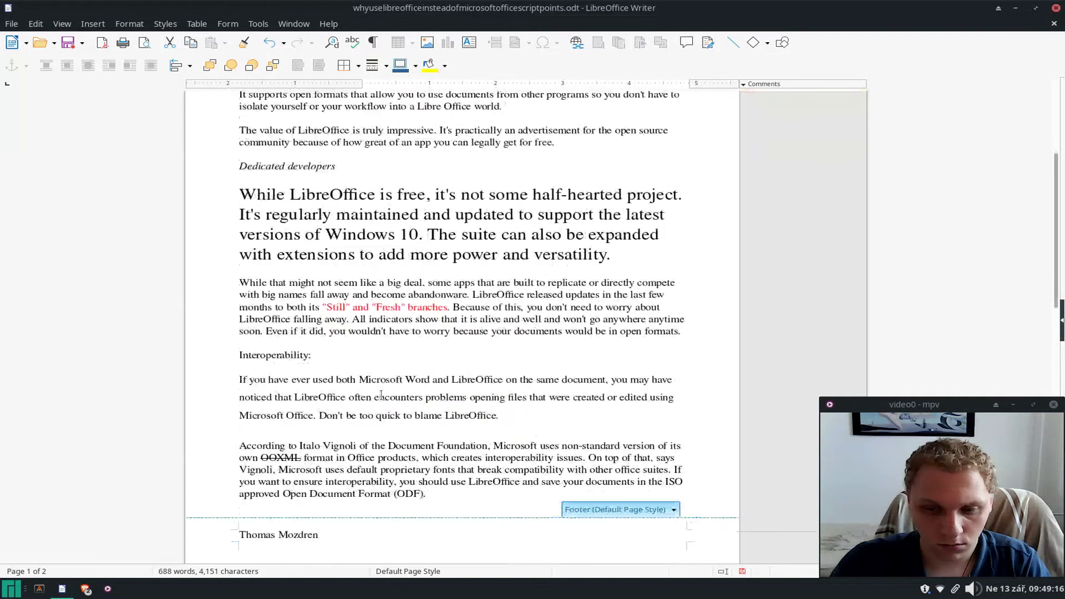
Check the recording terminal and review the document's formatting between the first page's comment and the second page
{"action": "scroll", "coordinate": [372, 395], "scroll_direction": "down", "scroll_amount": 5}
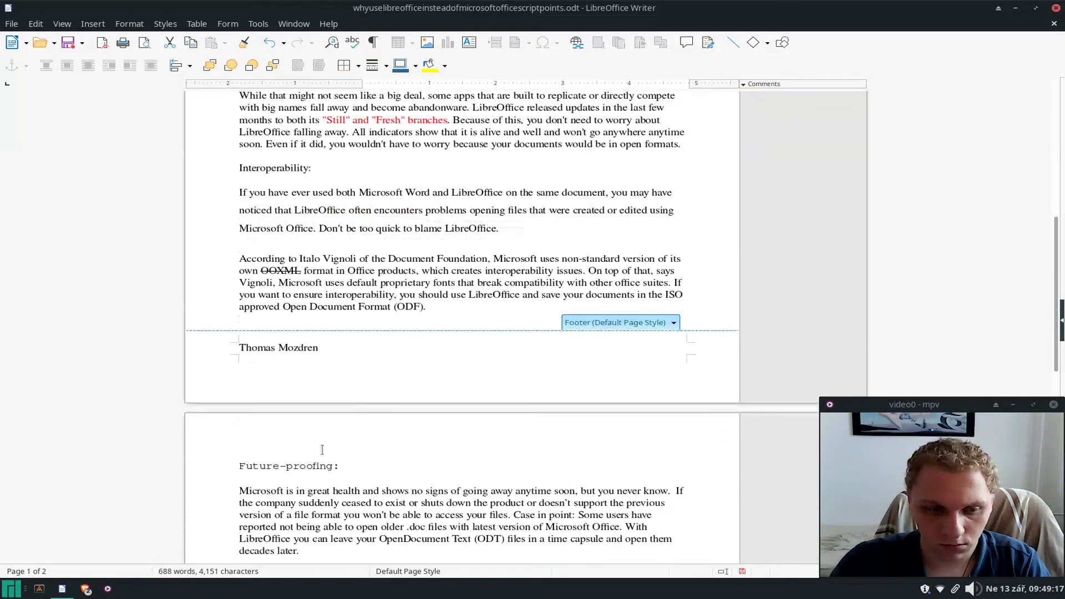
{"action": "left_click", "coordinate": [37, 591]}
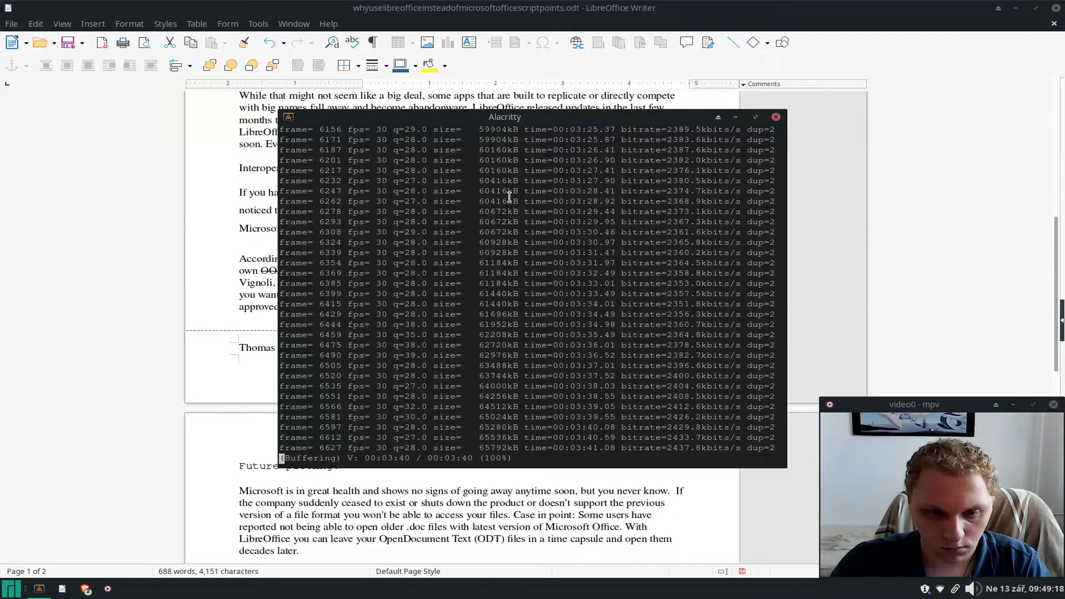
{"action": "left_click", "coordinate": [735, 117]}
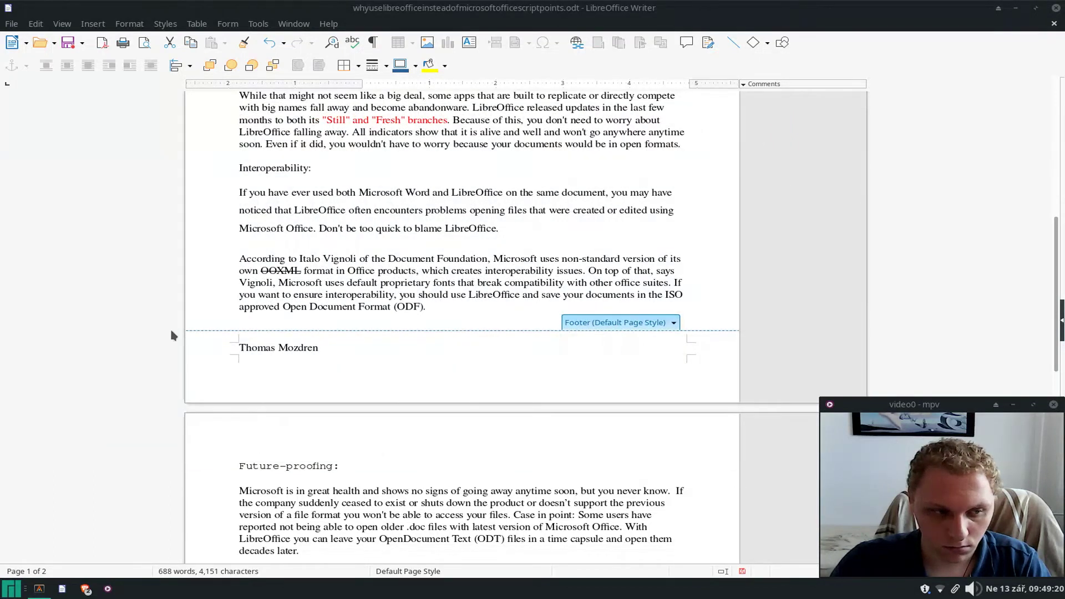
{"action": "scroll", "coordinate": [325, 387], "scroll_direction": "down", "scroll_amount": 8}
{"action": "scroll", "coordinate": [325, 391], "scroll_direction": "up", "scroll_amount": 6}
{"action": "scroll", "coordinate": [325, 392], "scroll_direction": "up", "scroll_amount": 9}
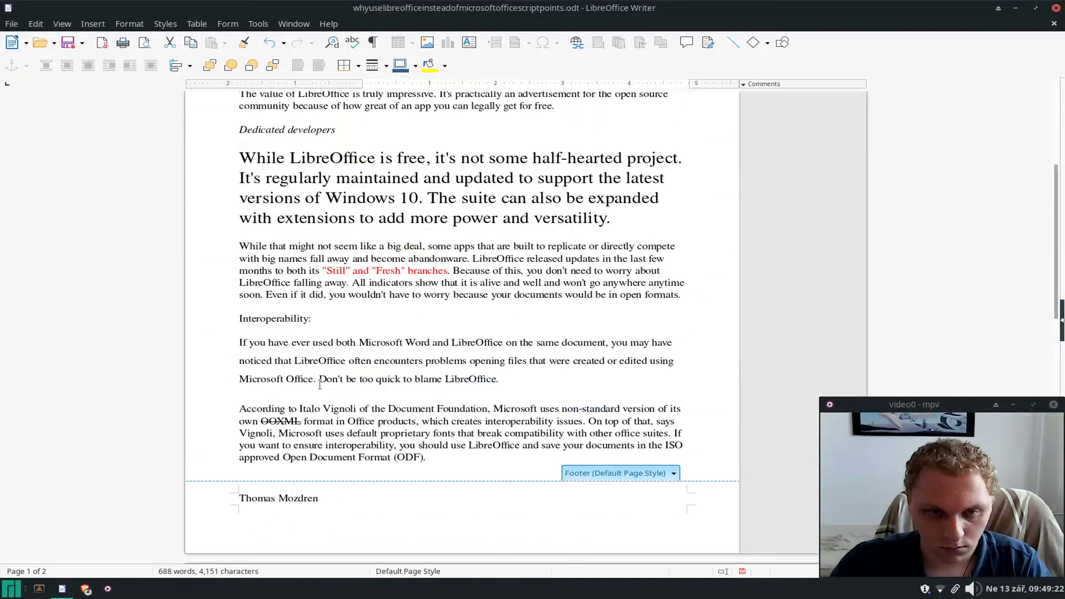
{"action": "scroll", "coordinate": [322, 384], "scroll_direction": "up", "scroll_amount": 5}
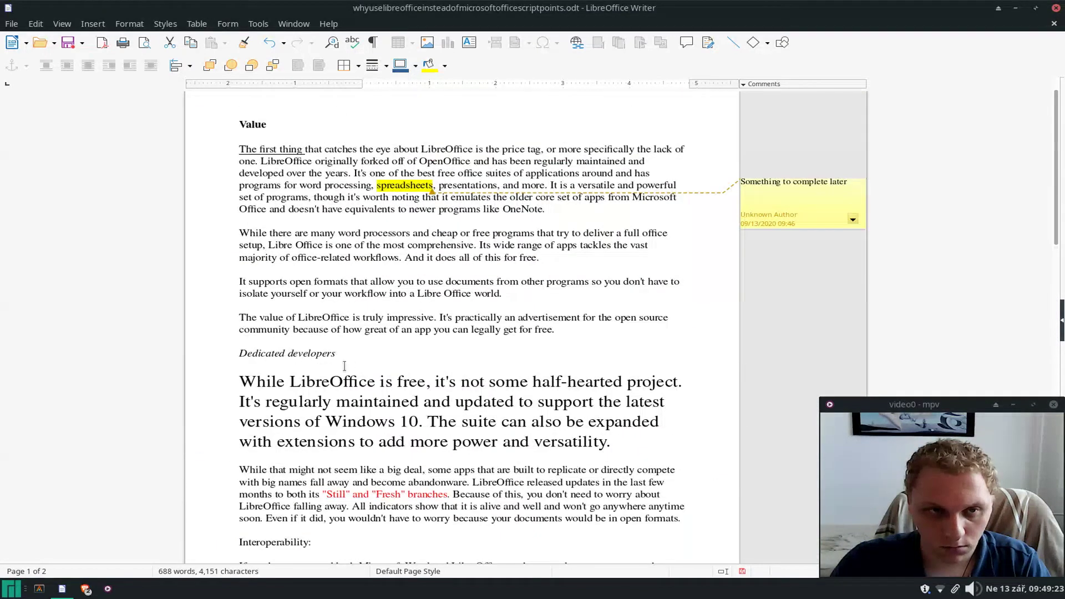
{"action": "scroll", "coordinate": [364, 343], "scroll_direction": "up", "scroll_amount": 1}
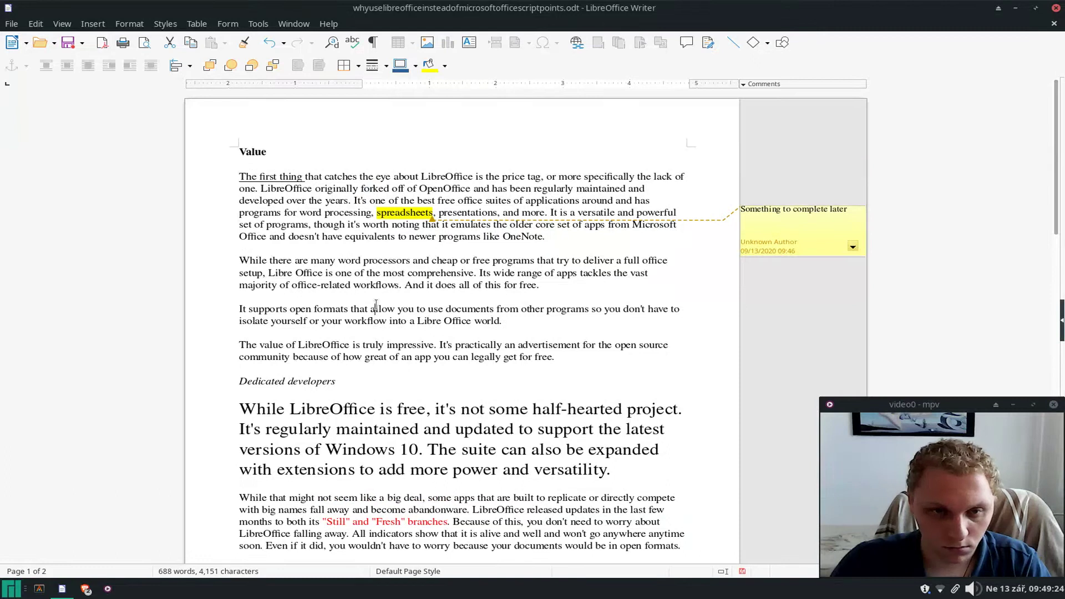
{"action": "left_click", "coordinate": [384, 322]}
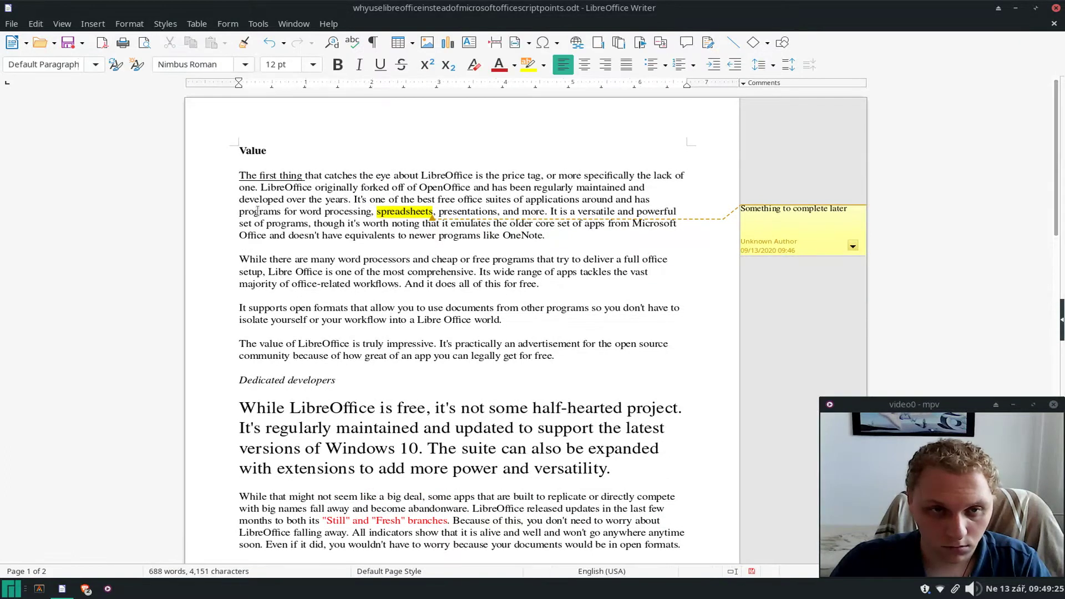
{"action": "scroll", "coordinate": [340, 271], "scroll_direction": "down", "scroll_amount": 20}
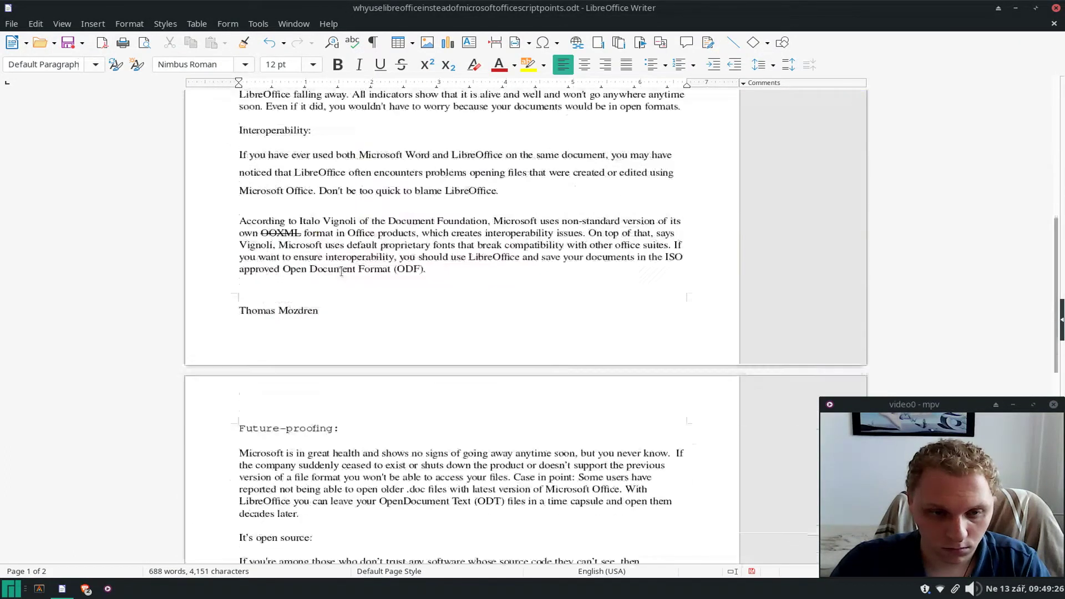
Remove the blank lines between the Conclusion paragraph and the logo and chart on the last page
{"action": "scroll", "coordinate": [338, 270], "scroll_direction": "down", "scroll_amount": 7}
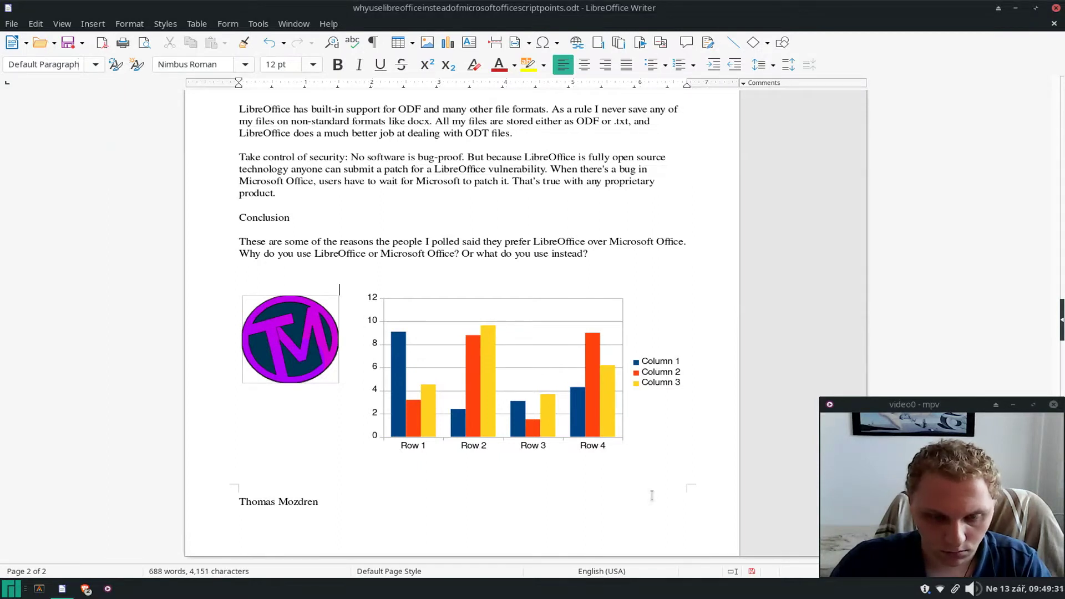
{"action": "key", "text": "Return"}
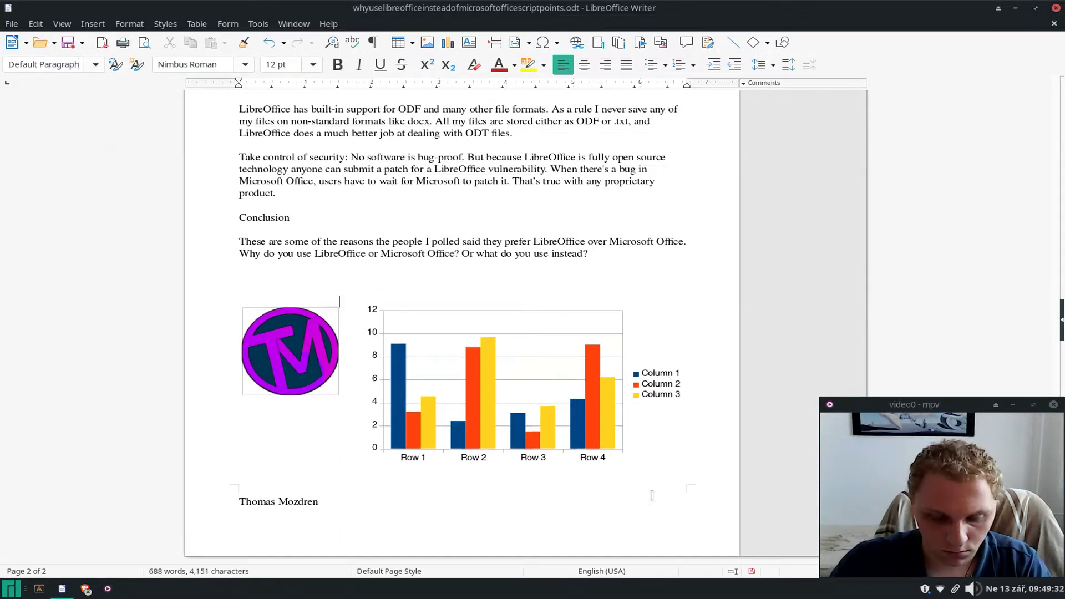
{"action": "key", "text": "BackSpace"}
{"action": "key", "text": "BackSpace"}
{"action": "key", "text": "BackSpace"}
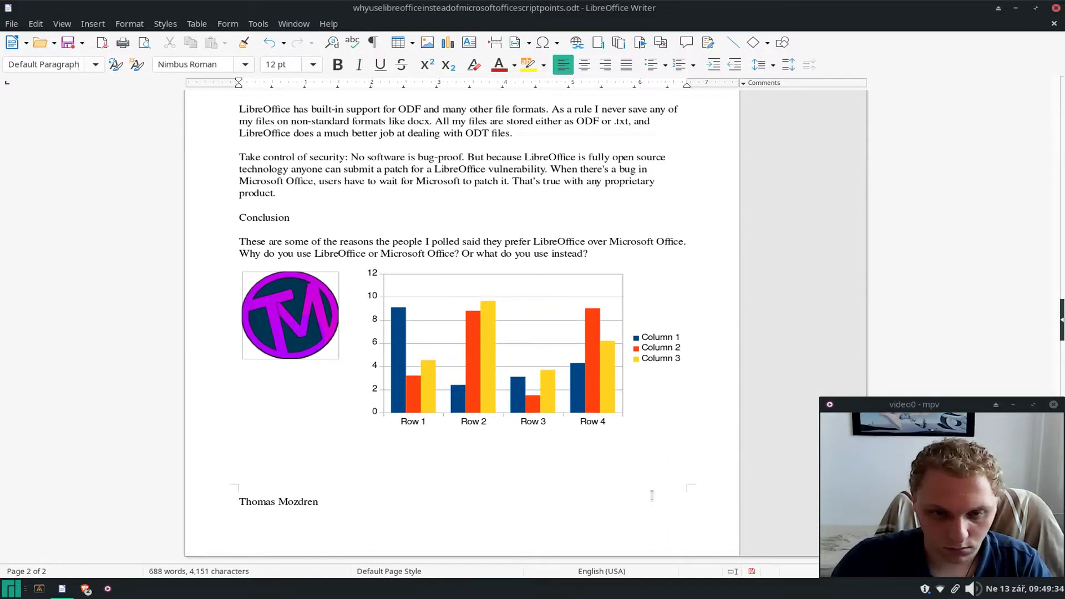
{"action": "left_click", "coordinate": [380, 502]}
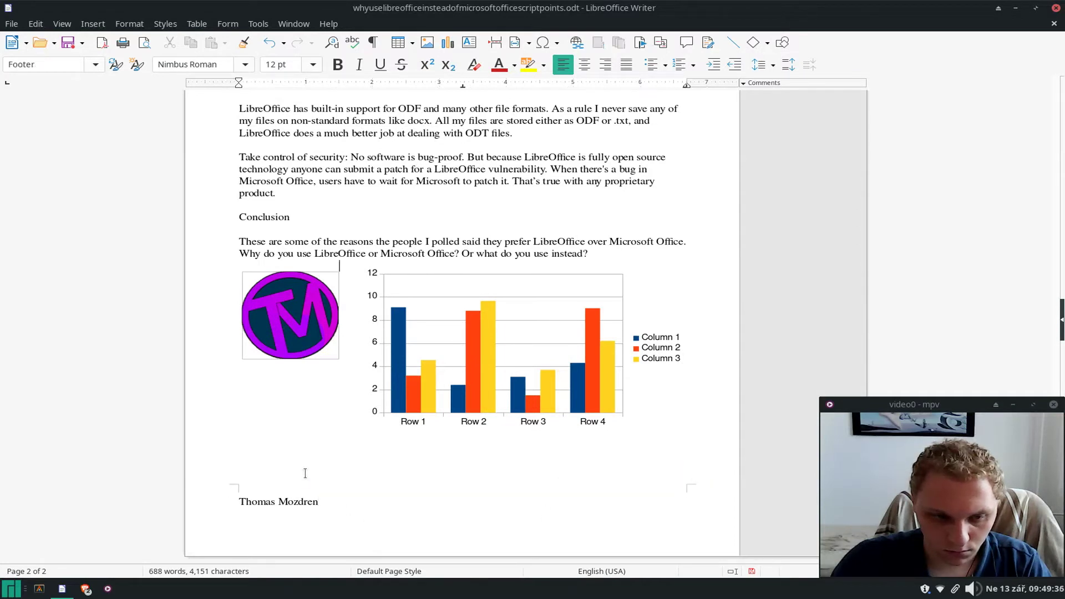
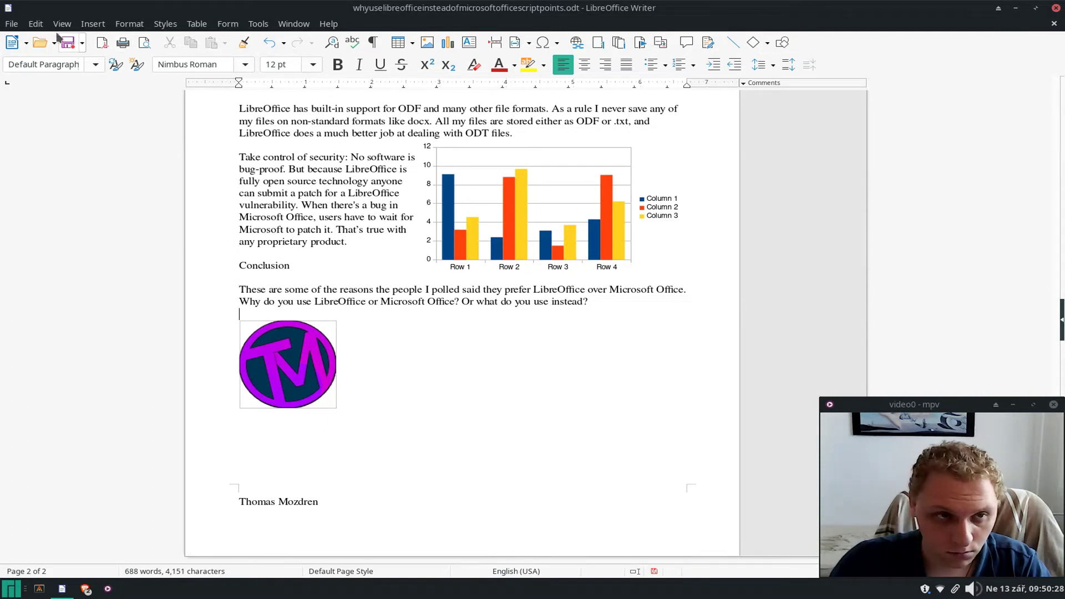
Insert a page break on the line below the Conclusion paragraph to start a third page
{"action": "left_click", "coordinate": [34, 24]}
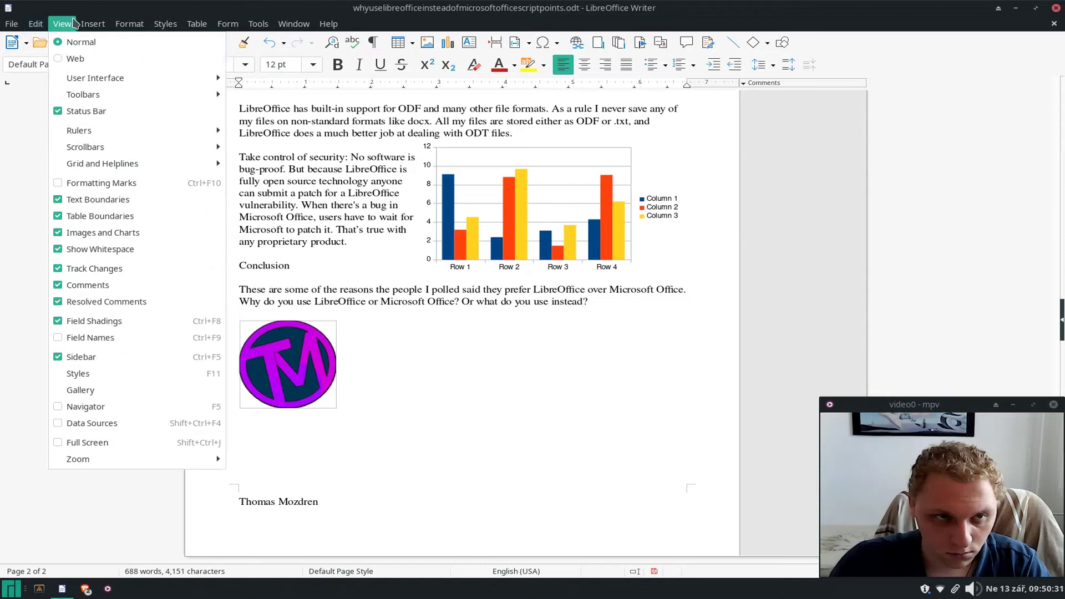
{"action": "mouse_move", "coordinate": [94, 25]}
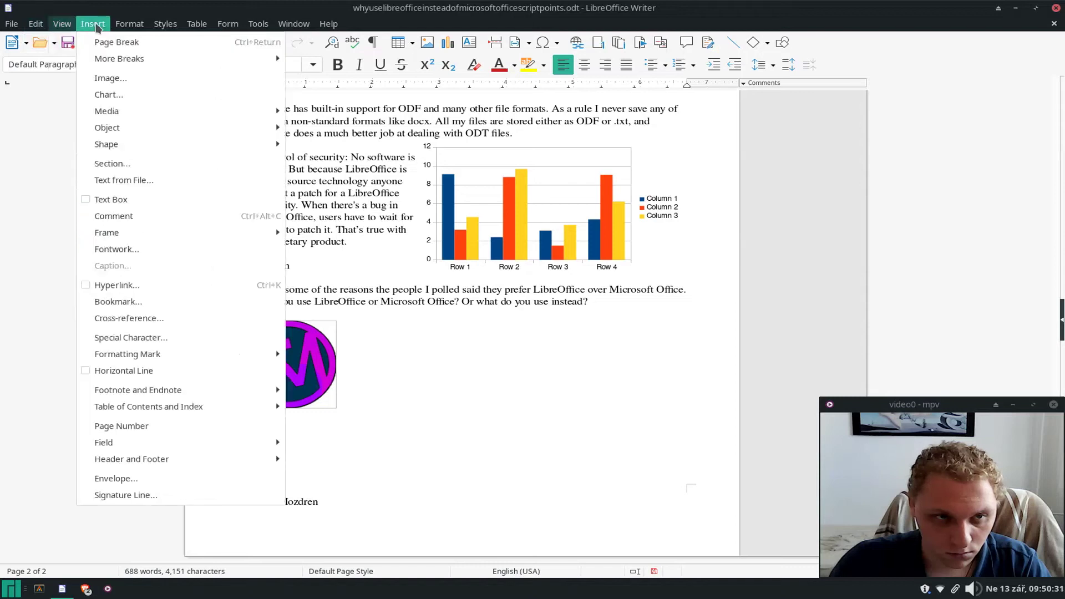
{"action": "left_click", "coordinate": [116, 42]}
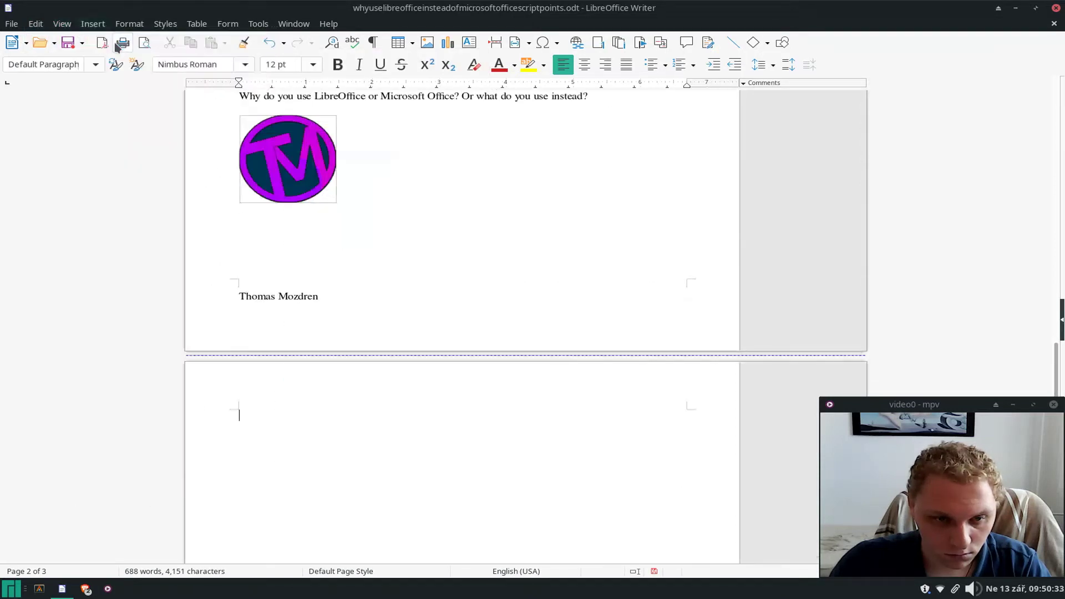
{"action": "scroll", "coordinate": [367, 391], "scroll_direction": "up", "scroll_amount": 5}
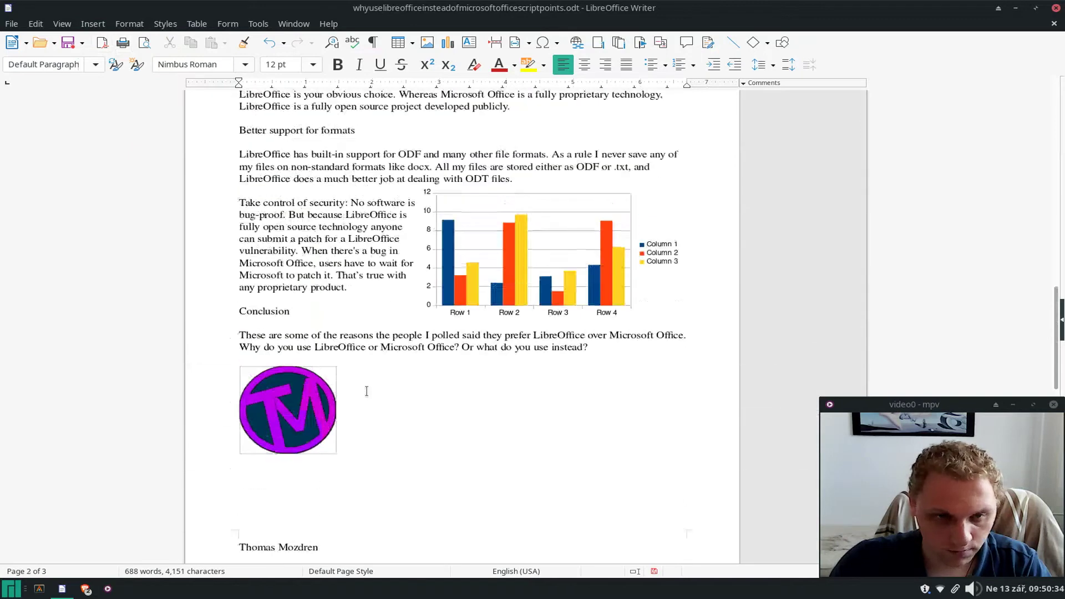
{"action": "scroll", "coordinate": [367, 391], "scroll_direction": "down", "scroll_amount": 5}
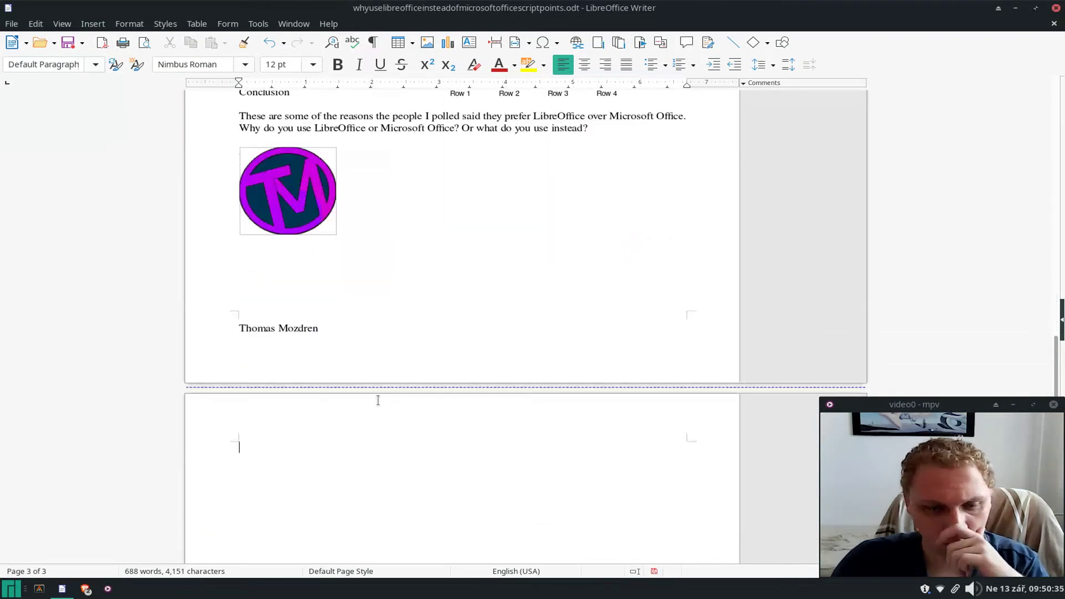
Write "Some paragraph here and there for fun ya know." at the top of the new third page
{"action": "scroll", "coordinate": [374, 400], "scroll_direction": "down", "scroll_amount": 3}
{"action": "scroll", "coordinate": [375, 401], "scroll_direction": "down", "scroll_amount": 3}
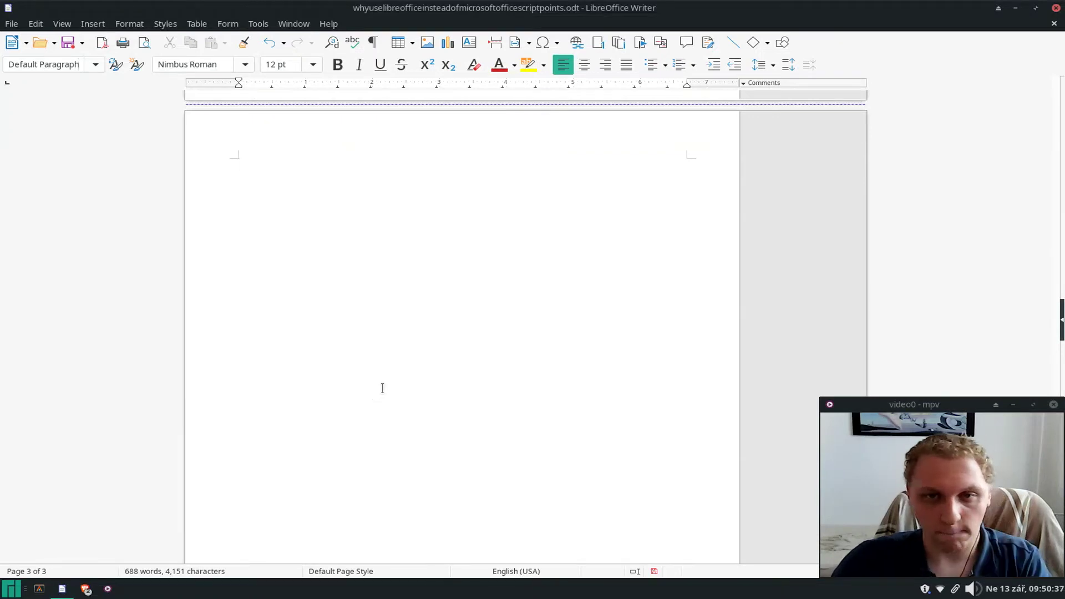
{"action": "type", "text": "Some pra"}
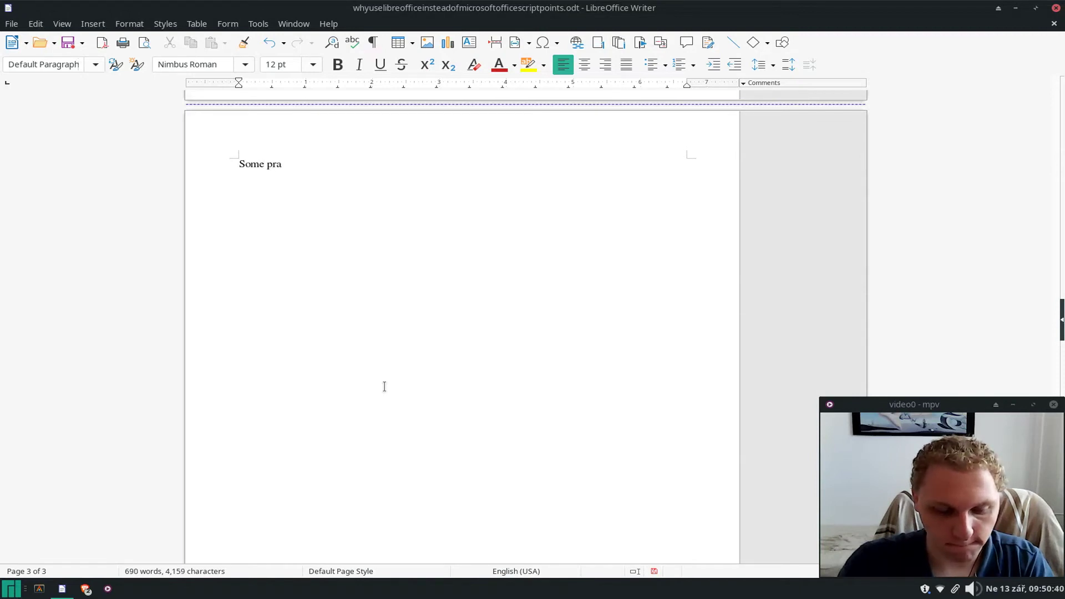
{"action": "key", "text": "BackSpace"}
{"action": "key", "text": "BackSpace"}
{"action": "type", "text": "aragra"}
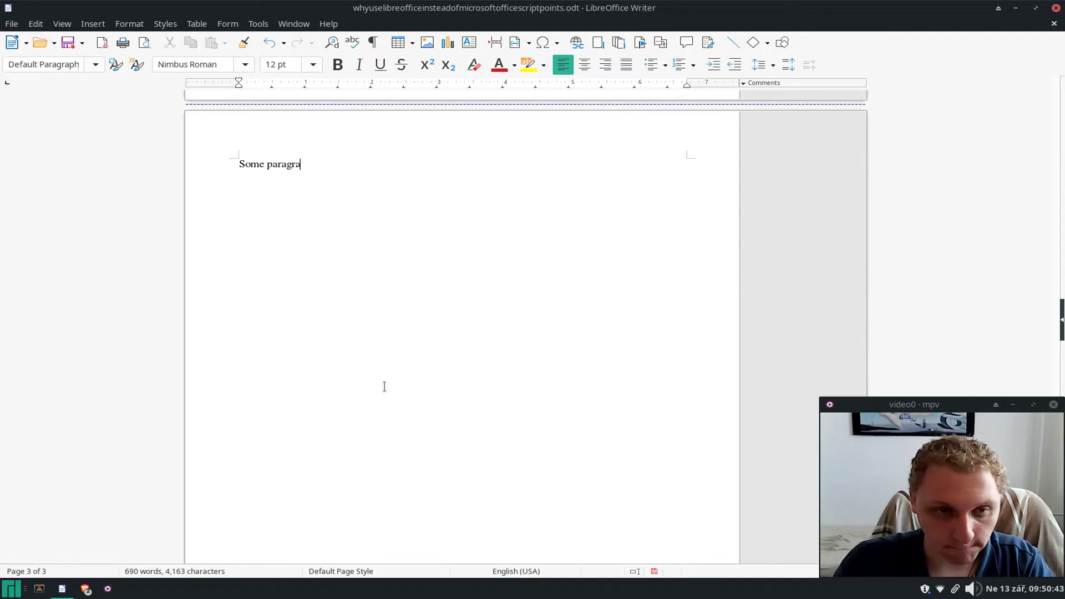
{"action": "type", "text": "ph here"}
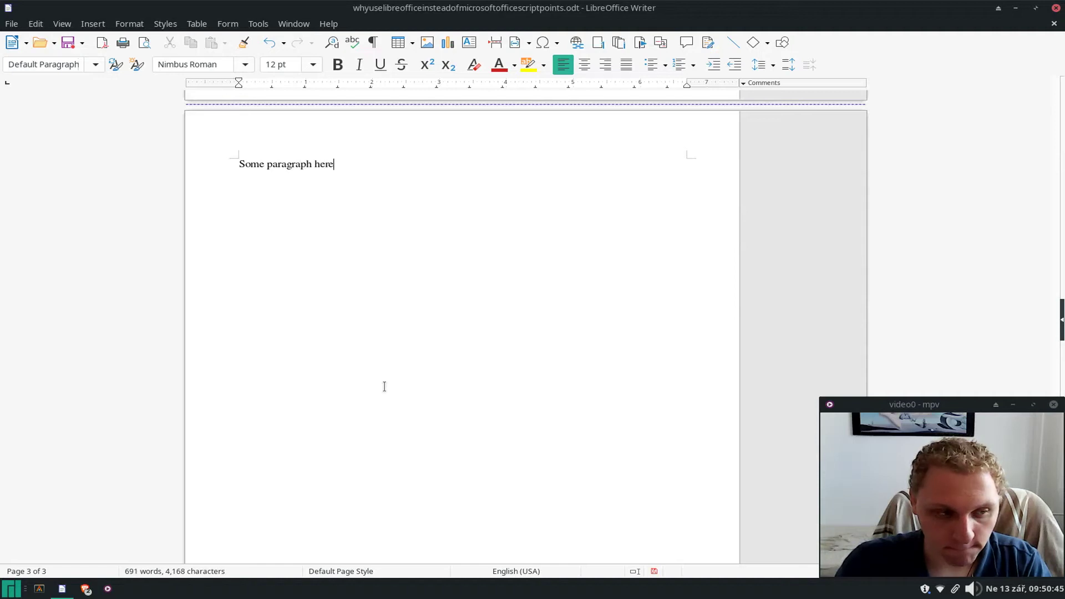
{"action": "type", "text": " and"}
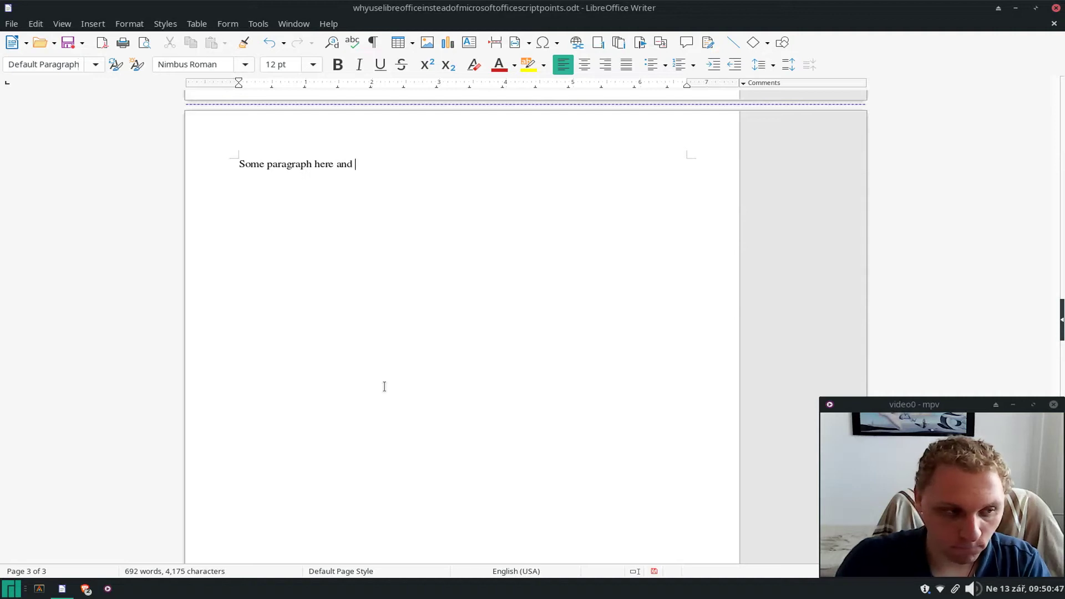
{"action": "type", "text": " ther"}
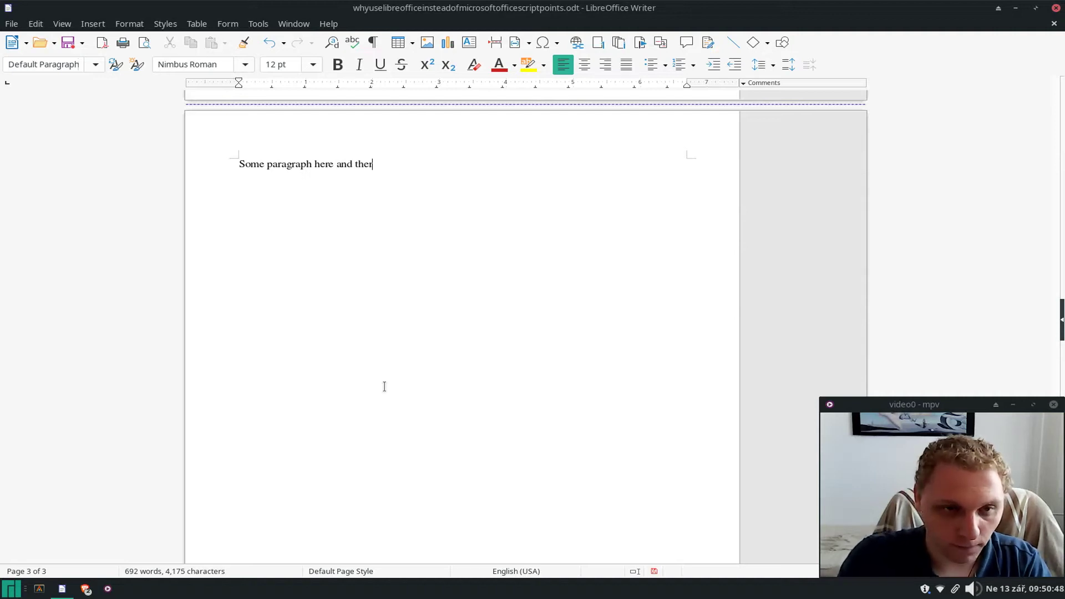
{"action": "type", "text": "e for "}
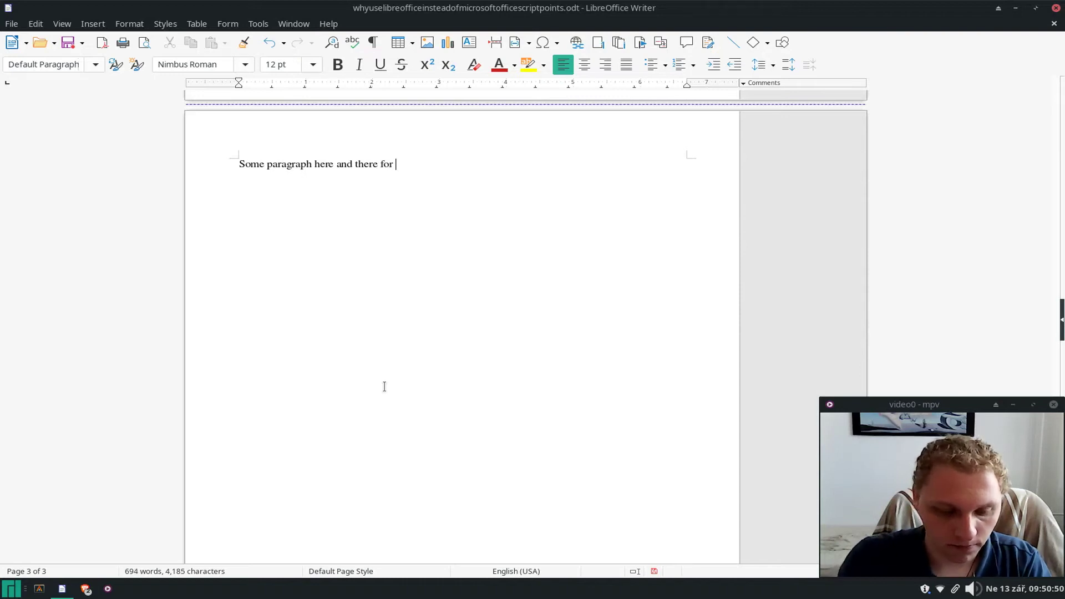
{"action": "type", "text": "fun za"}
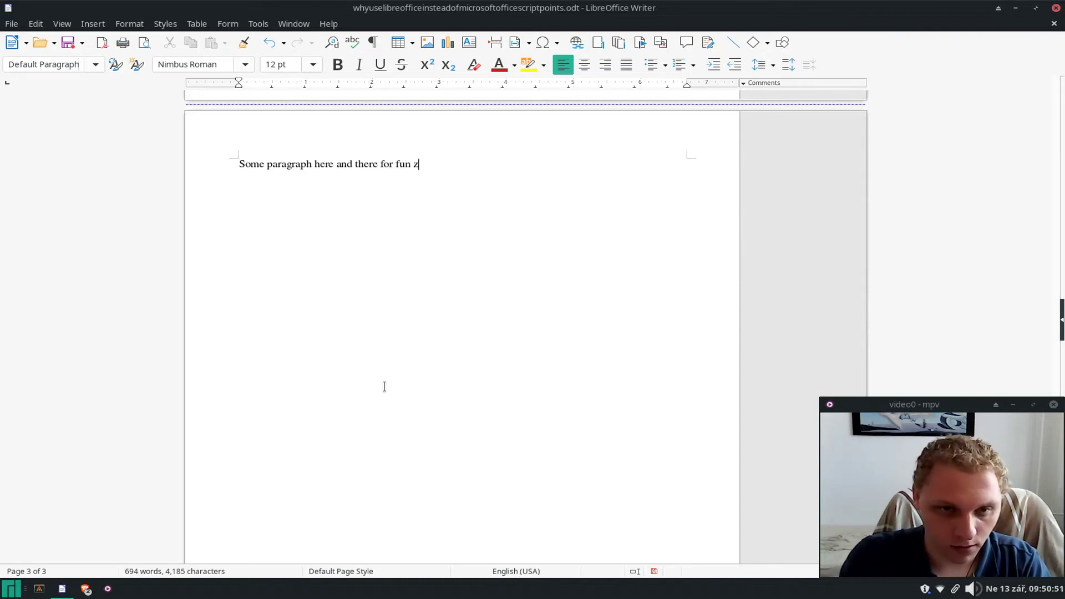
{"action": "key", "text": "BackSpace"}
{"action": "key", "text": "BackSpace"}
{"action": "type", "text": "ya know."}
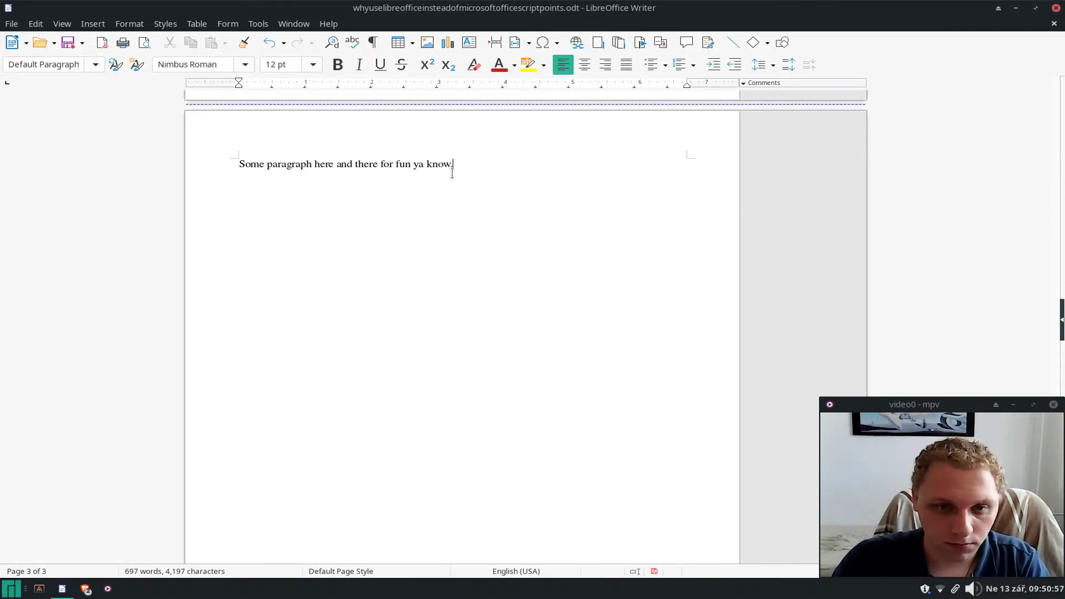
Turn the third page's sentence into a bulleted list and add a second item reading "Some bullet points"
{"action": "left_click_drag", "start_coordinate": [460, 171], "coordinate": [202, 141]}
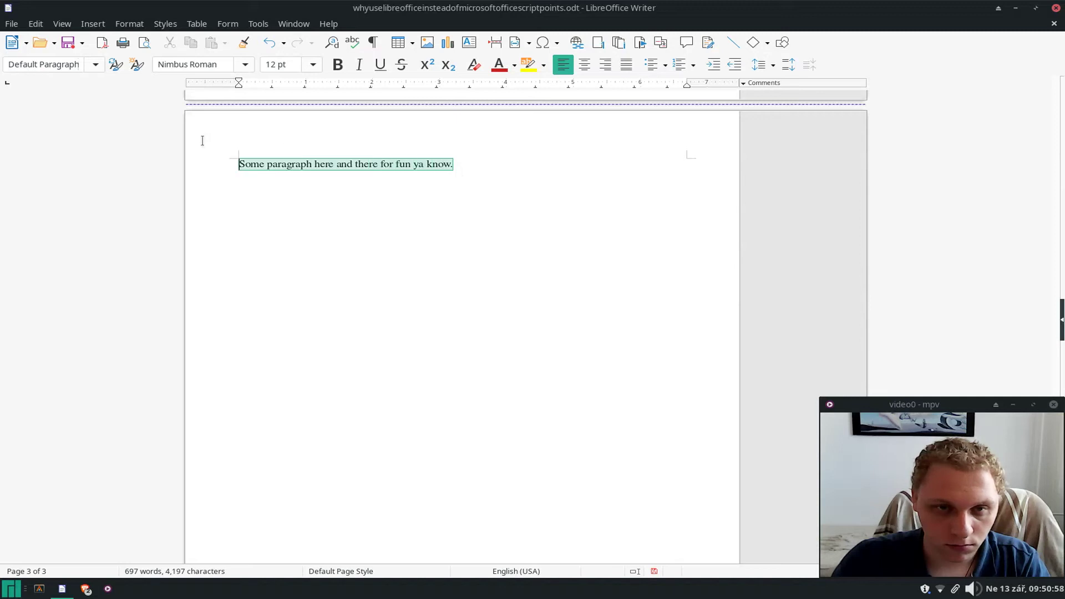
{"action": "left_click", "coordinate": [656, 65]}
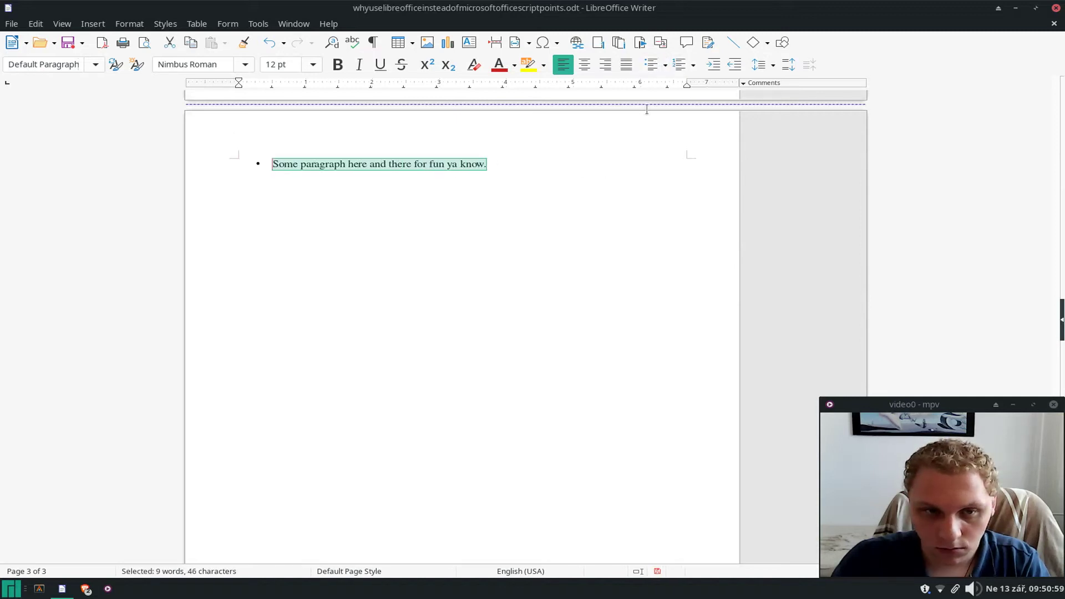
{"action": "left_click", "coordinate": [501, 169]}
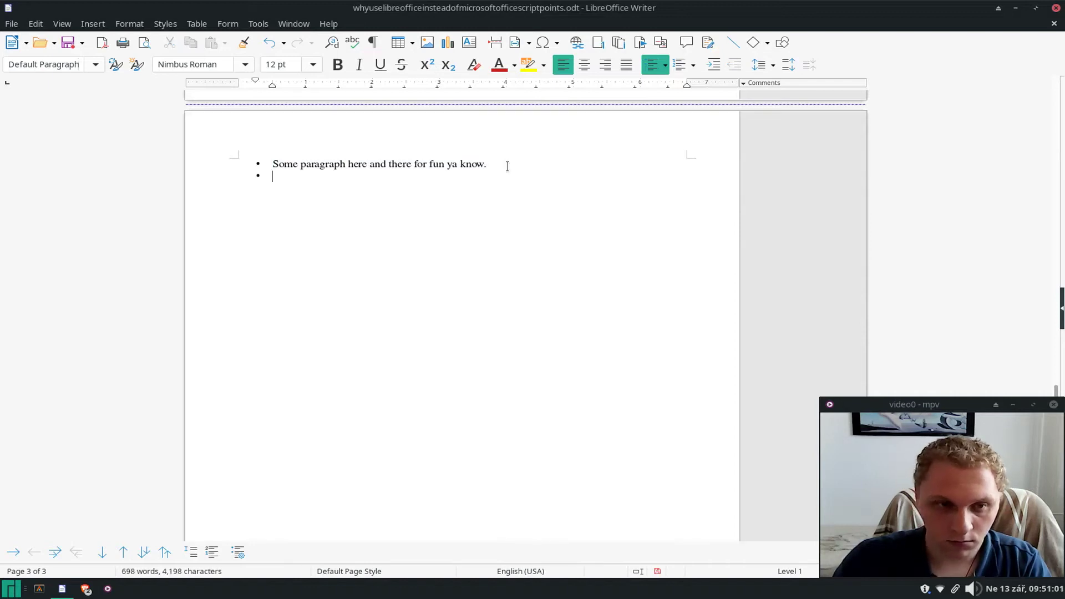
{"action": "type", "text": "some"}
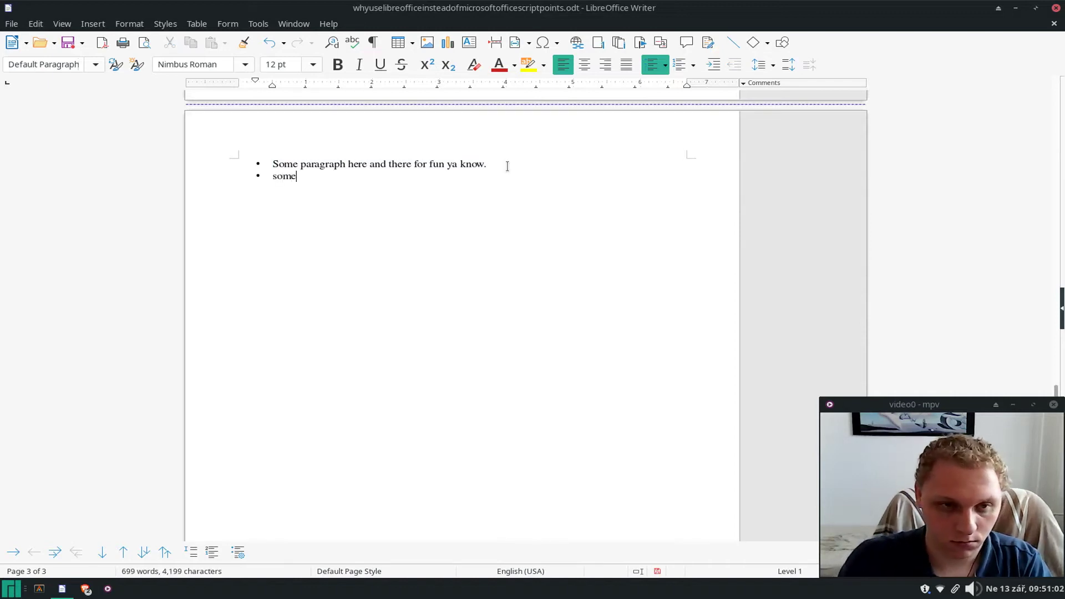
{"action": "type", "text": " bullet"}
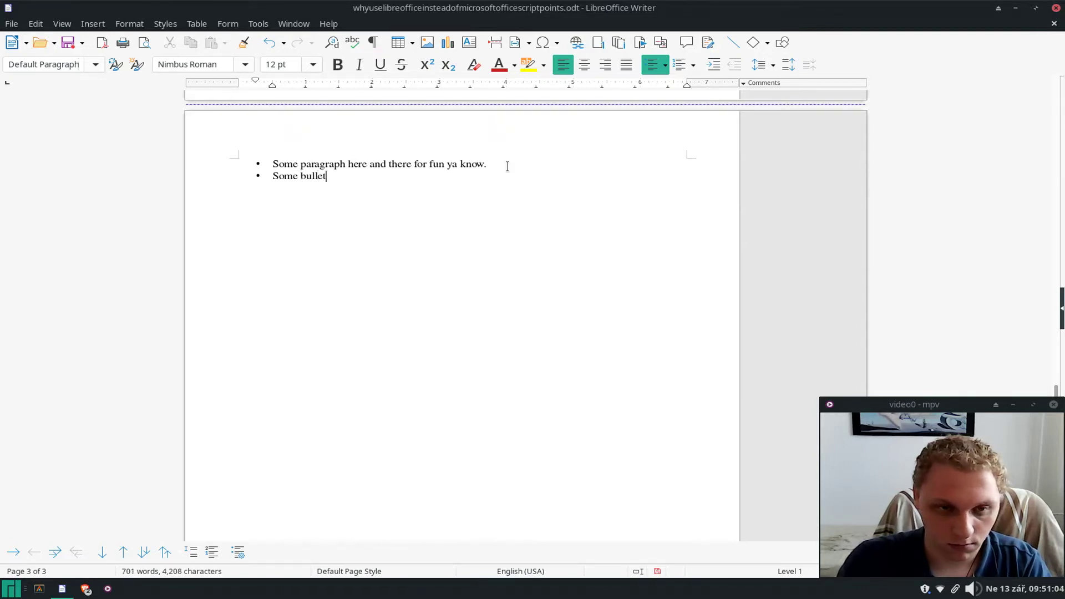
{"action": "type", "text": " points"}
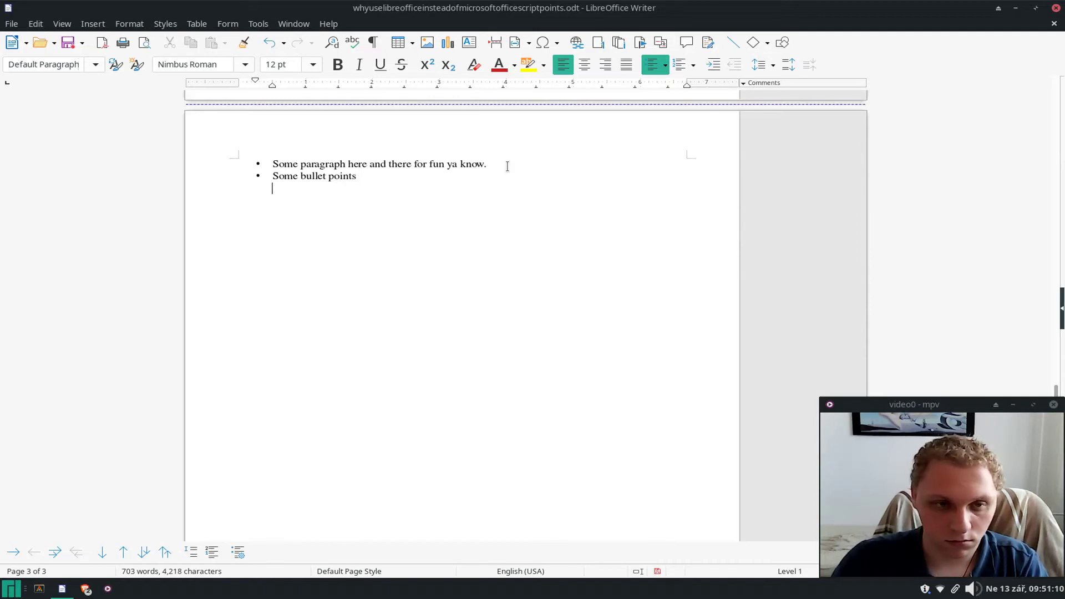
{"action": "key", "text": "BackSpace"}
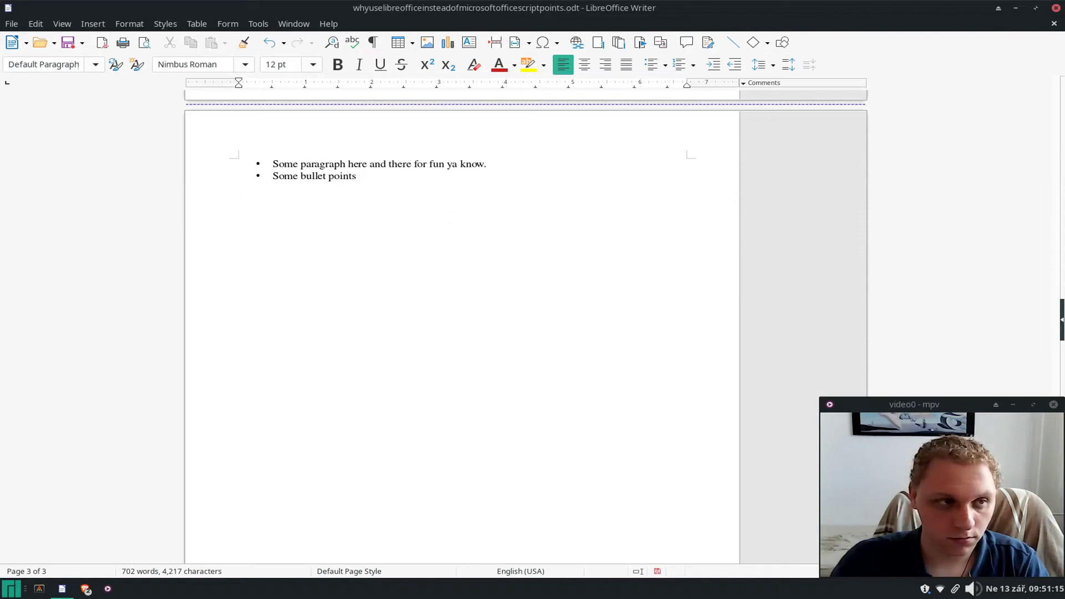
Switch to the web browser, open the author's own YouTube channel page and copy its address
{"action": "key", "text": "super+w"}
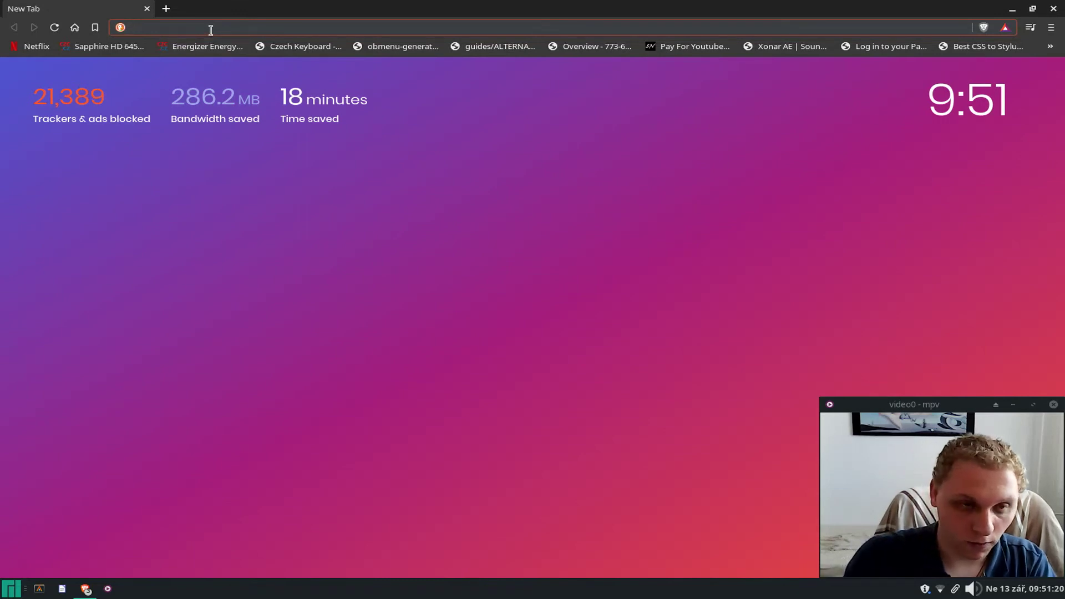
{"action": "type", "text": "youtube.com"}
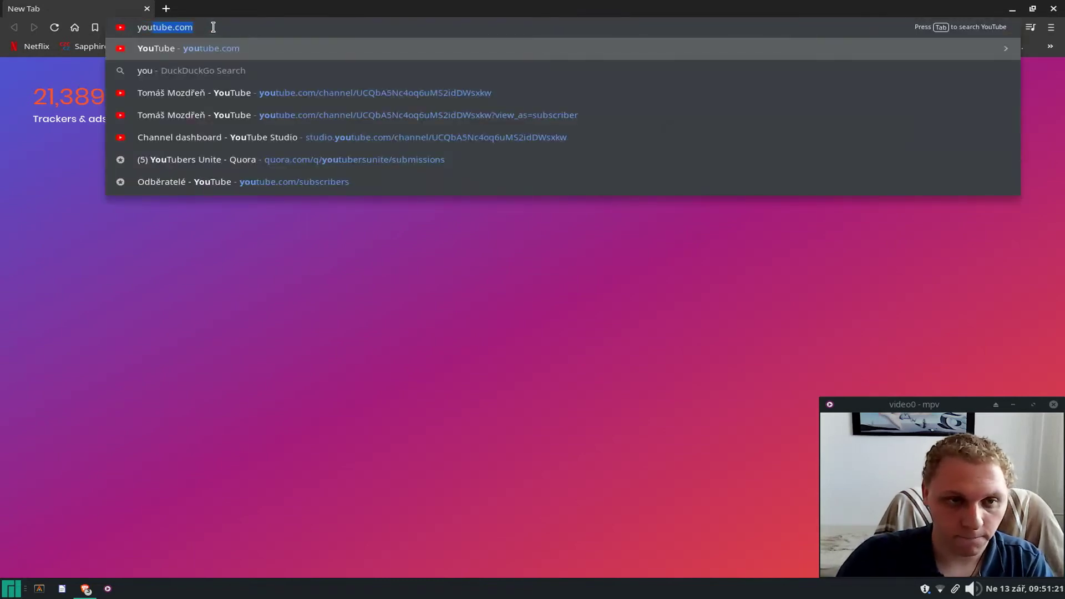
{"action": "left_click", "coordinate": [302, 95]}
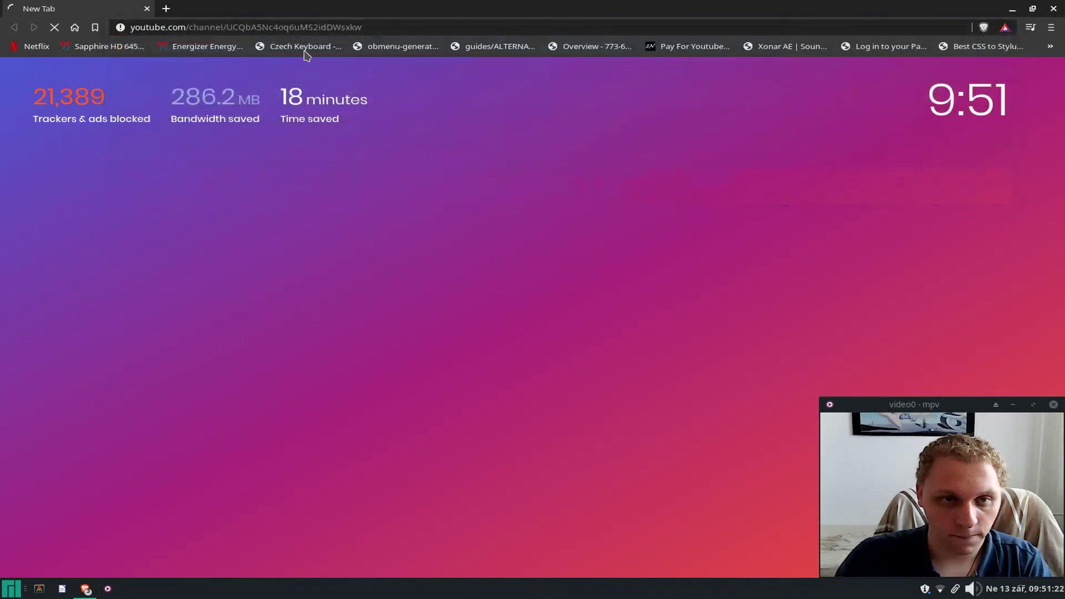
{"action": "left_click", "coordinate": [338, 27]}
{"action": "key", "text": "ctrl+c"}
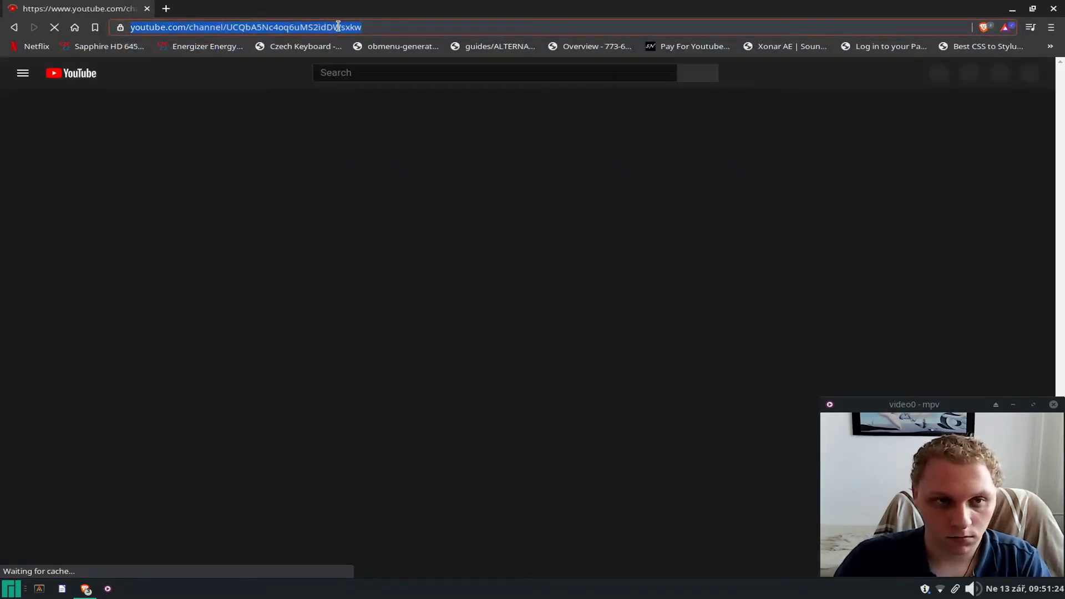
Return to the Writer document and write "YouTube channel" below the bulleted list on the third page
{"action": "key", "text": "alt+Tab"}
{"action": "key", "text": "alt+Tab"}
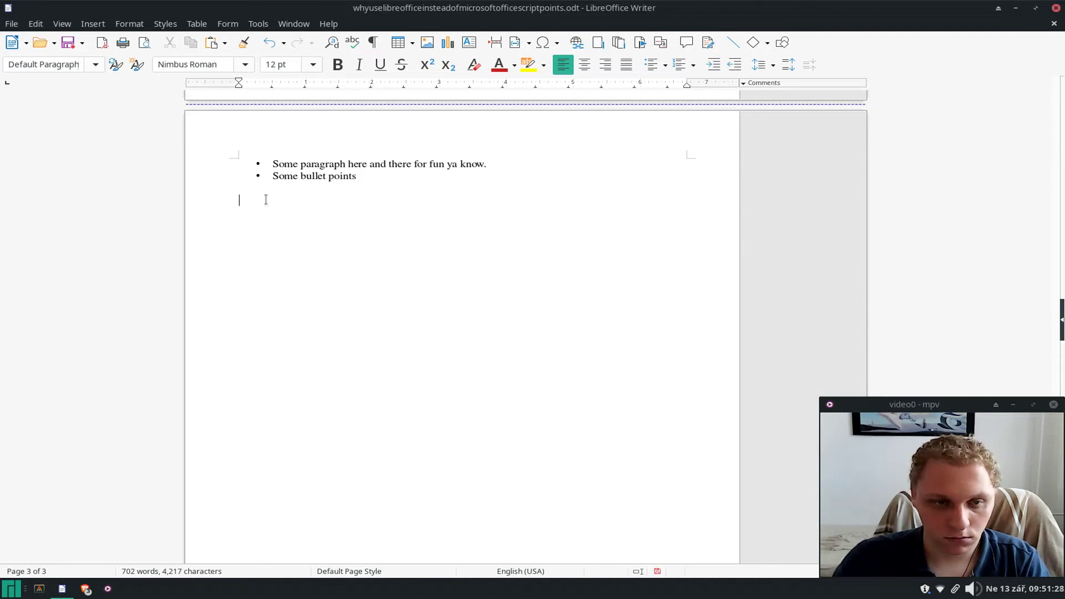
{"action": "type", "text": "You"}
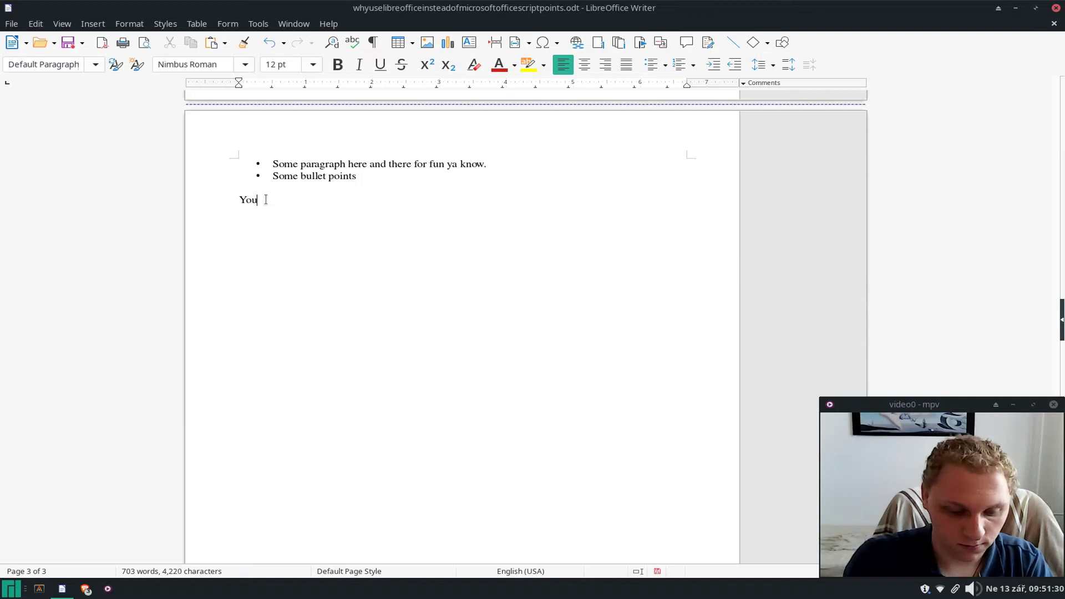
{"action": "type", "text": "Tube "}
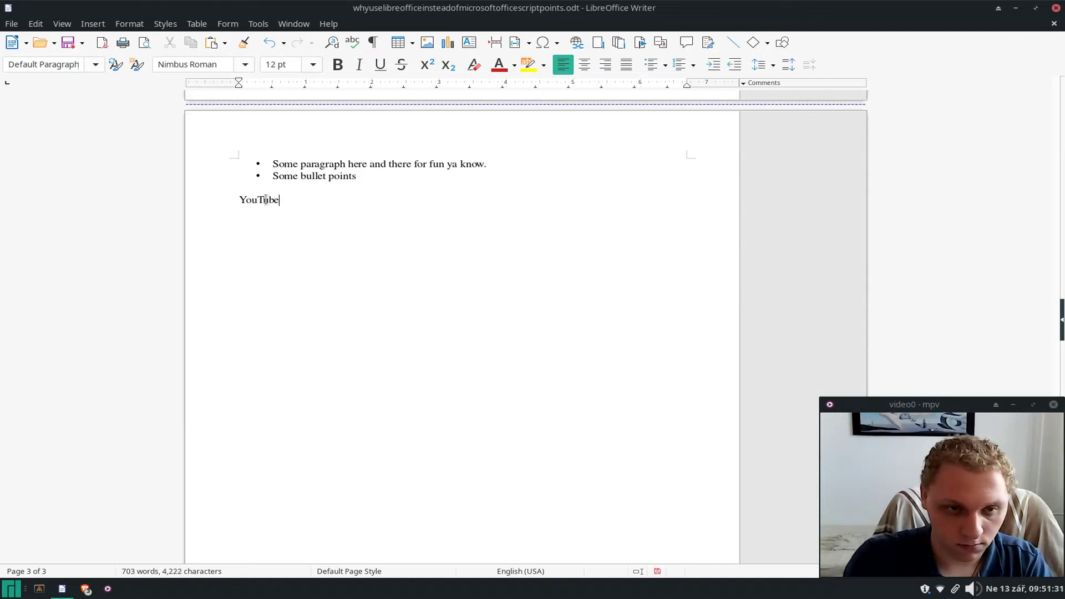
{"action": "type", "text": "channel"}
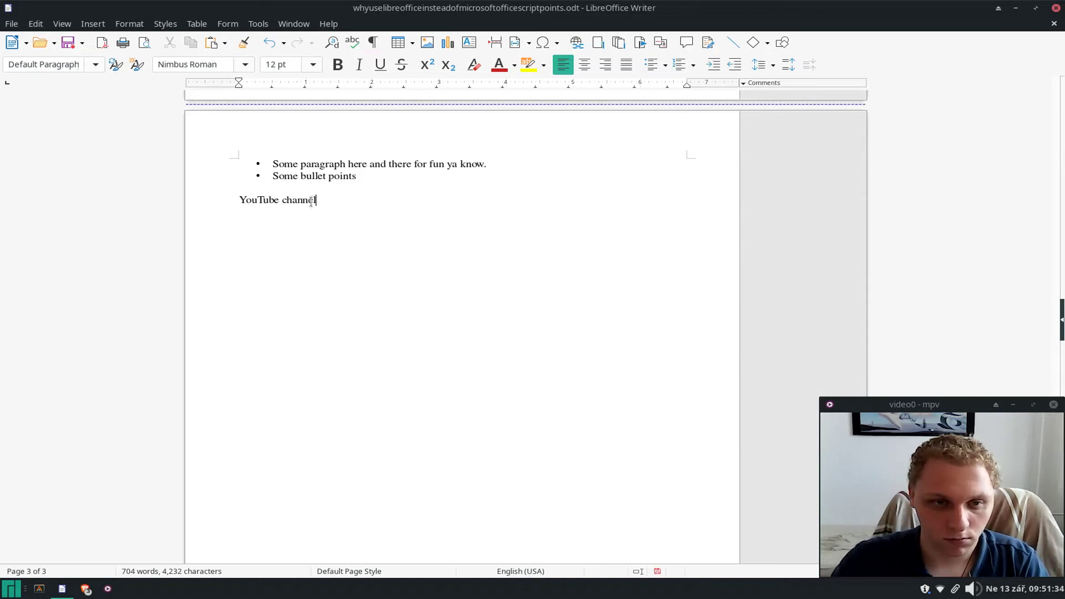
Turn the text "YouTube channel" into a web hyperlink pointing to the copied channel address
{"action": "left_click_drag", "start_coordinate": [319, 203], "coordinate": [205, 187]}
{"action": "left_click", "coordinate": [204, 188]}
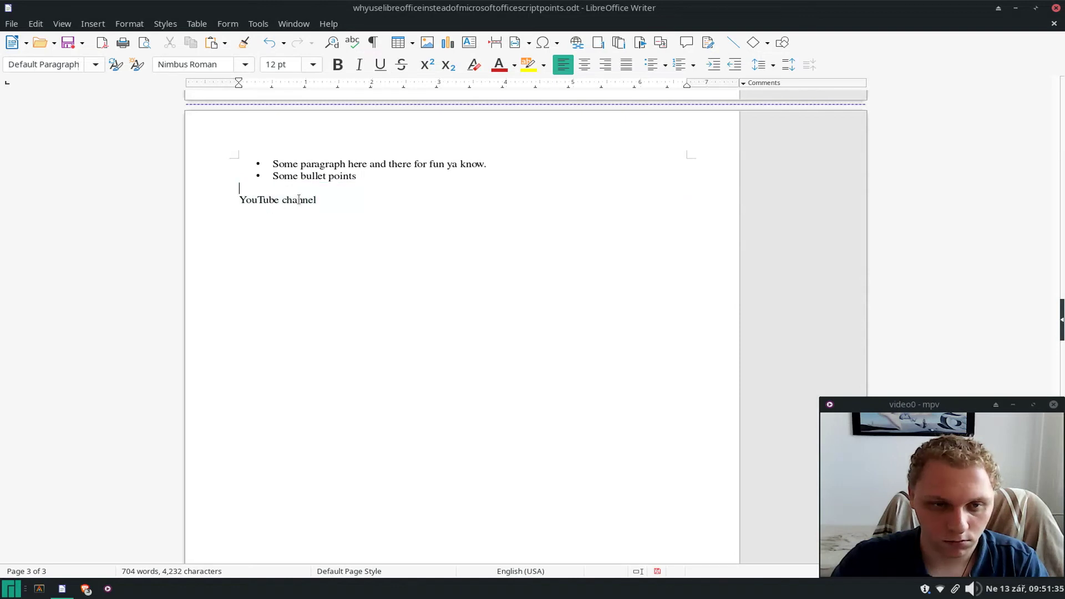
{"action": "left_click_drag", "start_coordinate": [317, 200], "coordinate": [214, 197]}
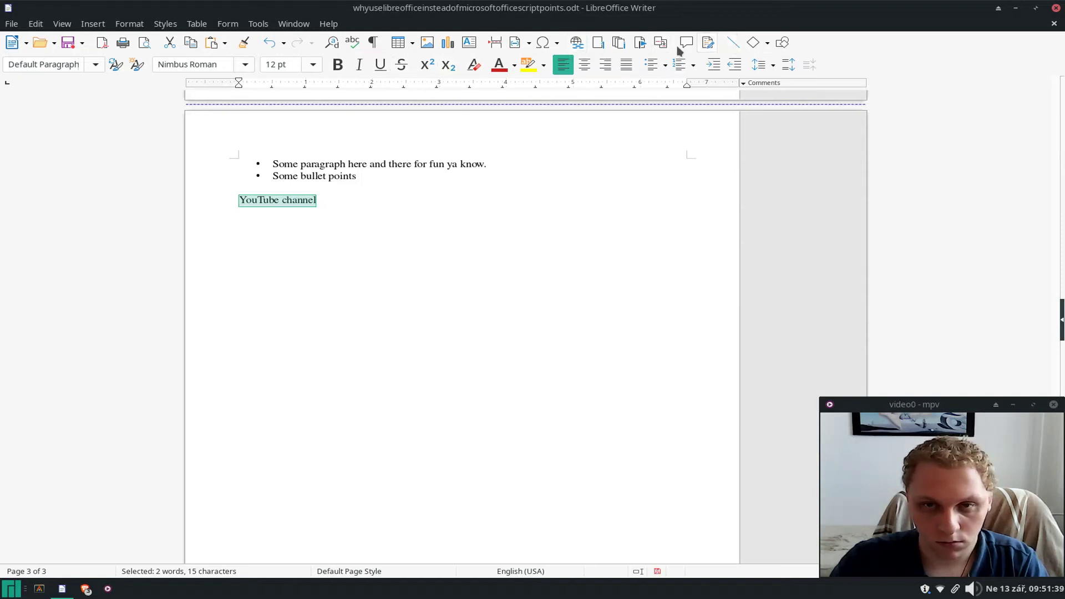
{"action": "left_click", "coordinate": [576, 43]}
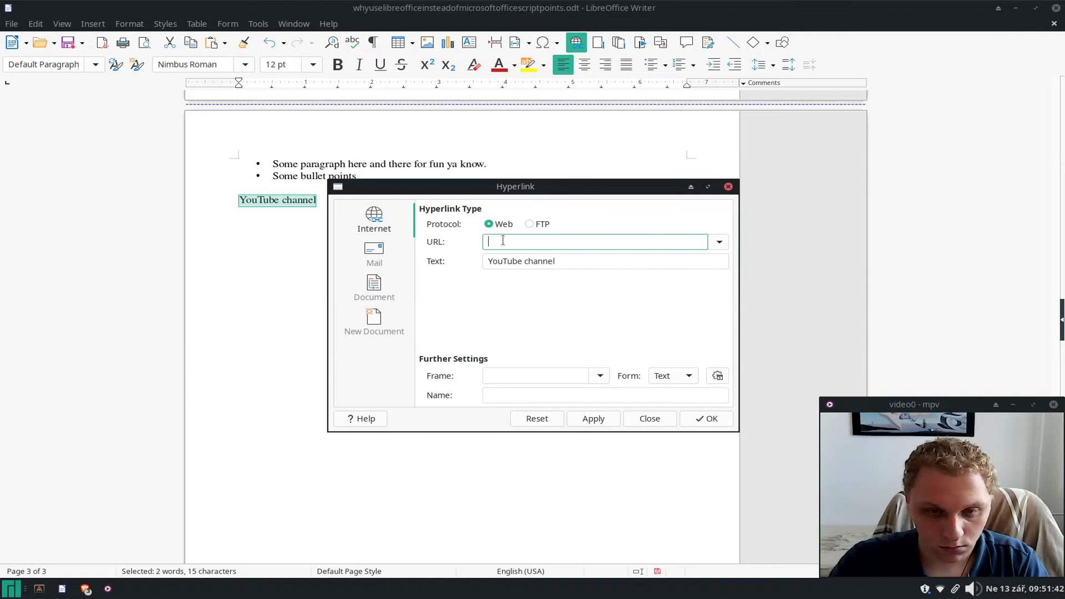
{"action": "key", "text": "ctrl+v"}
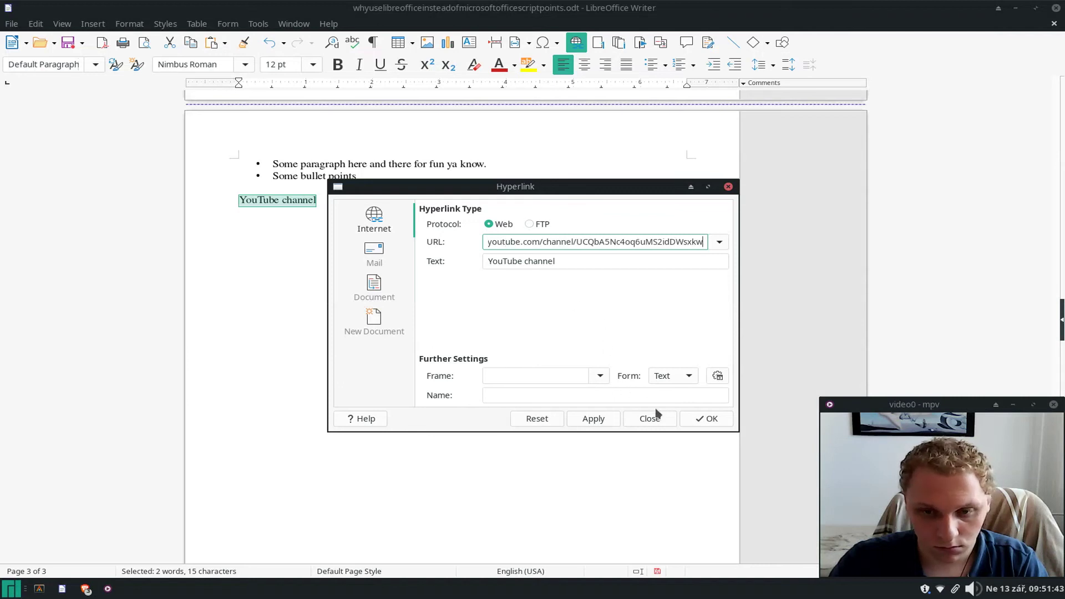
{"action": "left_click", "coordinate": [584, 422]}
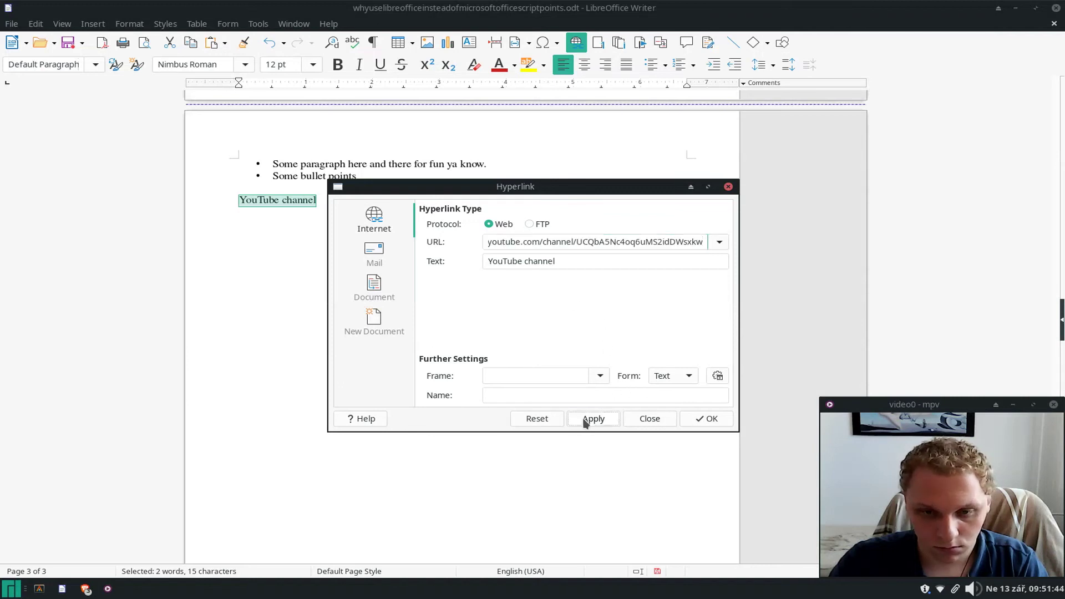
{"action": "left_click", "coordinate": [700, 419]}
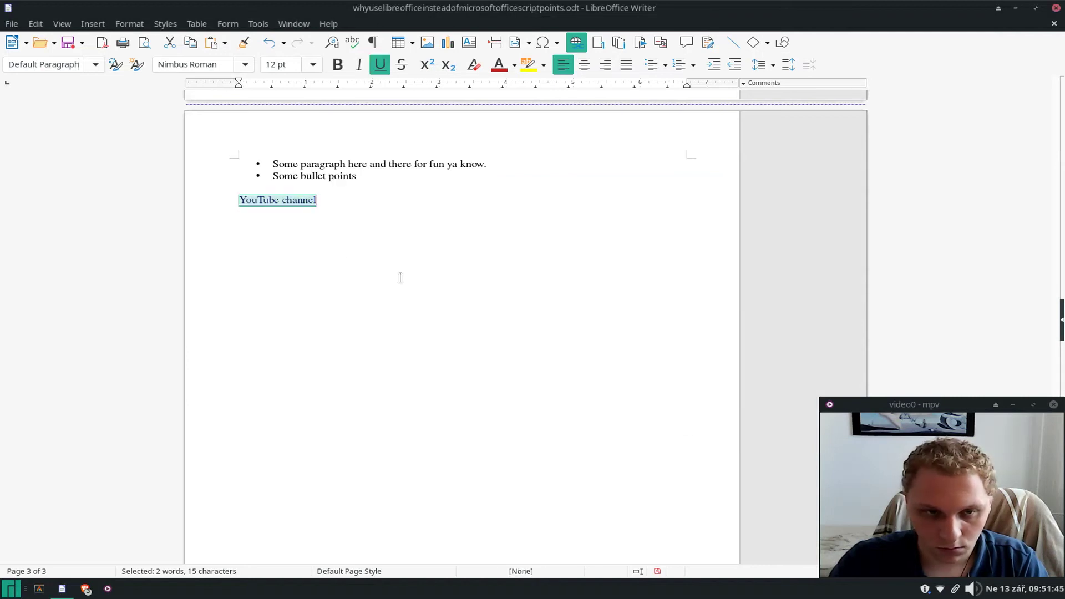
Close the browser, test the "YouTube channel" link by following it, and return to the document
{"action": "left_click", "coordinate": [281, 204]}
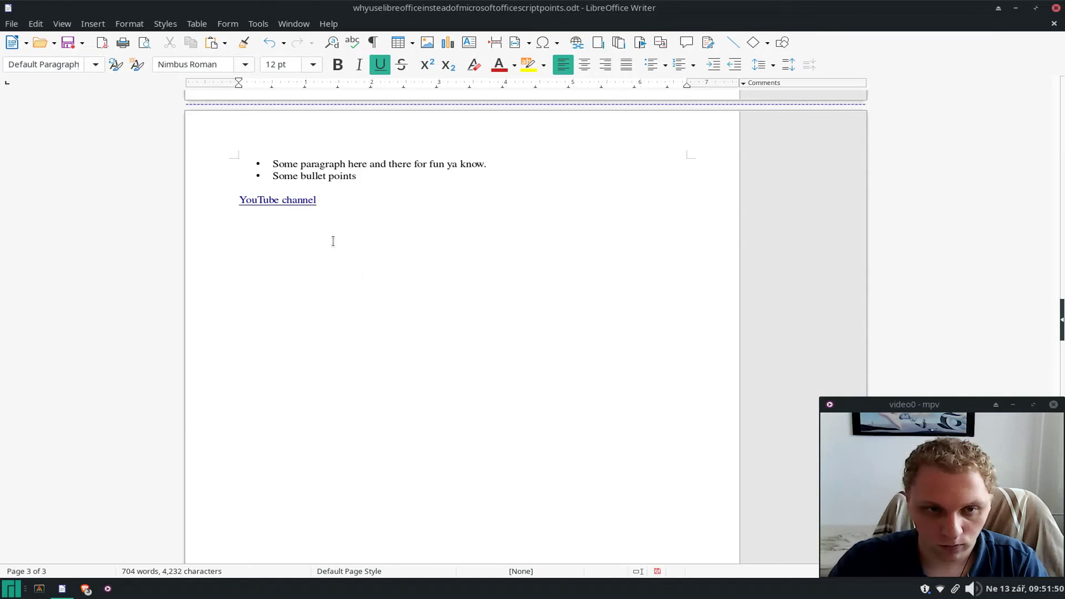
{"action": "key", "text": "alt+Tab"}
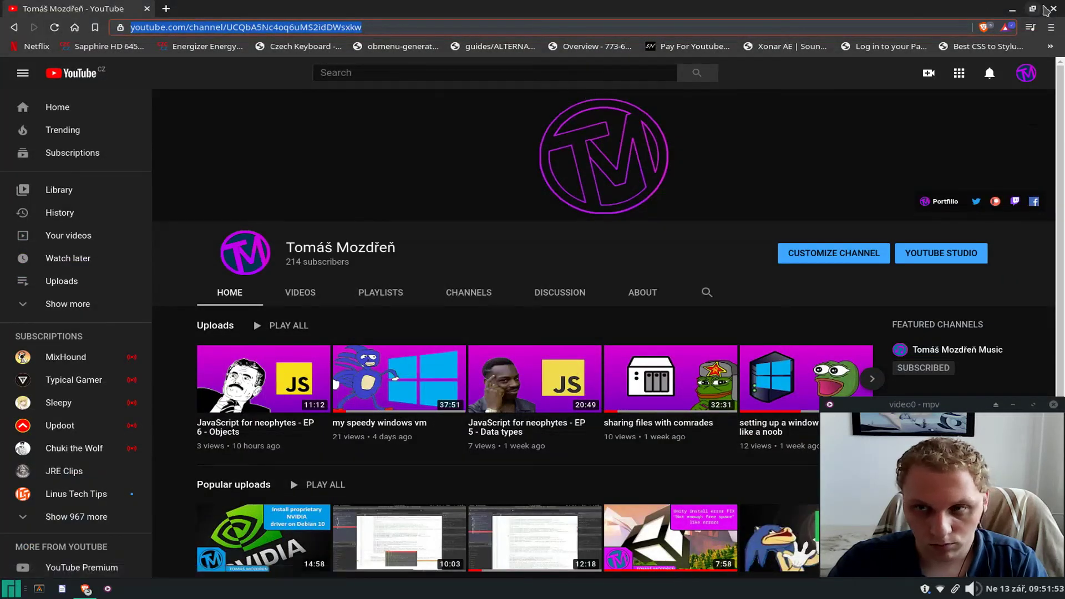
{"action": "left_click", "coordinate": [1052, 9]}
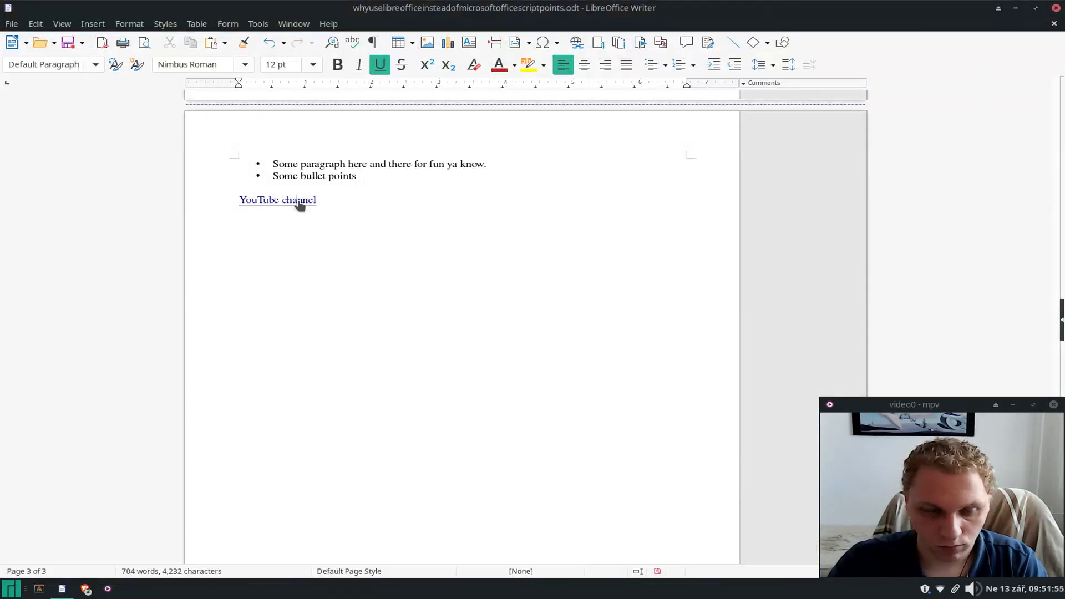
{"action": "key", "text": "alt+Tab"}
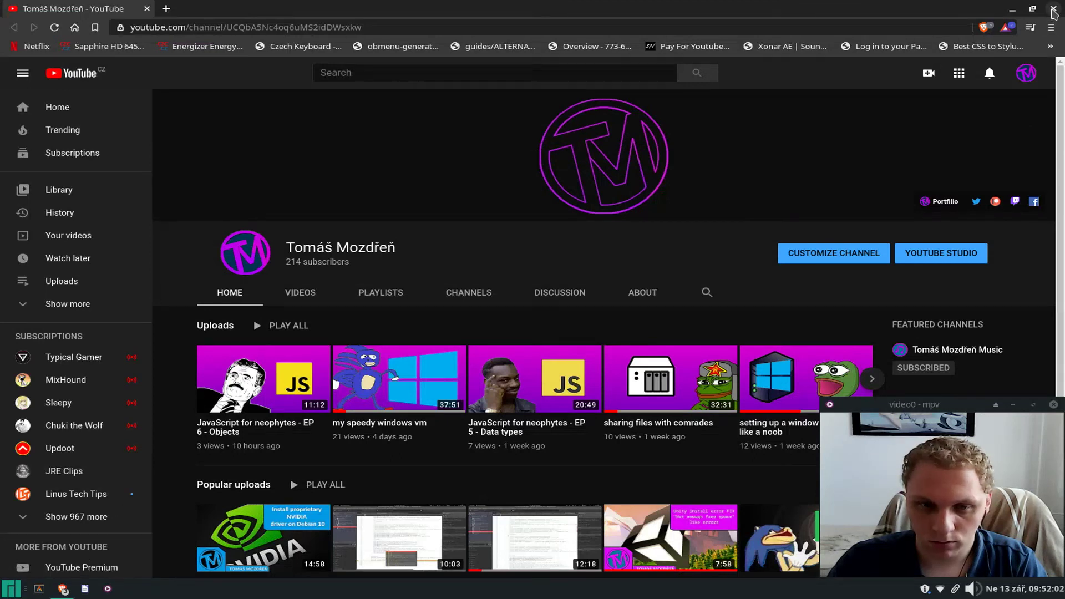
{"action": "left_click", "coordinate": [1054, 9]}
{"action": "left_click", "coordinate": [559, 228]}
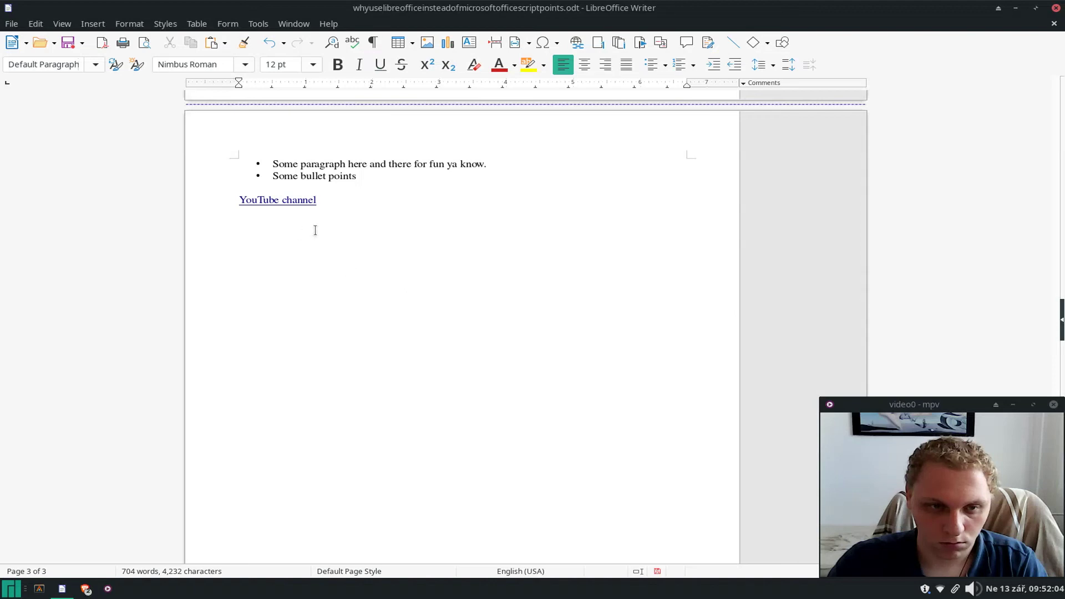
Insert the currency symbols €, ¥ and £ on a new line below the "YouTube channel" link
{"action": "scroll", "coordinate": [315, 230], "scroll_direction": "up", "scroll_amount": 5}
{"action": "scroll", "coordinate": [341, 239], "scroll_direction": "up", "scroll_amount": 8}
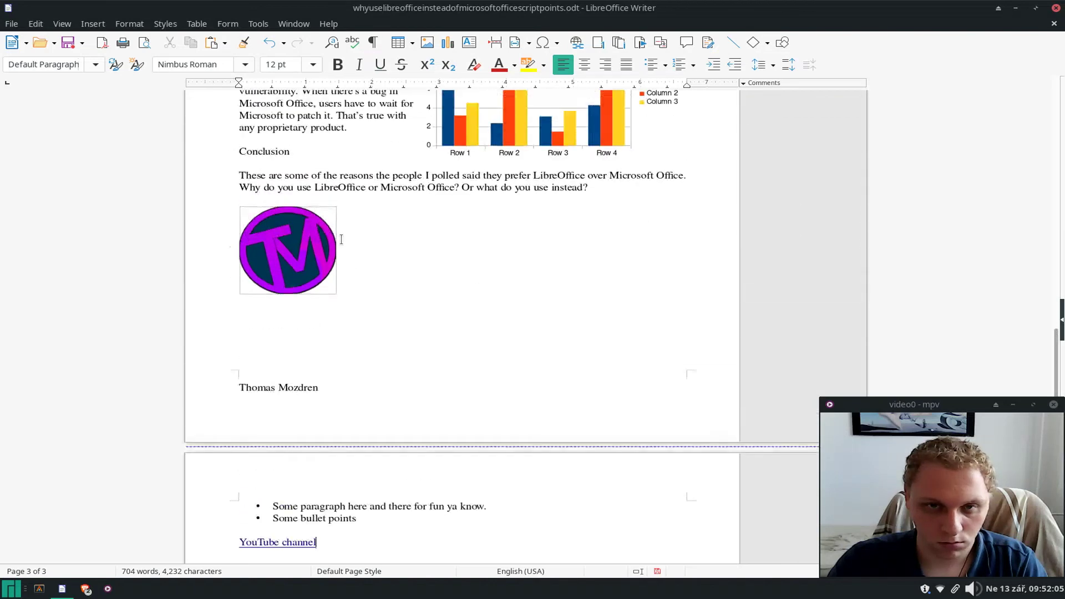
{"action": "scroll", "coordinate": [341, 238], "scroll_direction": "up", "scroll_amount": 5}
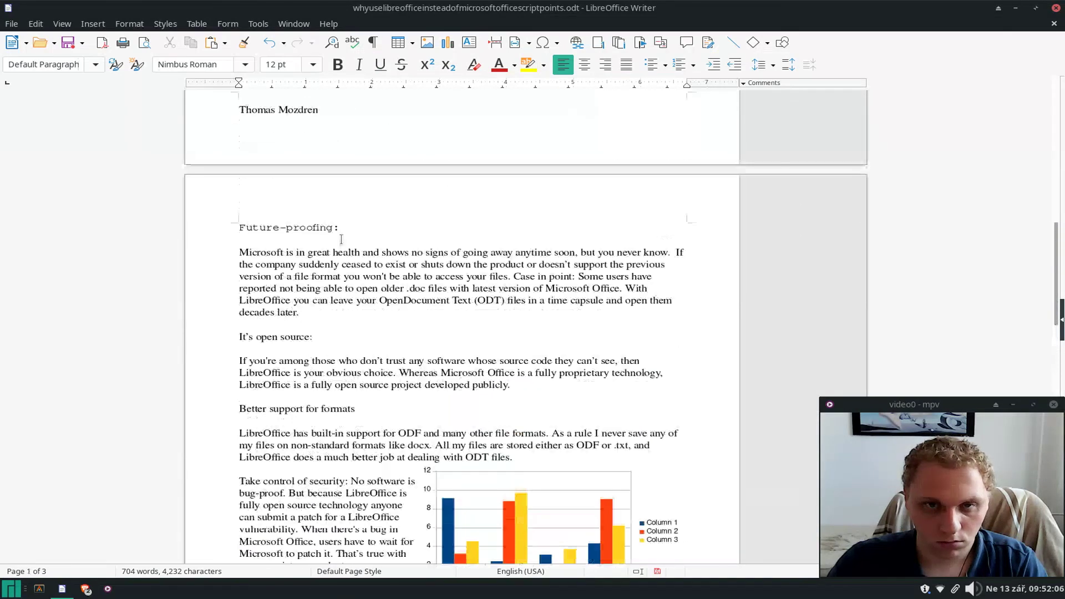
{"action": "scroll", "coordinate": [341, 245], "scroll_direction": "down", "scroll_amount": 16}
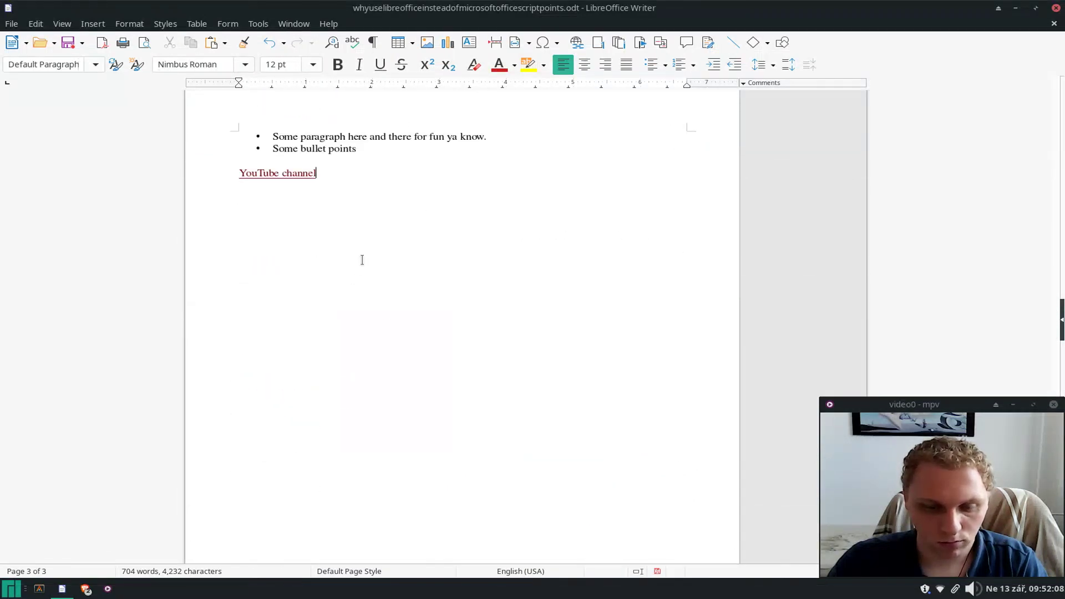
{"action": "key", "text": "Return"}
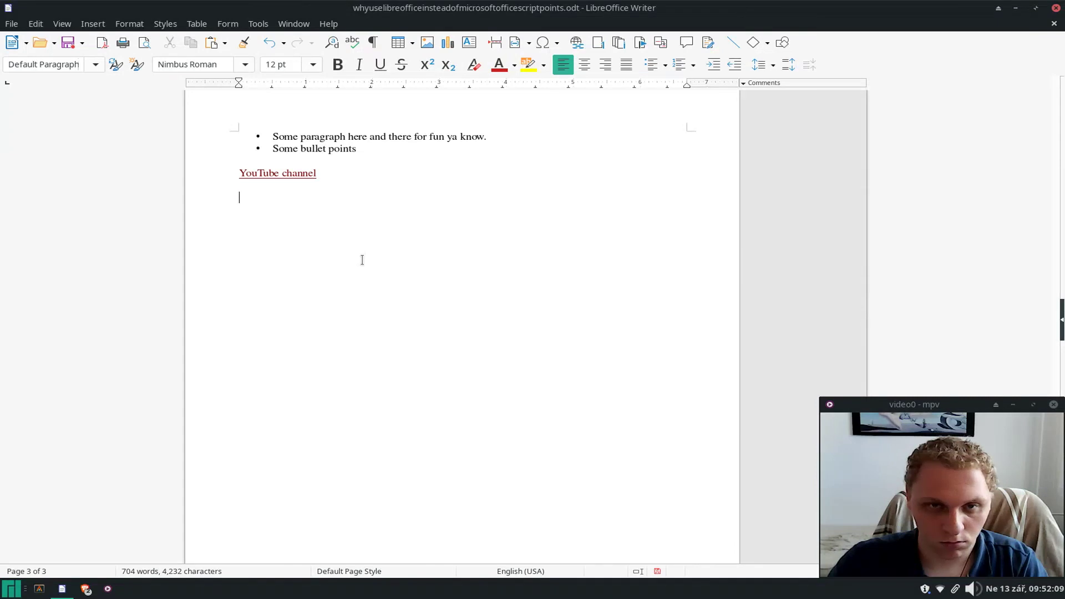
{"action": "left_click", "coordinate": [556, 45]}
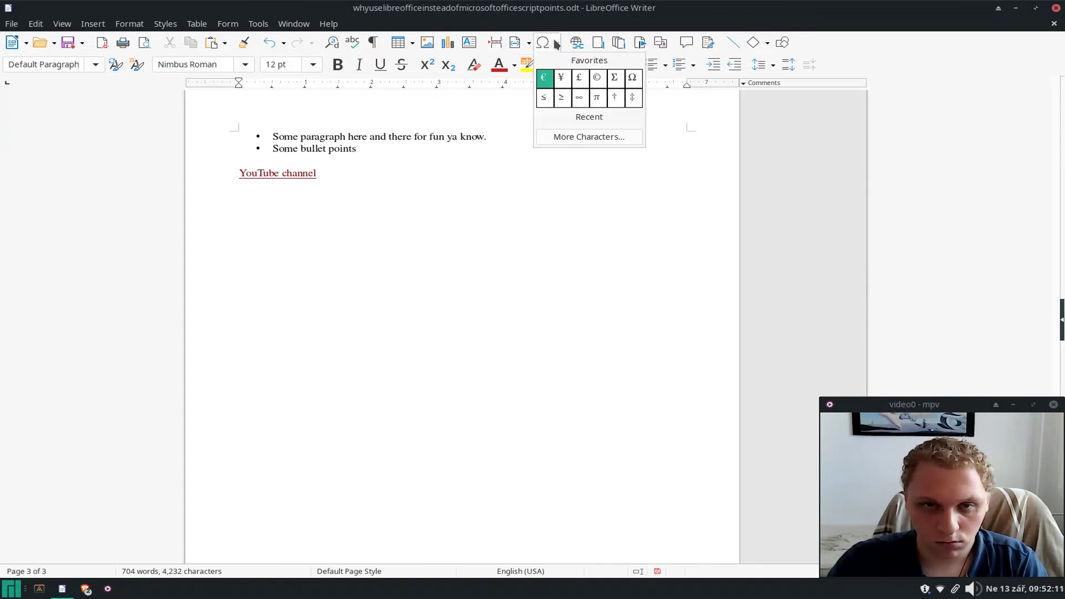
{"action": "left_click", "coordinate": [548, 82]}
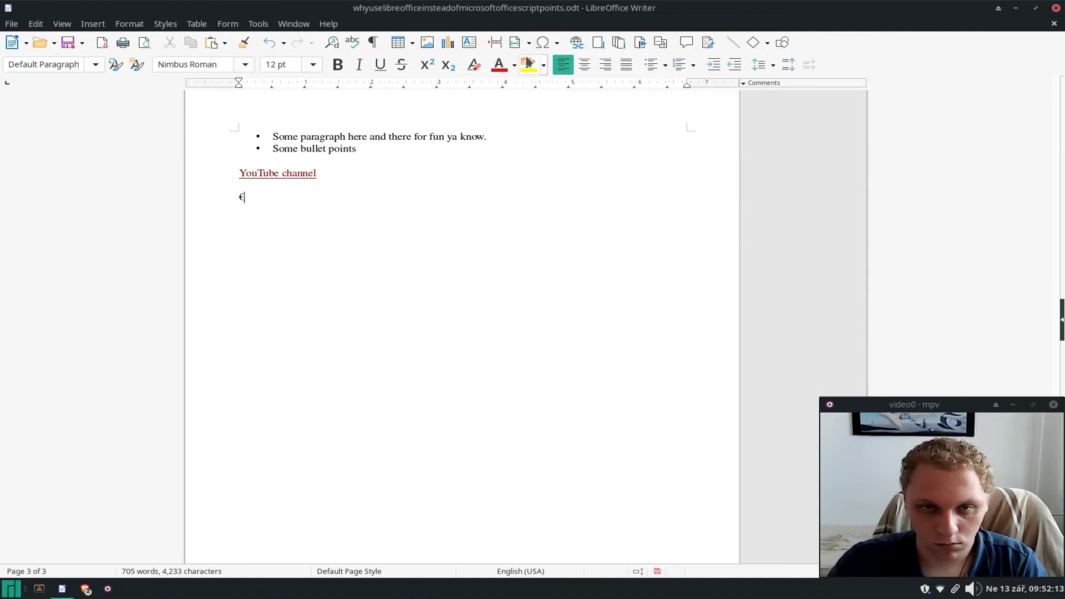
{"action": "left_click", "coordinate": [546, 44]}
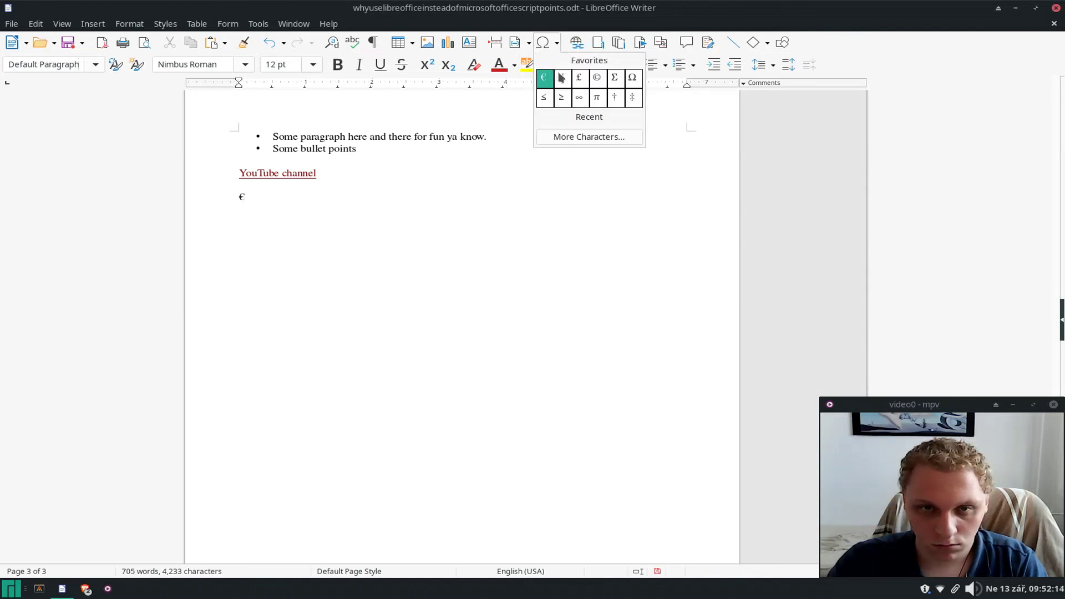
{"action": "left_click", "coordinate": [560, 77]}
{"action": "left_click", "coordinate": [546, 44]}
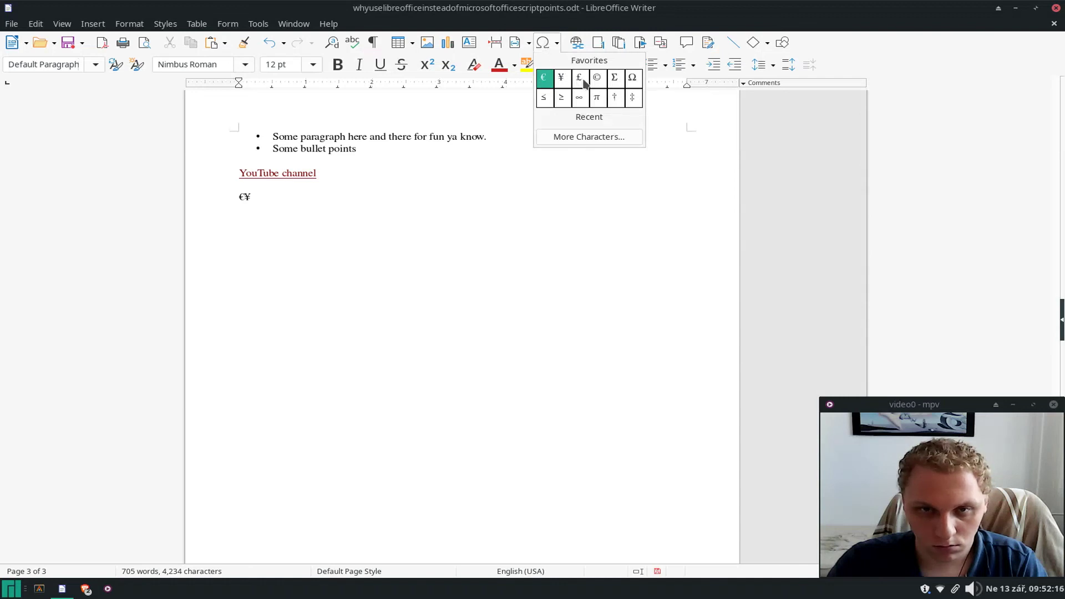
{"action": "left_click", "coordinate": [580, 81]}
Add the special characters ©, Σ and Ω after the currency symbols
{"action": "left_click", "coordinate": [553, 48]}
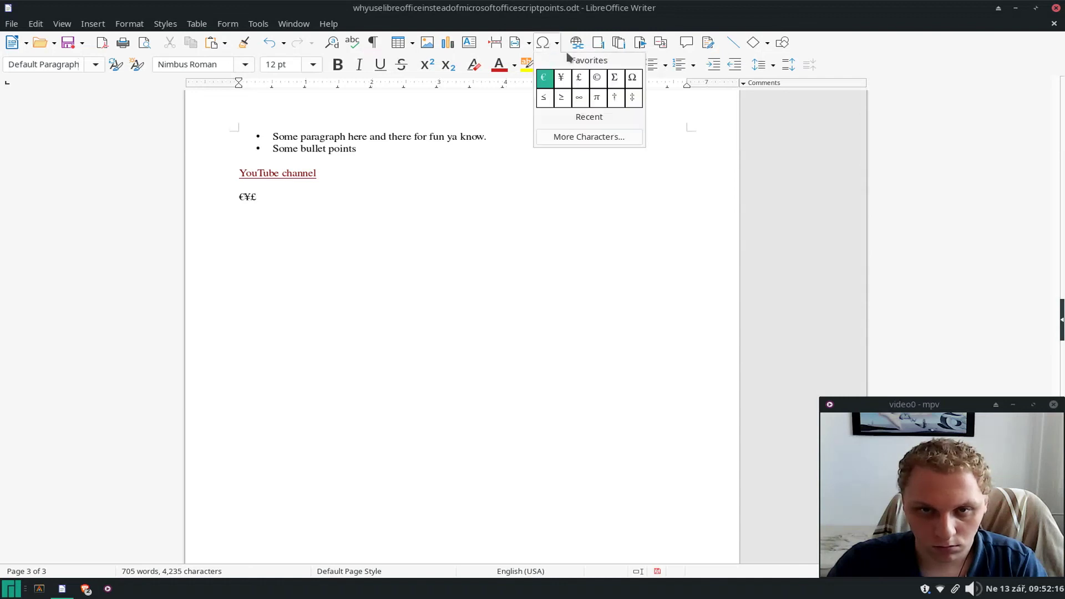
{"action": "left_click", "coordinate": [606, 86]}
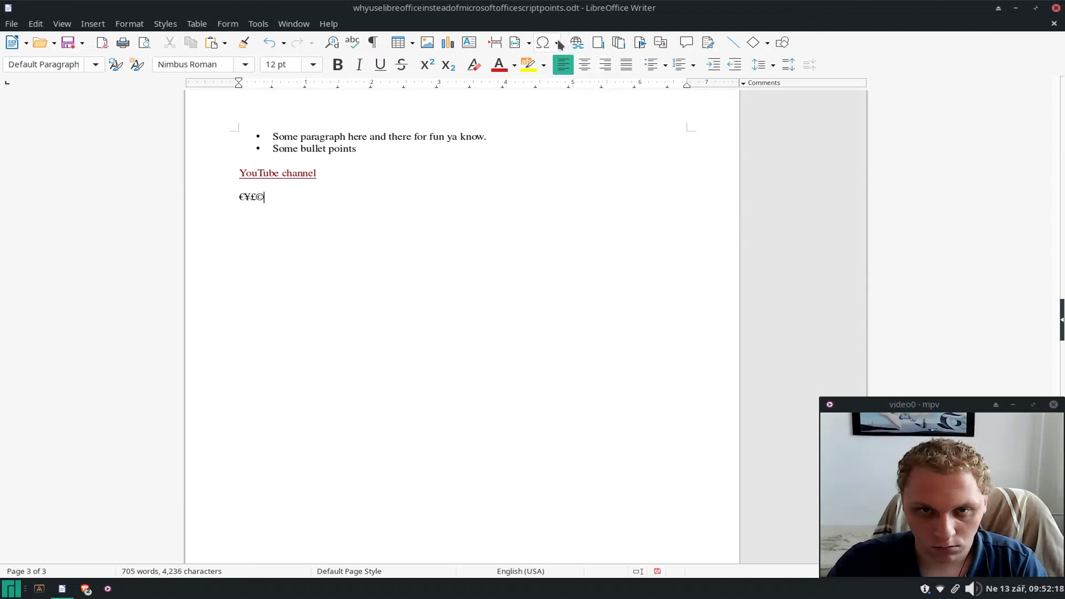
{"action": "left_click", "coordinate": [555, 45]}
{"action": "left_click", "coordinate": [615, 79]}
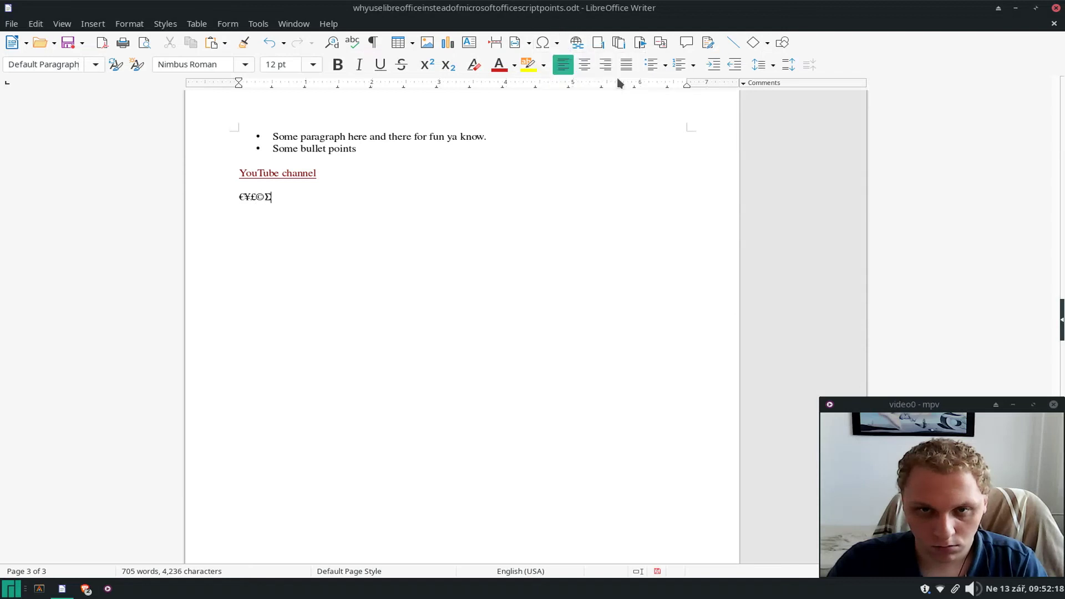
{"action": "left_click", "coordinate": [553, 45]}
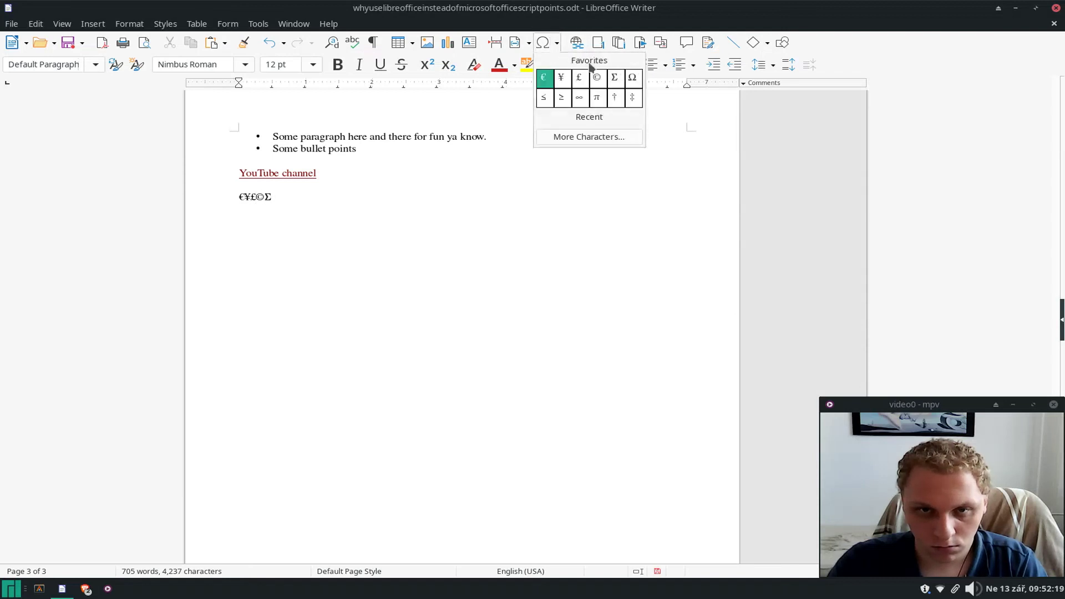
{"action": "left_click", "coordinate": [631, 79]}
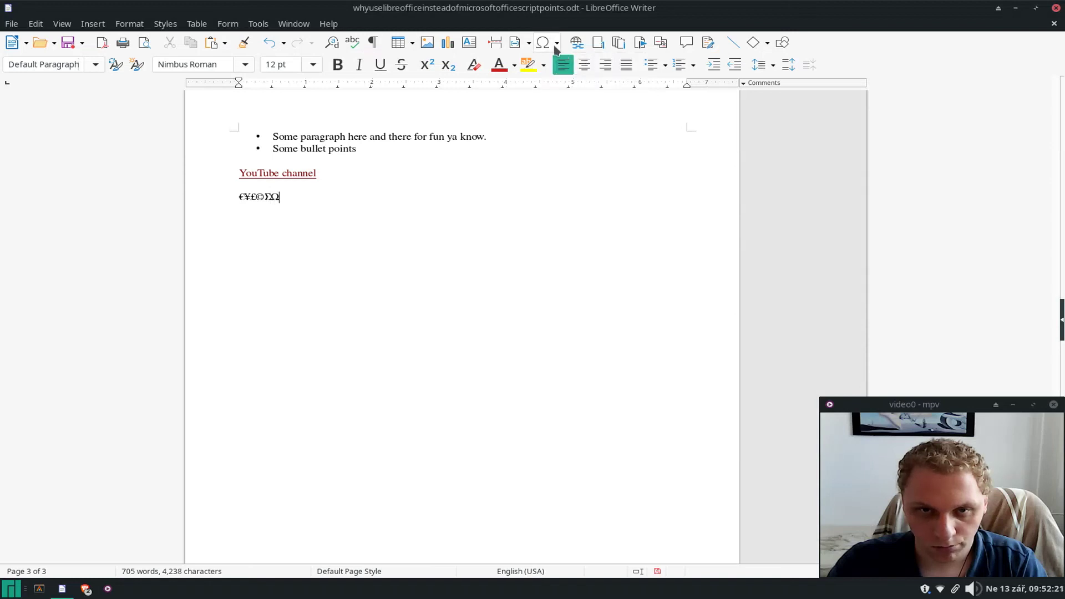
Add the special characters ≤, ≥ and ∞ after the Ω symbol
{"action": "left_click", "coordinate": [553, 45]}
{"action": "left_click", "coordinate": [545, 98]}
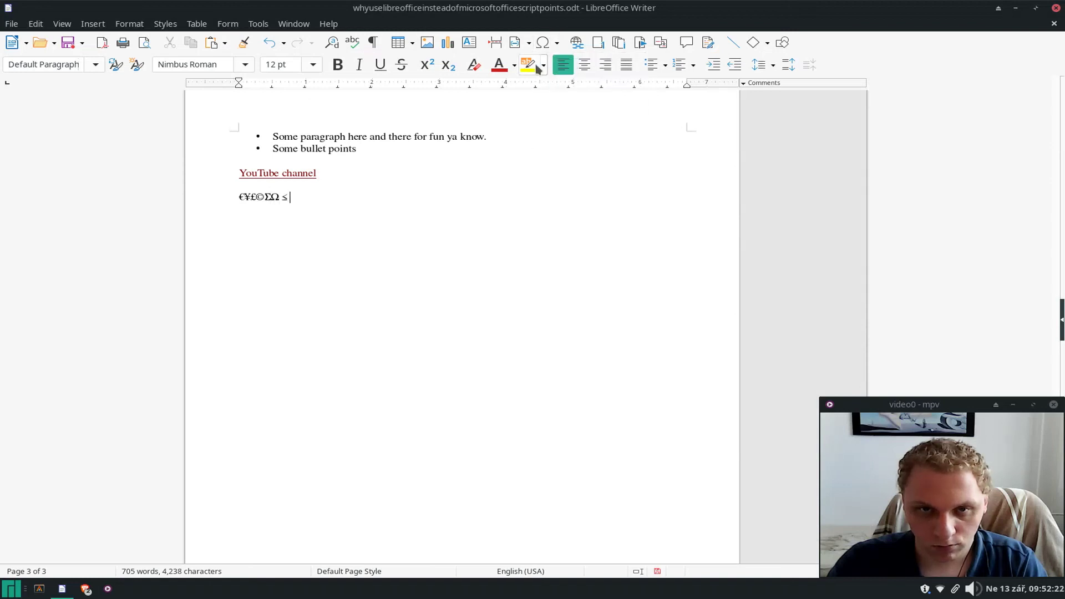
{"action": "left_click", "coordinate": [543, 45]}
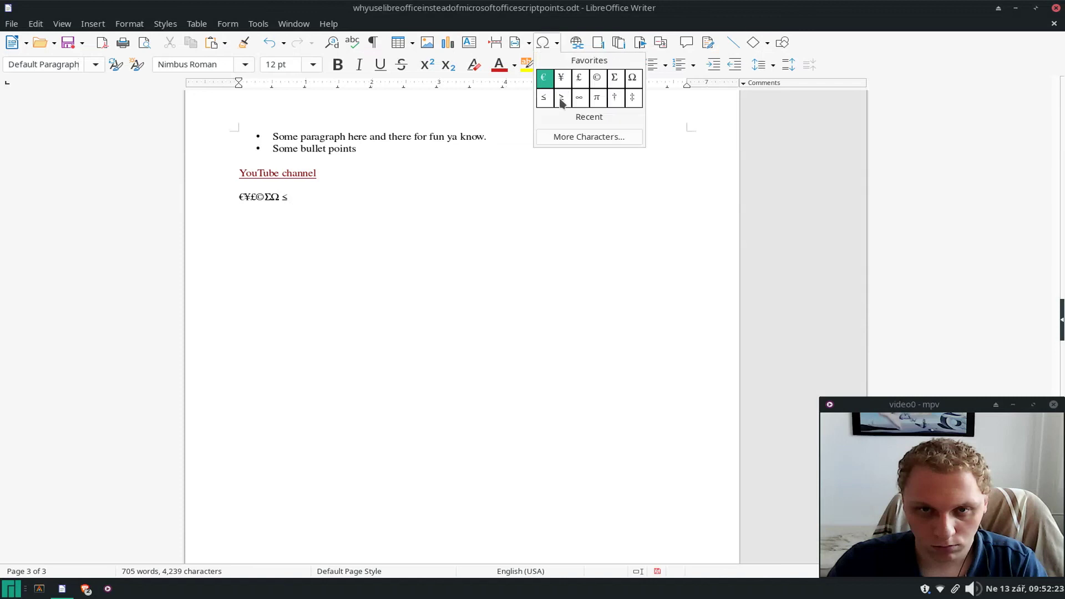
{"action": "left_click", "coordinate": [562, 97]}
{"action": "left_click", "coordinate": [548, 43]}
{"action": "left_click", "coordinate": [581, 97]}
Add the special characters π, † and ‡ after the ∞ symbol
{"action": "left_click", "coordinate": [555, 43]}
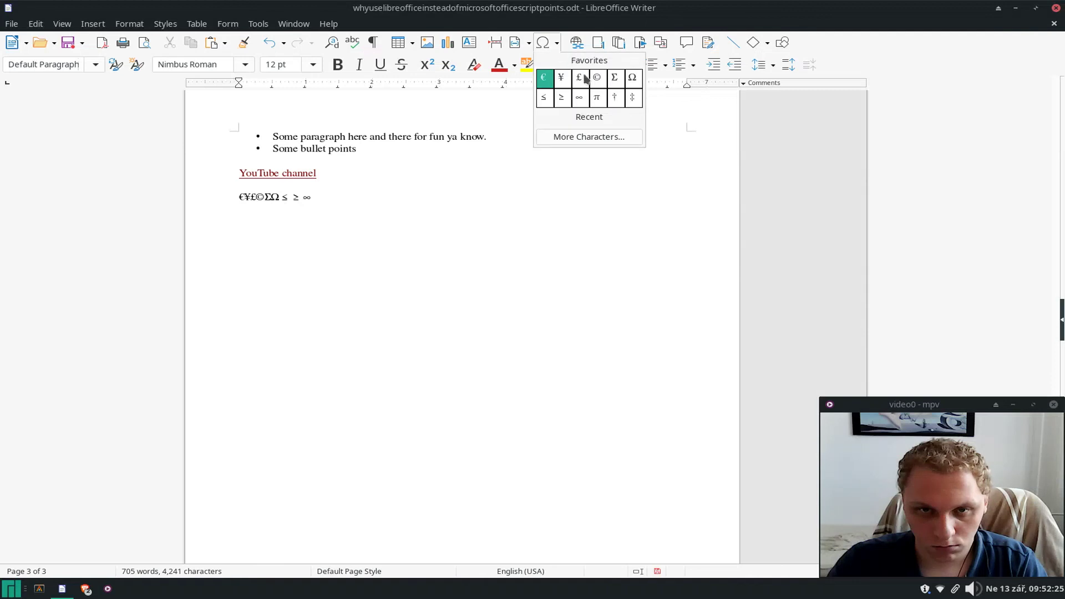
{"action": "left_click", "coordinate": [597, 101]}
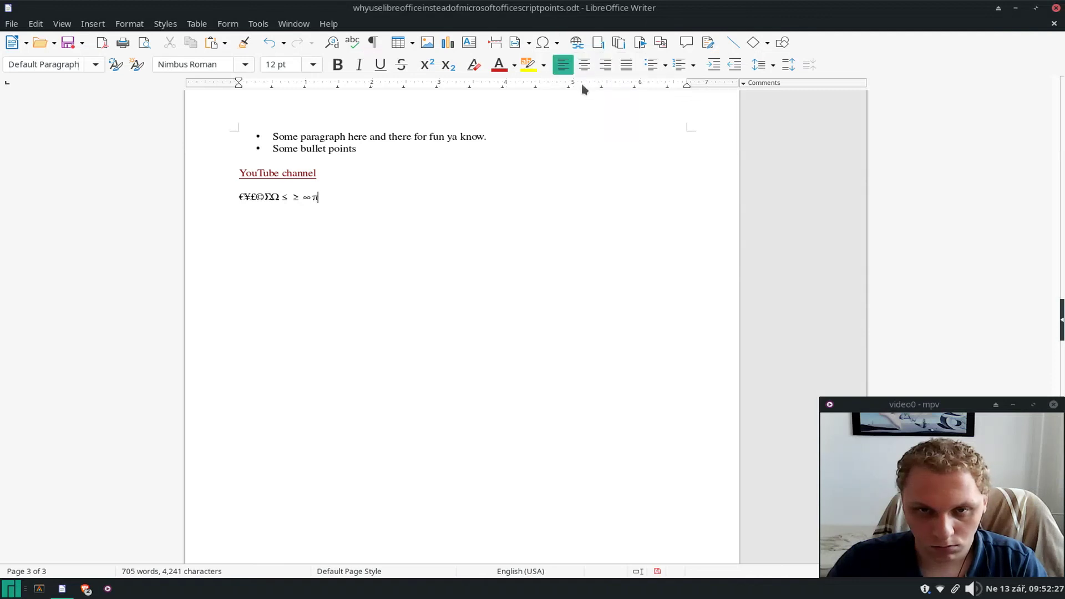
{"action": "left_click", "coordinate": [556, 44]}
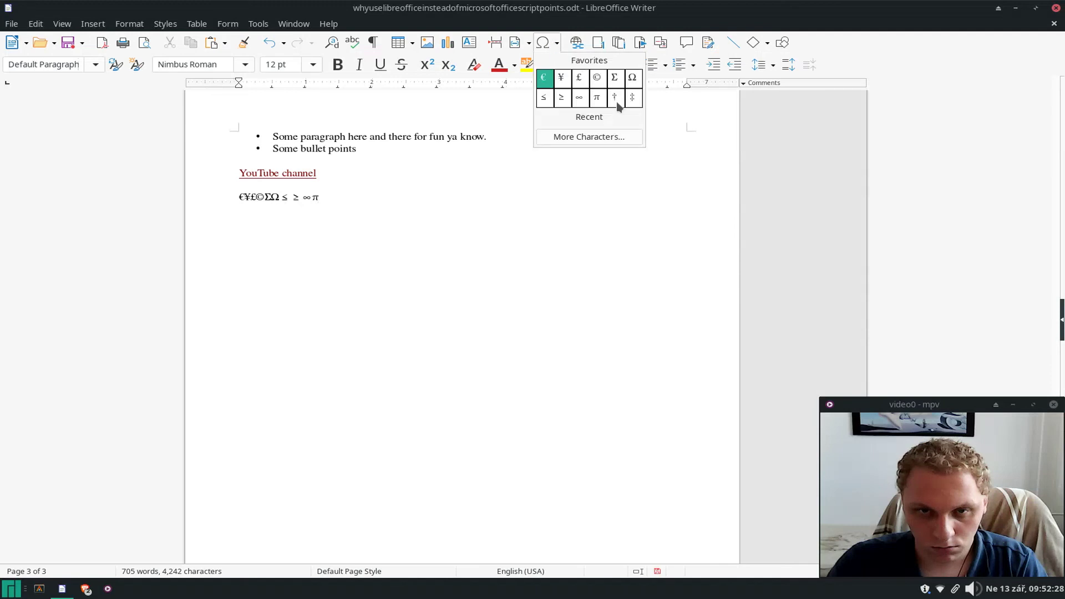
{"action": "left_click", "coordinate": [616, 100]}
{"action": "left_click", "coordinate": [556, 43]}
{"action": "left_click", "coordinate": [630, 101]}
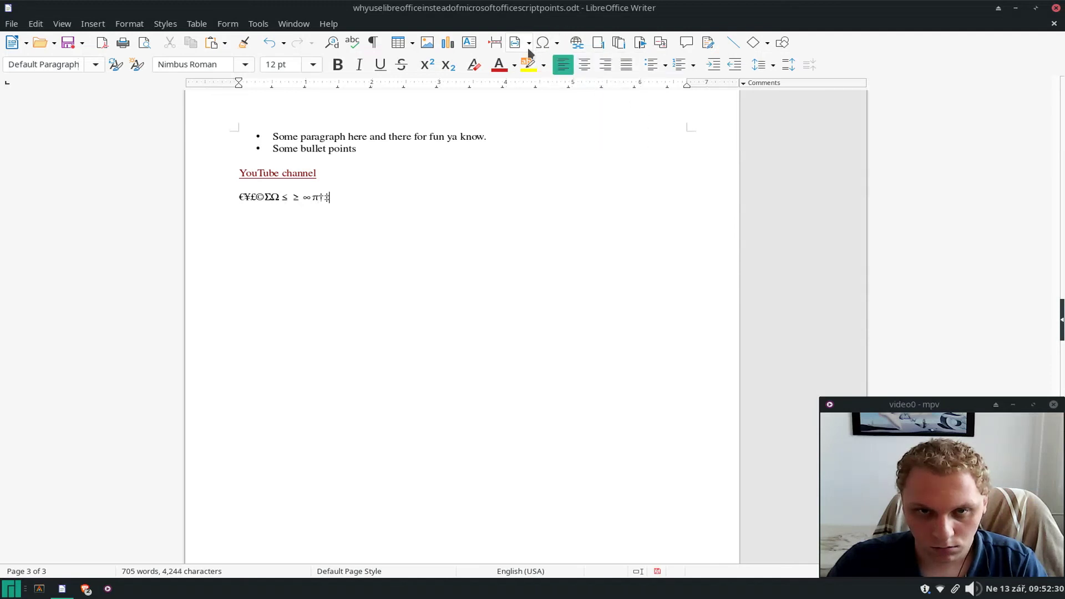
Insert the black diamond (U+25C6) from the full special character set after ‡, keeping only one diamond
{"action": "left_click", "coordinate": [554, 44]}
{"action": "left_click", "coordinate": [596, 137]}
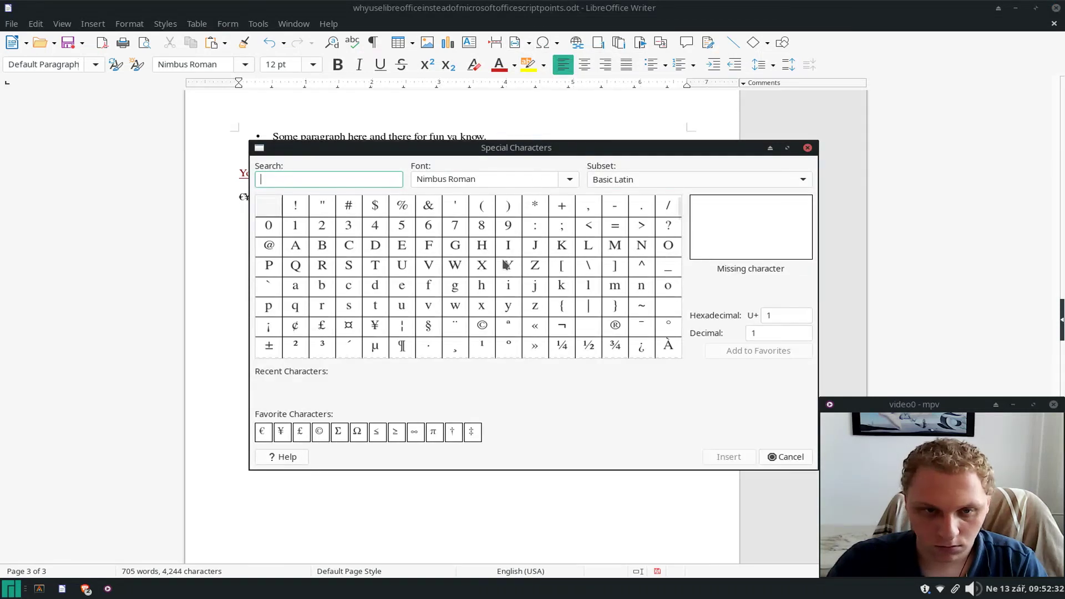
{"action": "scroll", "coordinate": [502, 261], "scroll_direction": "down", "scroll_amount": 5}
{"action": "scroll", "coordinate": [496, 260], "scroll_direction": "down", "scroll_amount": 10}
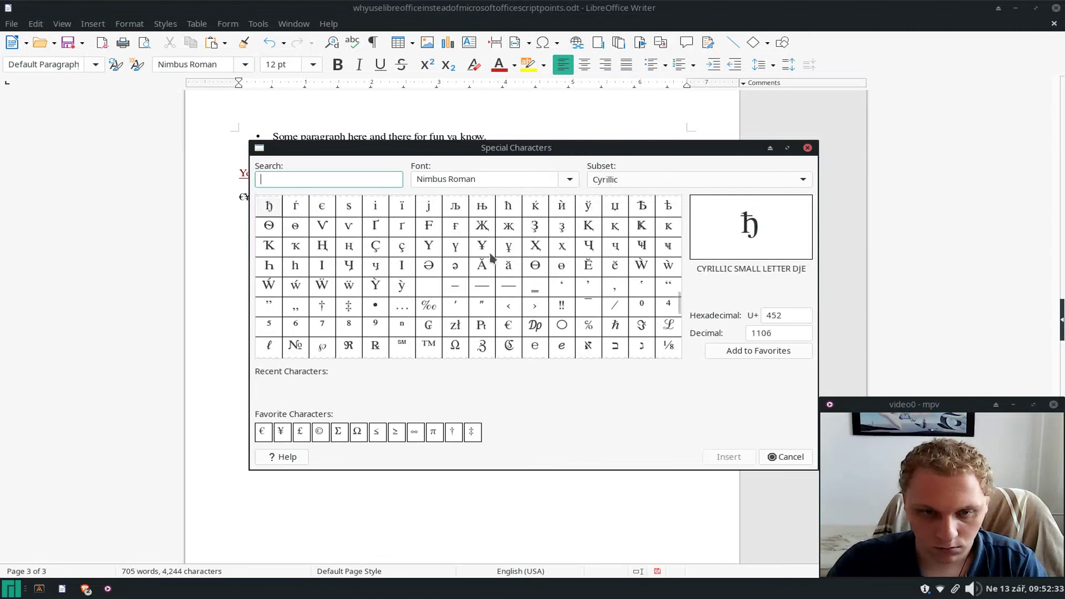
{"action": "scroll", "coordinate": [494, 258], "scroll_direction": "down", "scroll_amount": 10}
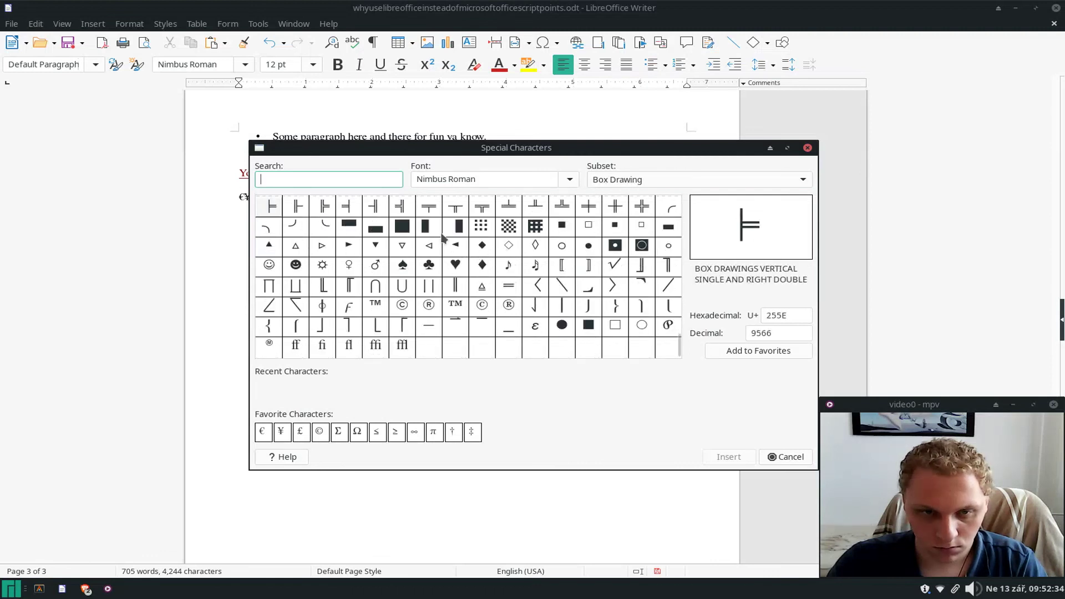
{"action": "left_click", "coordinate": [483, 247]}
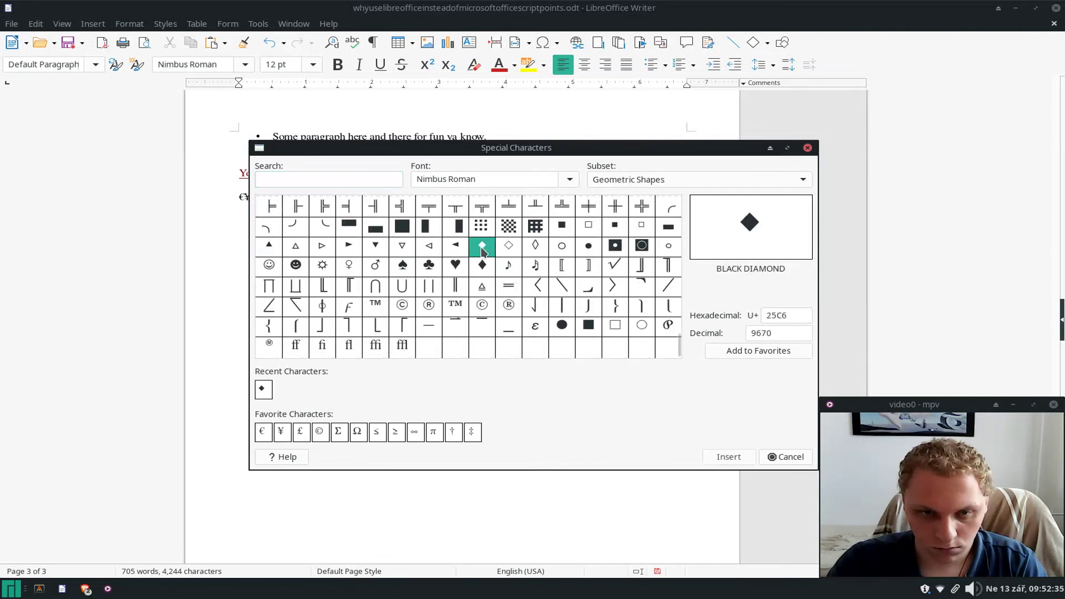
{"action": "left_click", "coordinate": [750, 461]}
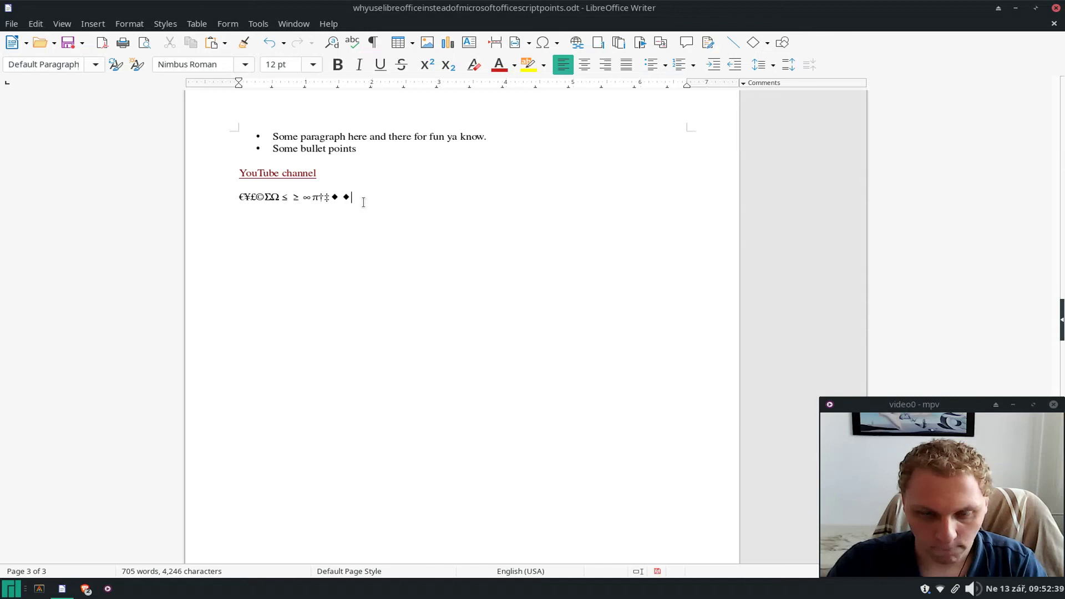
{"action": "key", "text": "BackSpace"}
{"action": "key", "text": "BackSpace"}
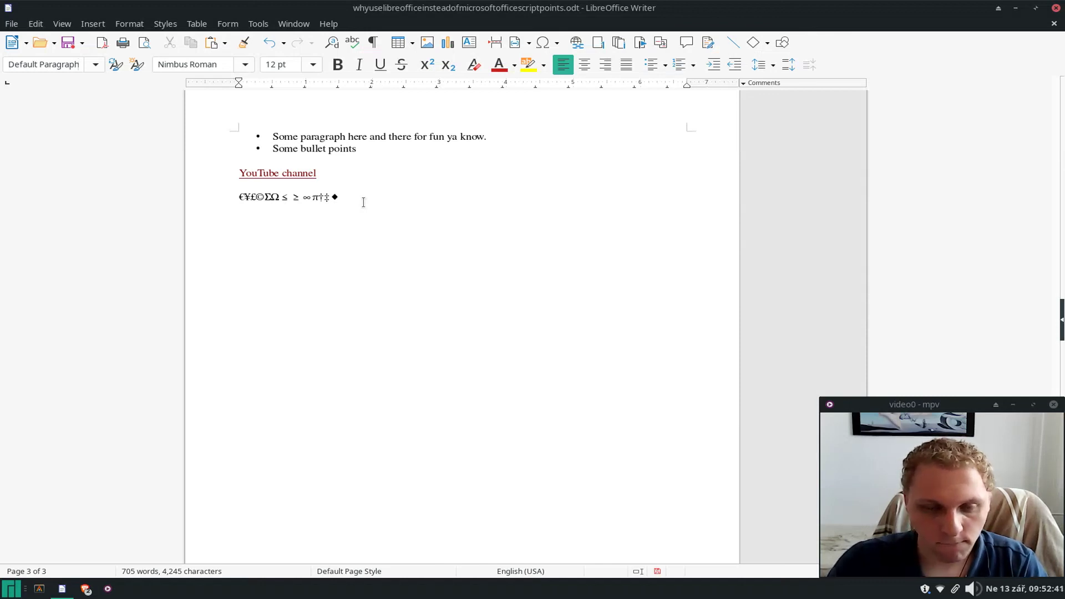
Copy the black diamond and place two of them on a new line below the symbols
{"action": "left_click_drag", "start_coordinate": [342, 199], "coordinate": [333, 199]}
{"action": "left_click", "coordinate": [366, 202]}
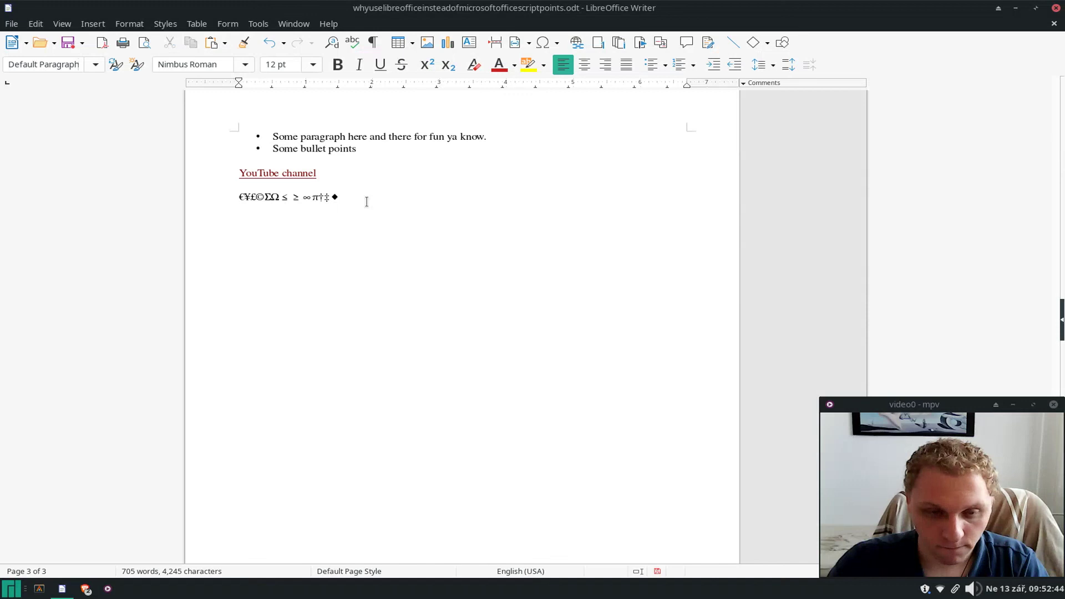
{"action": "key", "text": "Return"}
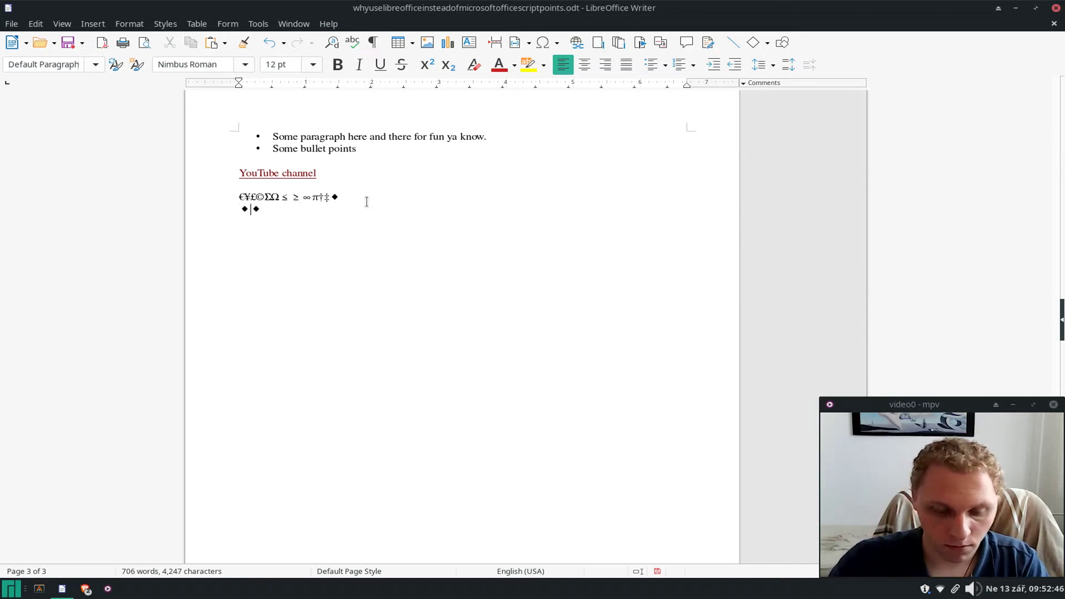
{"action": "type", "text": "hara"}
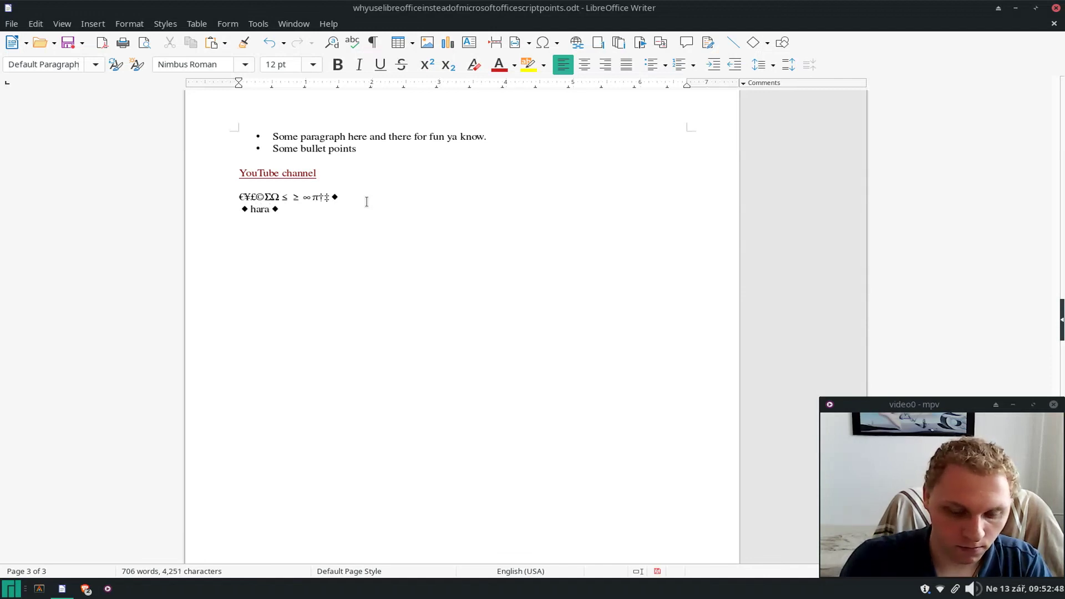
{"action": "key", "text": "BackSpace"}
{"action": "key", "text": "BackSpace"}
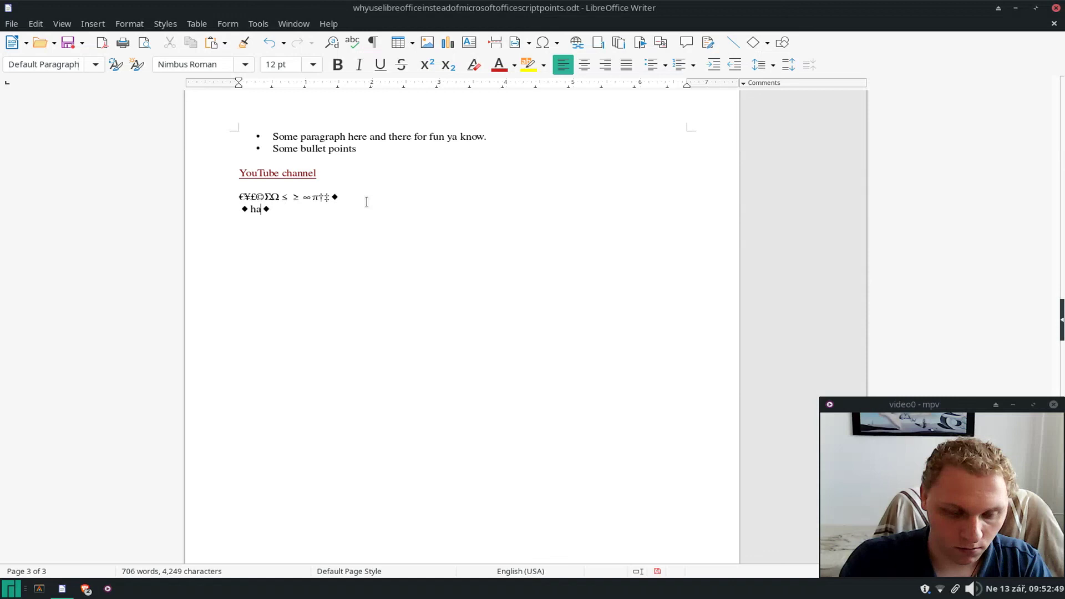
{"action": "type", "text": "rambe"}
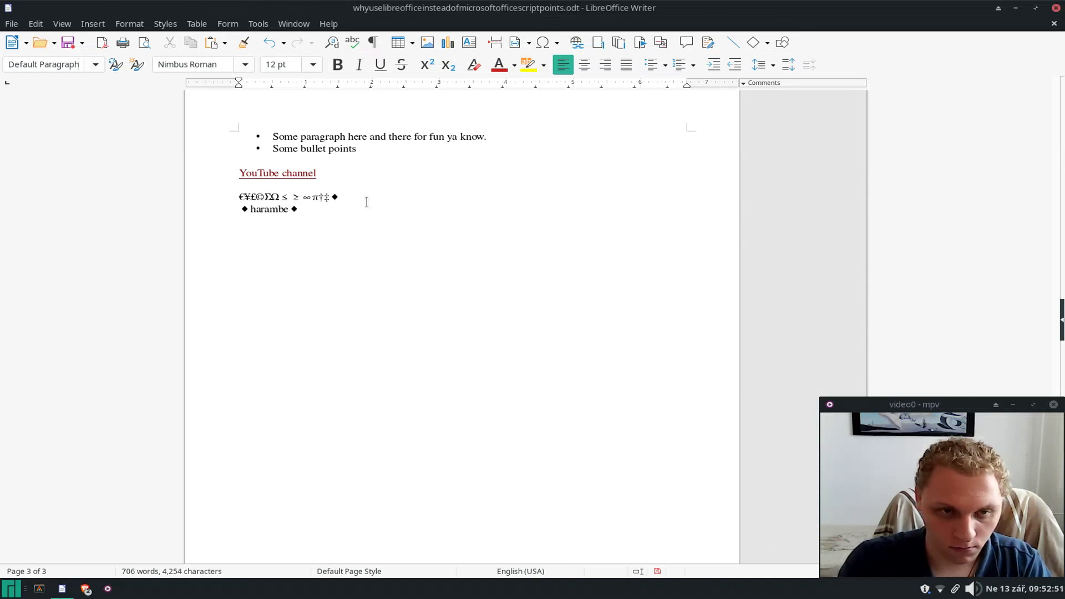
{"action": "type", "text": " is "}
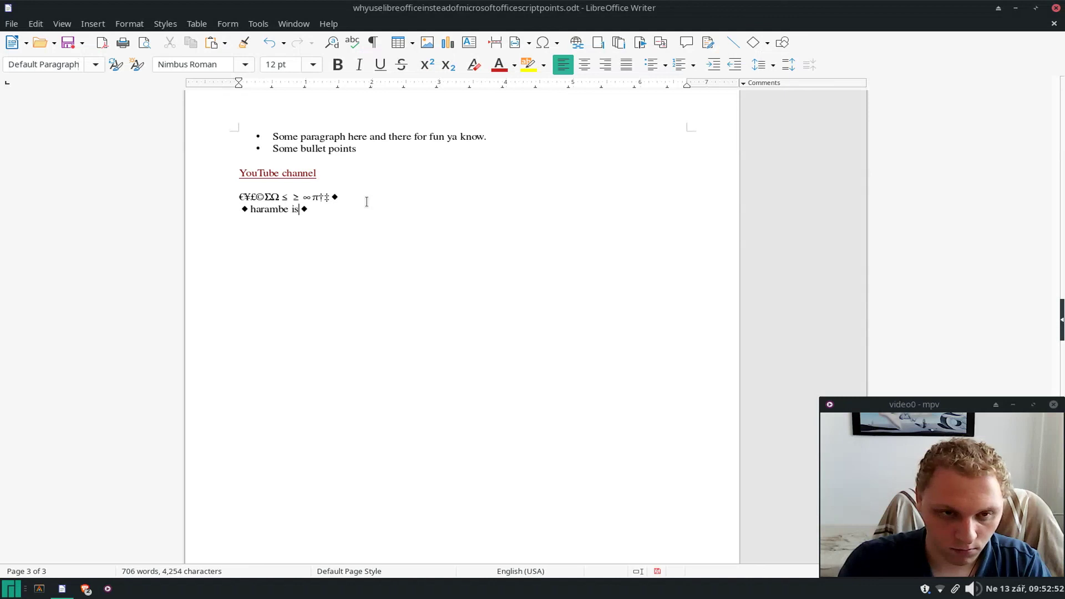
{"action": "type", "text": "l"}
{"action": "key", "text": "BackSpace"}
{"action": "key", "text": "BackSpace"}
{"action": "key", "text": "BackSpace"}
{"action": "key", "text": "BackSpace"}
{"action": "key", "text": "BackSpace"}
{"action": "key", "text": "BackSpace"}
{"action": "key", "text": "BackSpace"}
{"action": "key", "text": "BackSpace"}
{"action": "key", "text": "BackSpace"}
{"action": "key", "text": "BackSpace"}
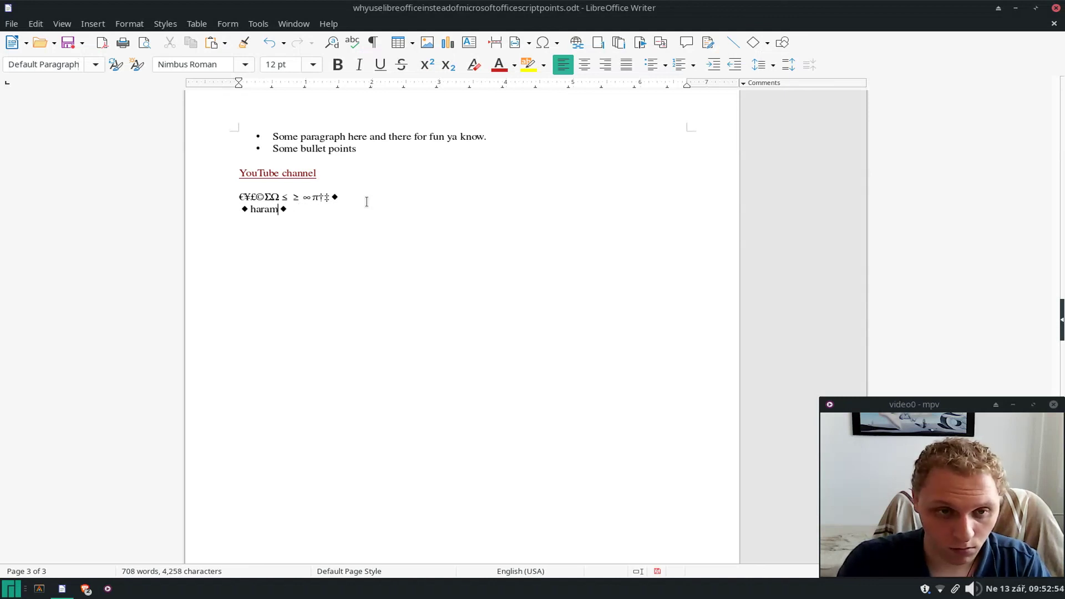
{"action": "key", "text": "BackSpace"}
{"action": "key", "text": "BackSpace"}
Write "shrek is love shrek is life" between the two black diamonds
{"action": "type", "text": "shre"}
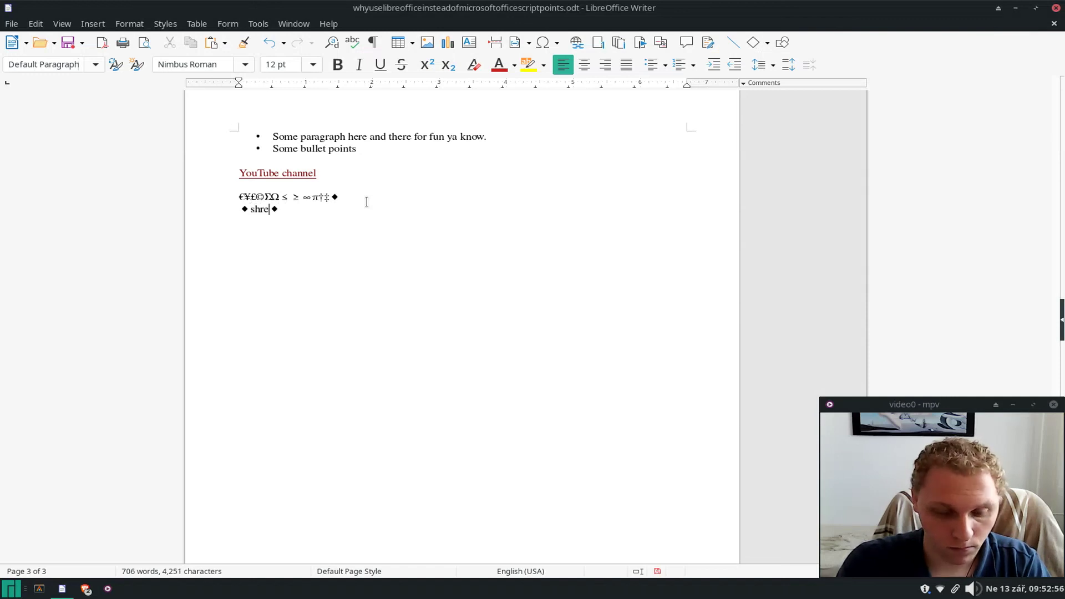
{"action": "type", "text": "k is love"}
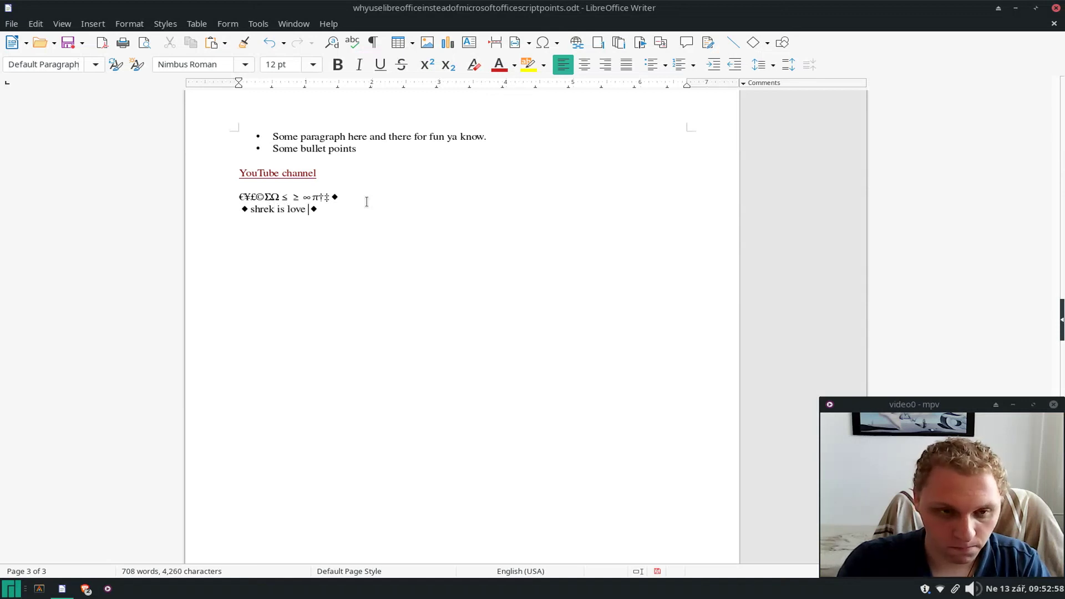
{"action": "type", "text": " shrek"}
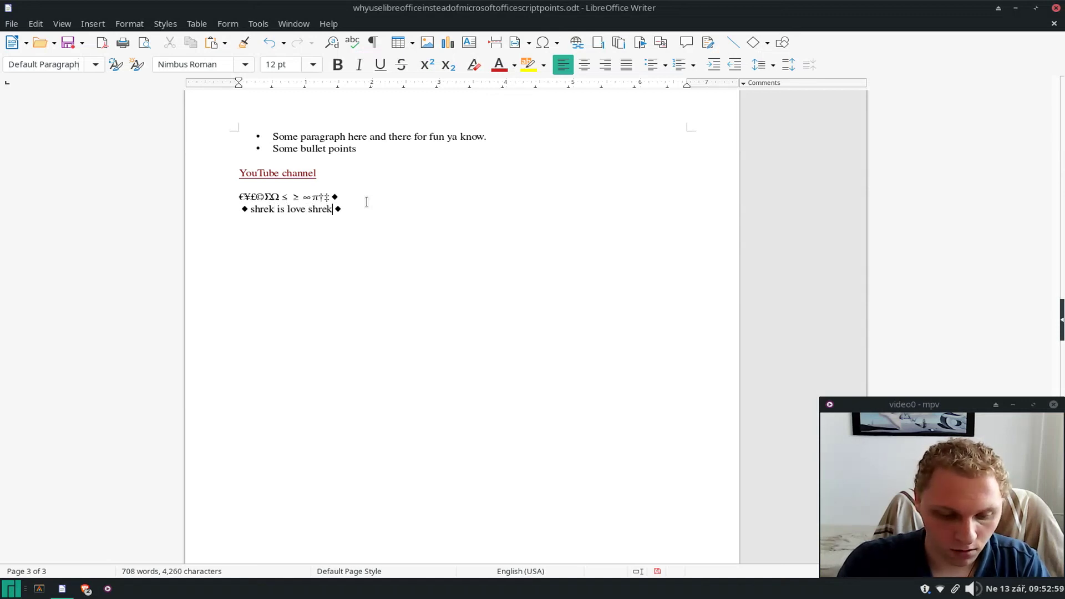
{"action": "type", "text": " is lig"}
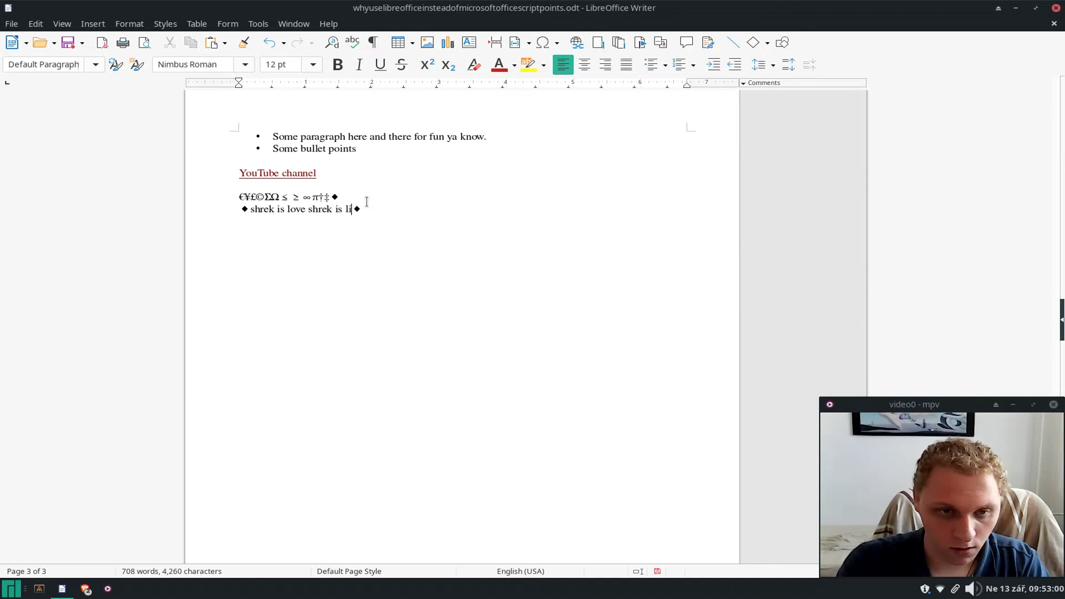
{"action": "type", "text": "e"}
{"action": "key", "text": "BackSpace"}
{"action": "key", "text": "BackSpace"}
{"action": "type", "text": "fe"}
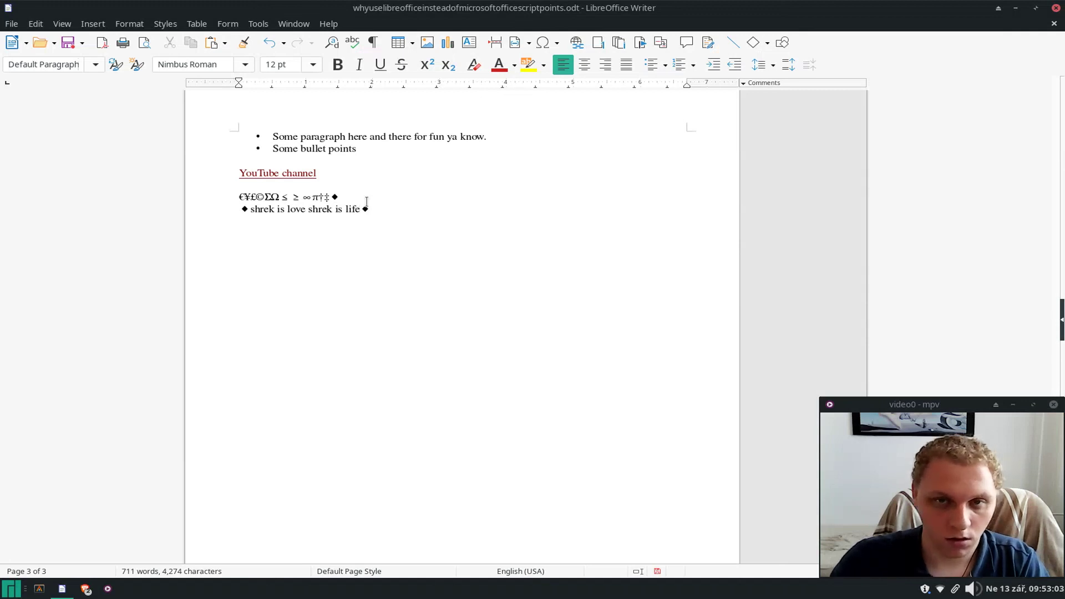
{"action": "key", "text": "alt+Tab"}
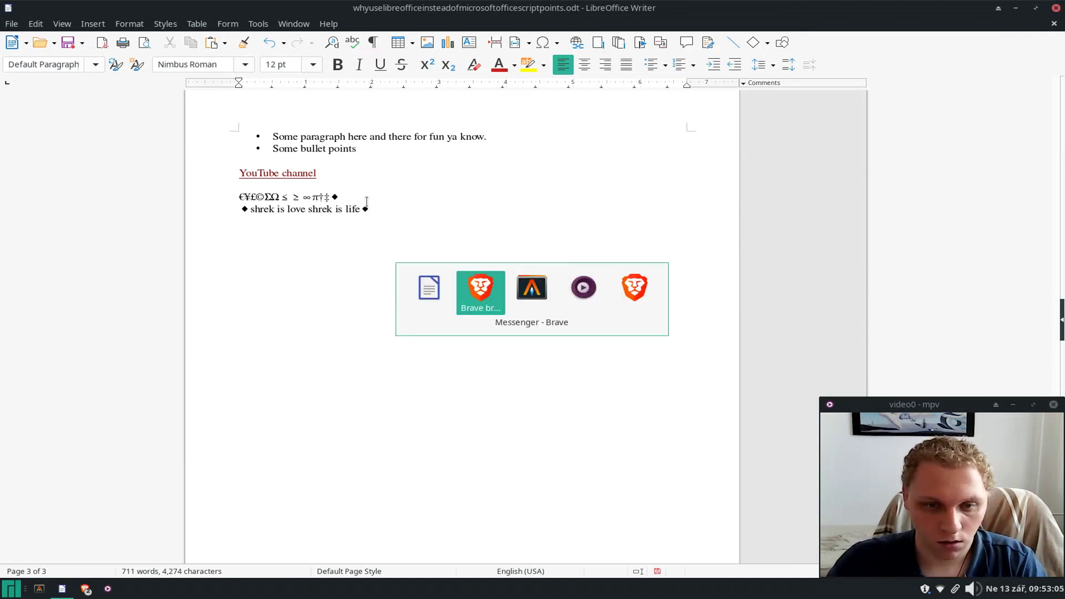
{"action": "key", "text": "alt+Tab"}
{"action": "key", "text": "Escape"}
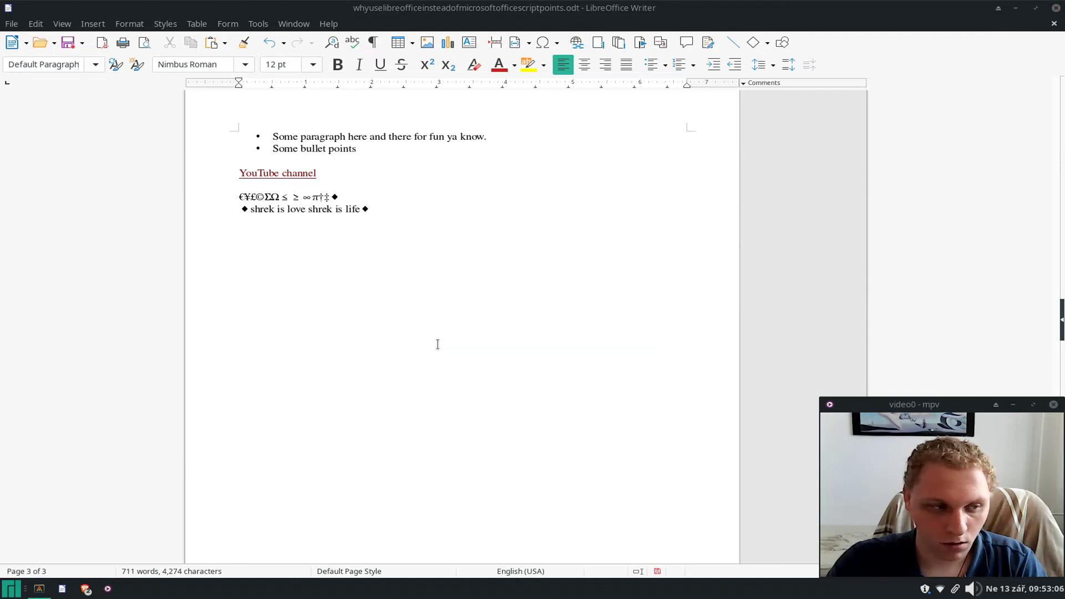